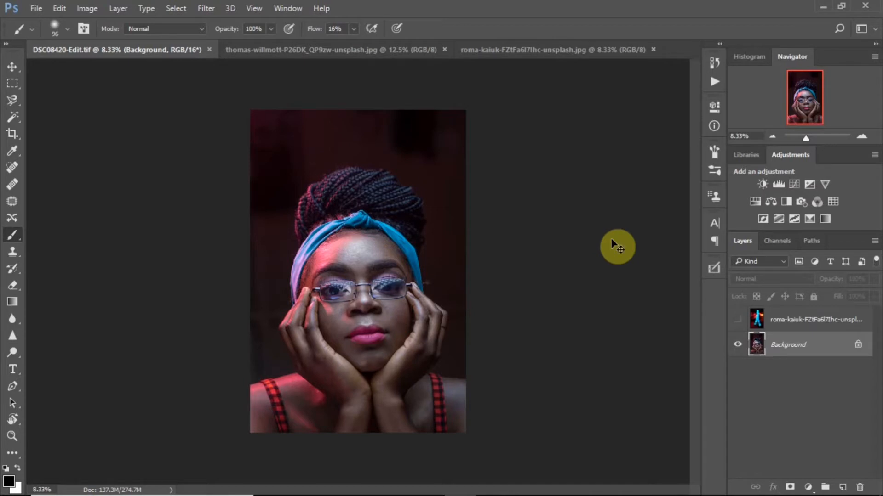
# - Delete the hidden roma-kaiuk layer above the background in the portrait document
pyautogui.hotkey('ctrl', '+')
pyautogui.hotkey('ctrl', '+')
pyautogui.hotkey('ctrl', '+')
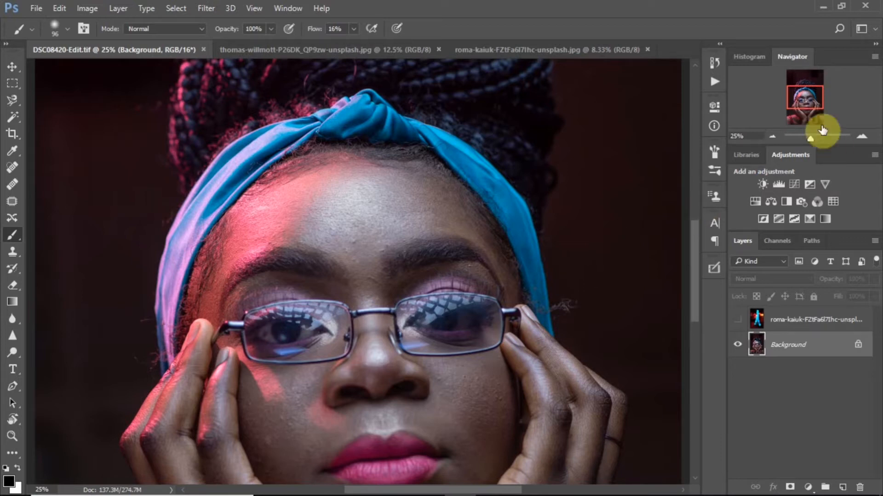
pyautogui.moveTo(804, 96); pyautogui.dragTo(805, 101)
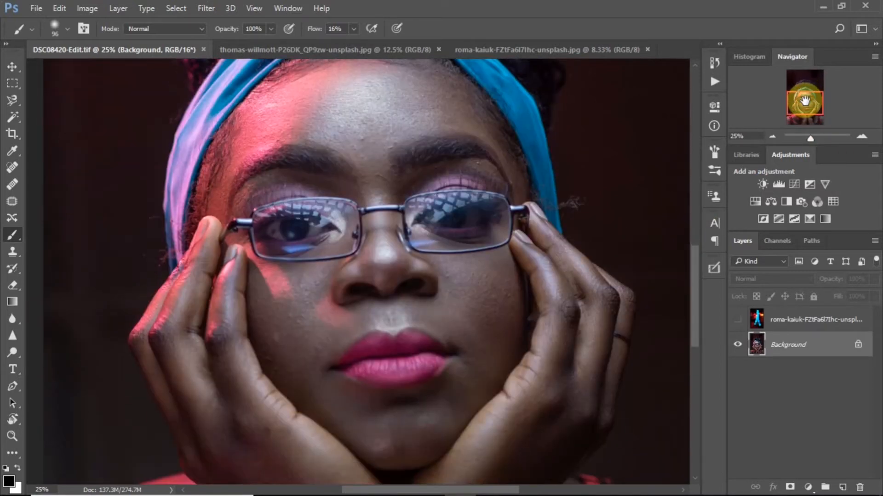
pyautogui.hotkey('ctrl', '+')
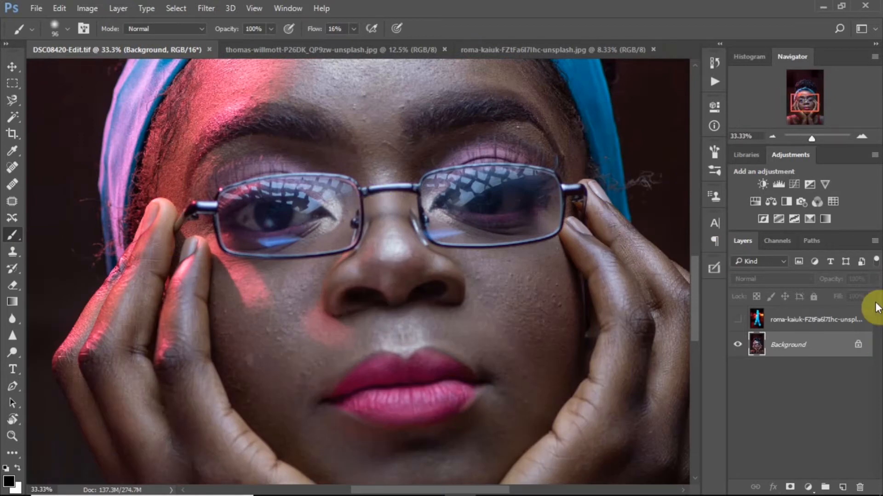
pyautogui.click(785, 320)
pyautogui.press('Delete')
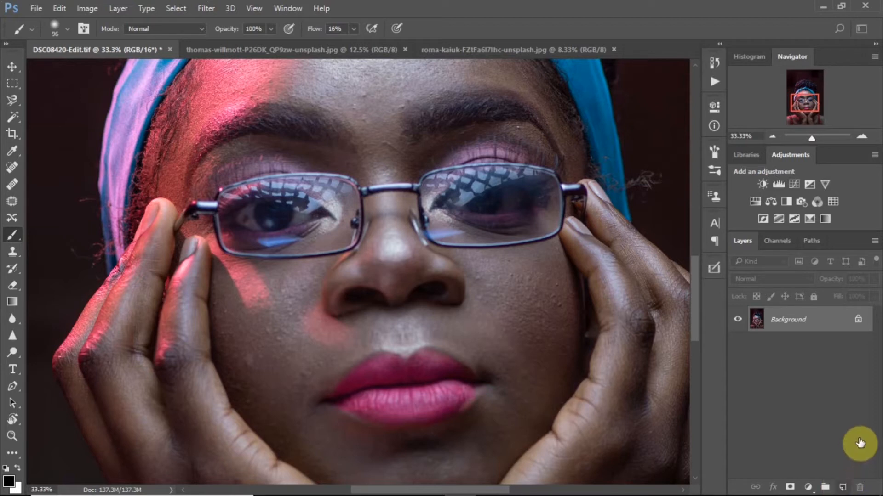
pyautogui.hotkey('ctrl', 'n')
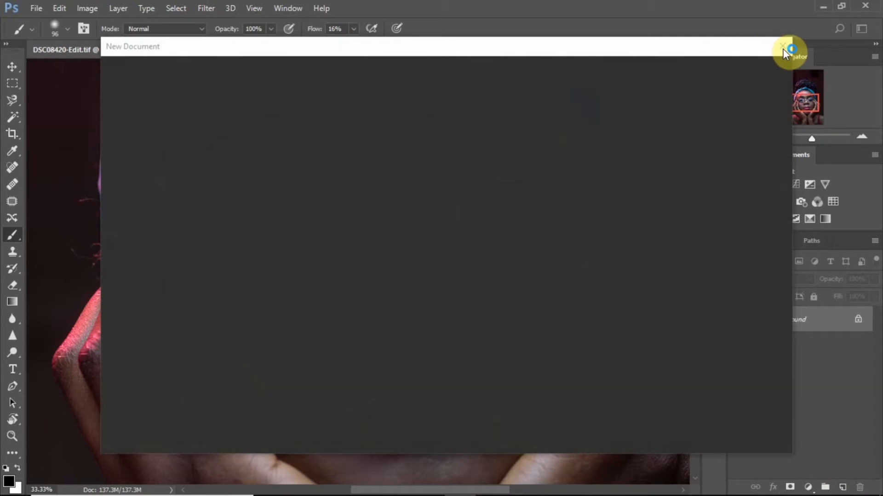
pyautogui.click(782, 48)
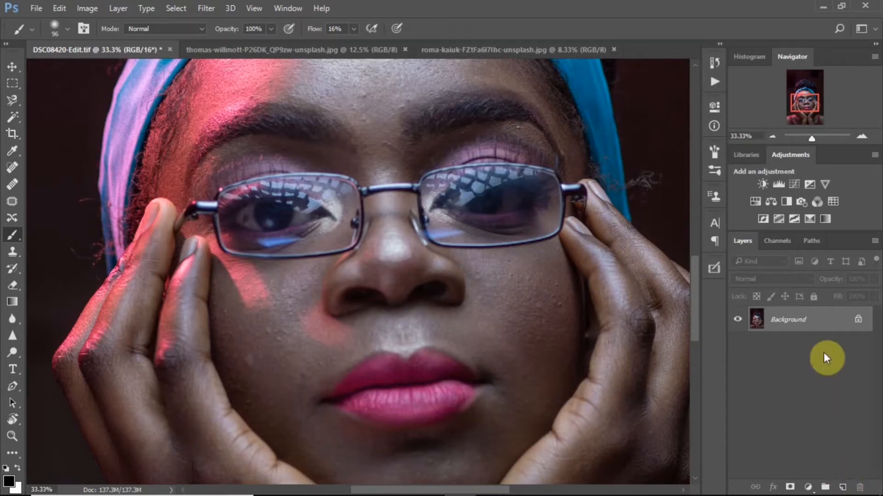
pyautogui.moveTo(799, 326); pyautogui.dragTo(843, 487)
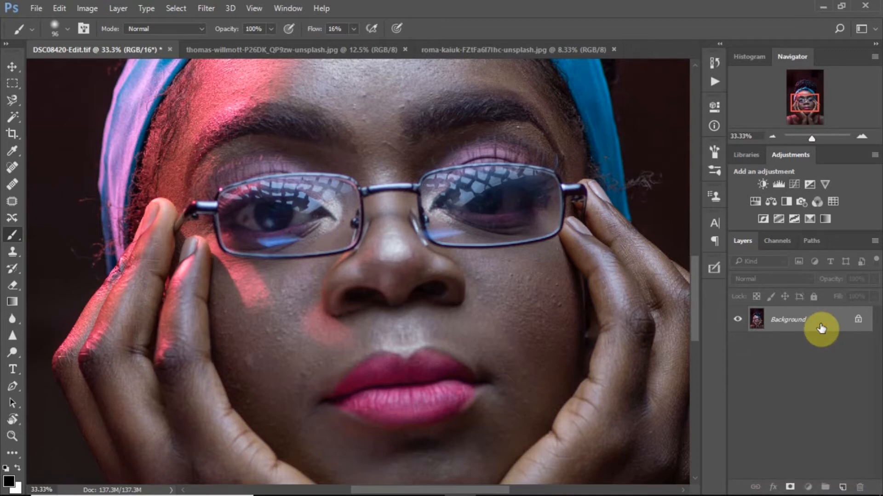
# - Add a new empty layer above the background and name it Skin Blemish
pyautogui.click(841, 488)
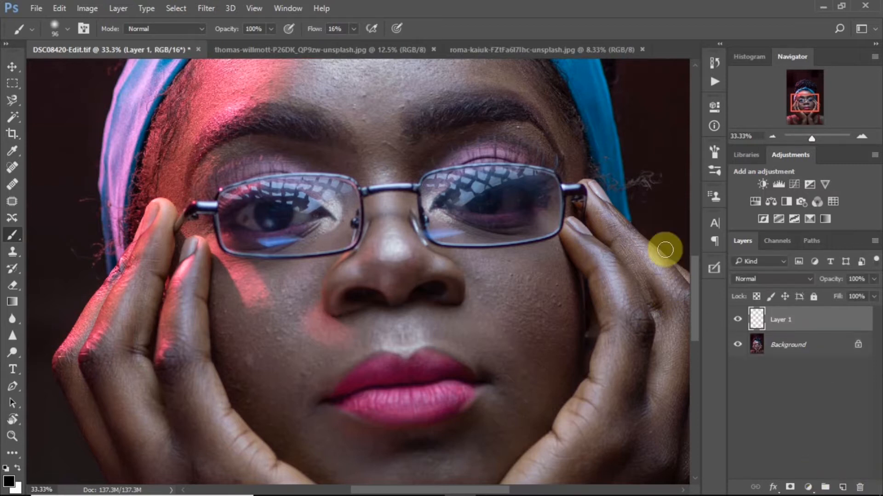
pyautogui.click(784, 323)
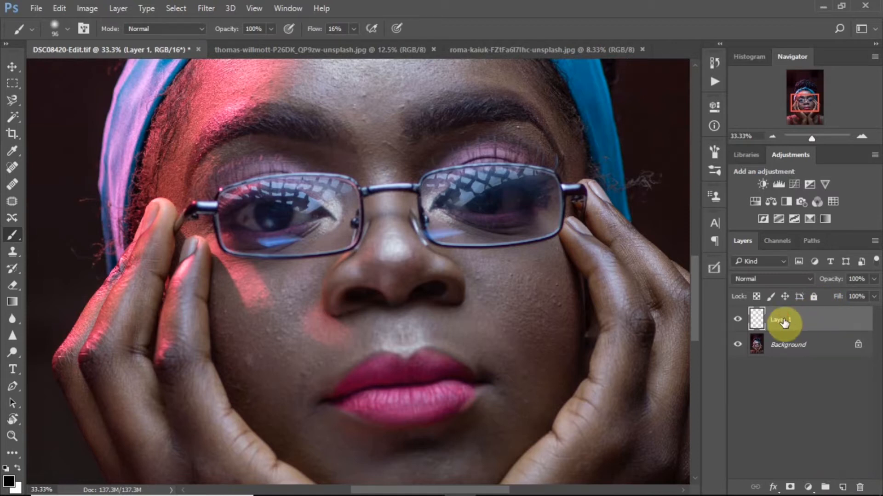
pyautogui.doubleClick(786, 322)
pyautogui.write('Skin')
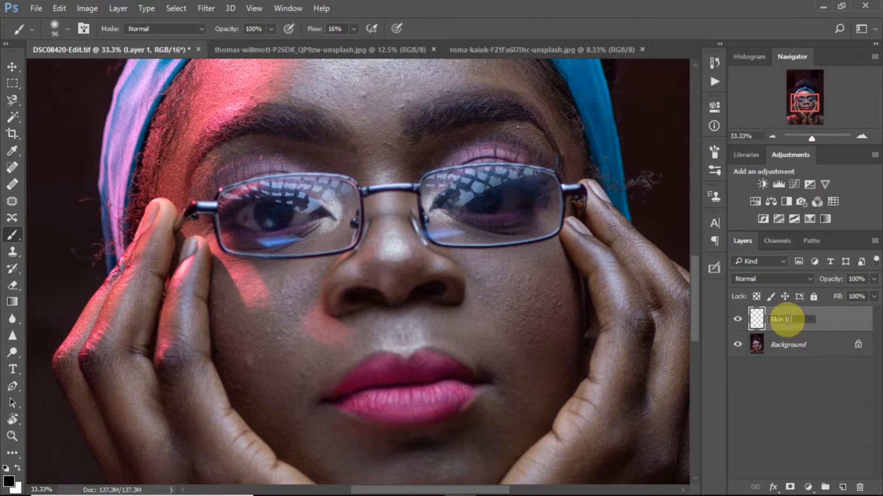
pyautogui.write(' Blemish')
pyautogui.press('Return')
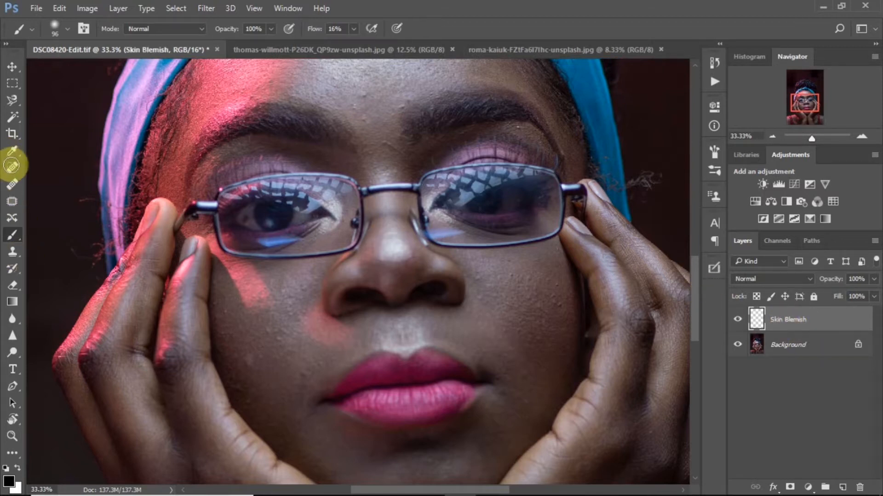
# - Remove the blemishes on both cheeks with the Spot Healing Brush at size 62 on the Skin Blemish layer
pyautogui.press('j')
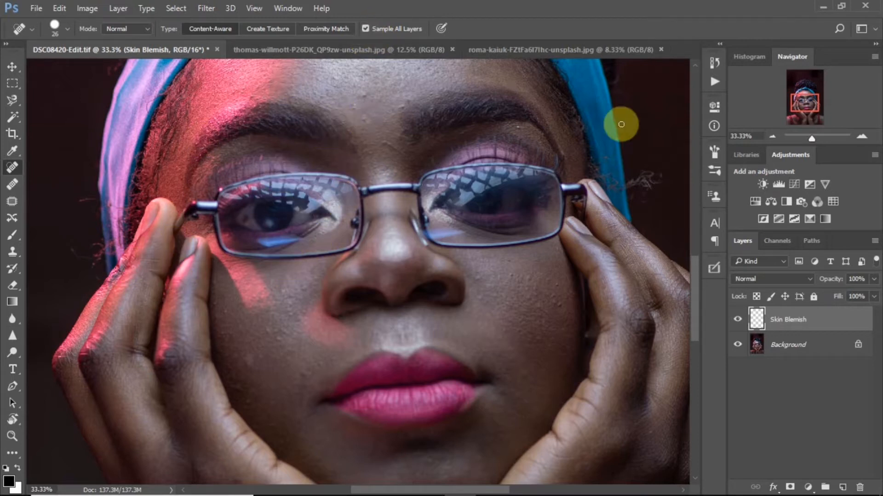
pyautogui.moveTo(694, 272); pyautogui.dragTo(685, 287)
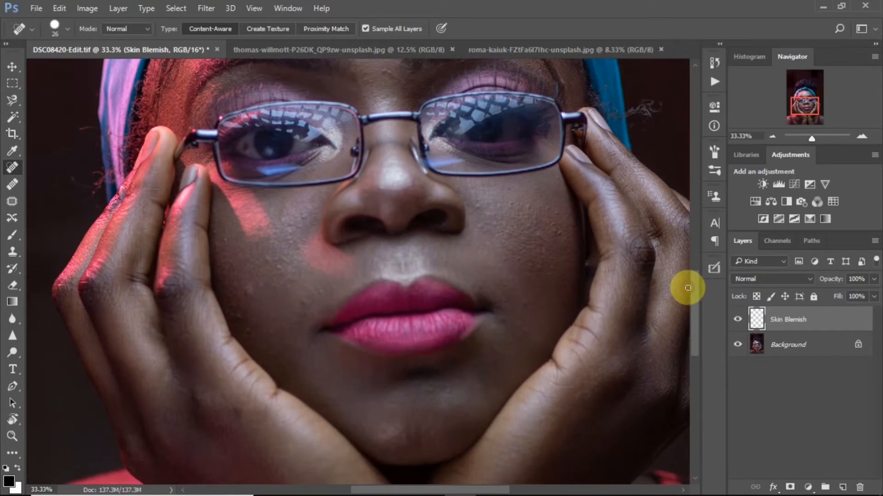
pyautogui.moveTo(304, 305); pyautogui.dragTo(308, 305)
pyautogui.click(306, 304)
pyautogui.moveTo(556, 232); pyautogui.dragTo(556, 216)
pyautogui.click(531, 205)
pyautogui.click(481, 212)
pyautogui.moveTo(535, 262); pyautogui.dragTo(541, 244)
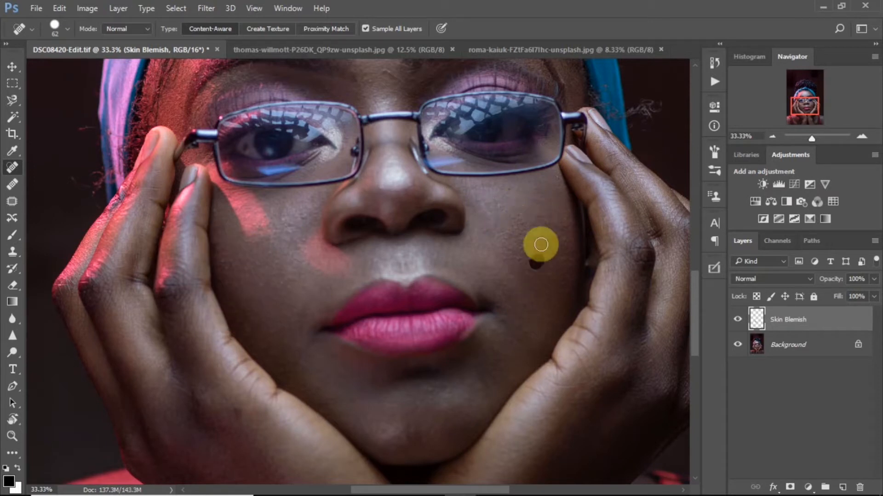
# - Heal the spots between the eyebrows and at the outer edge of the eye on the red-lit side
pyautogui.moveTo(807, 108); pyautogui.dragTo(807, 102)
pyautogui.click(384, 171)
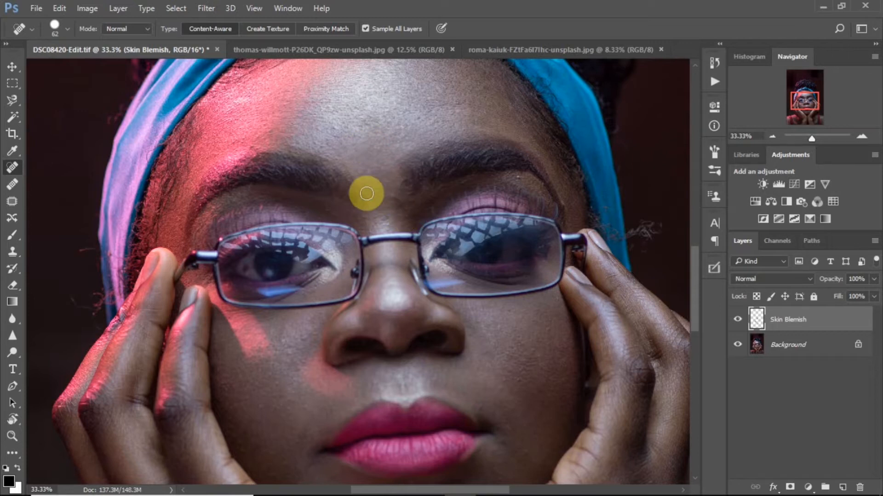
pyautogui.click(244, 268)
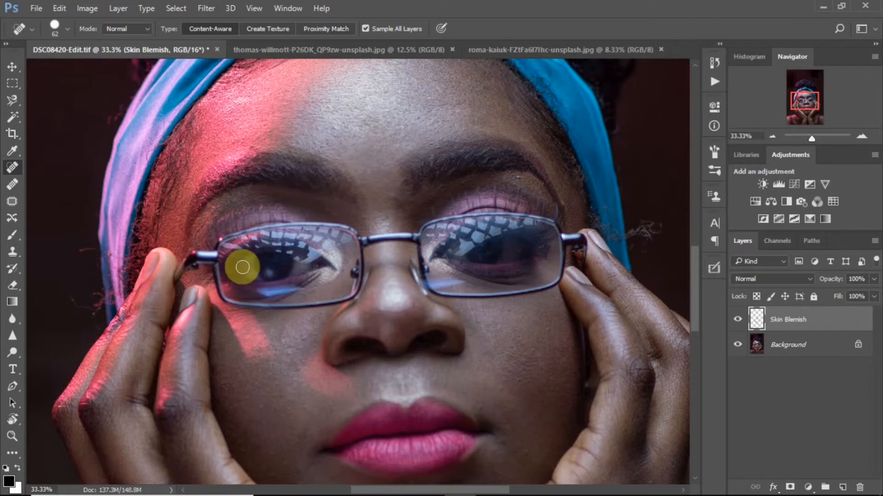
# - Heal the blemishes on the hand, beside the forearm and on the red-lit chest
pyautogui.moveTo(812, 101); pyautogui.dragTo(797, 118)
pyautogui.click(252, 193)
pyautogui.moveTo(278, 365); pyautogui.dragTo(278, 404)
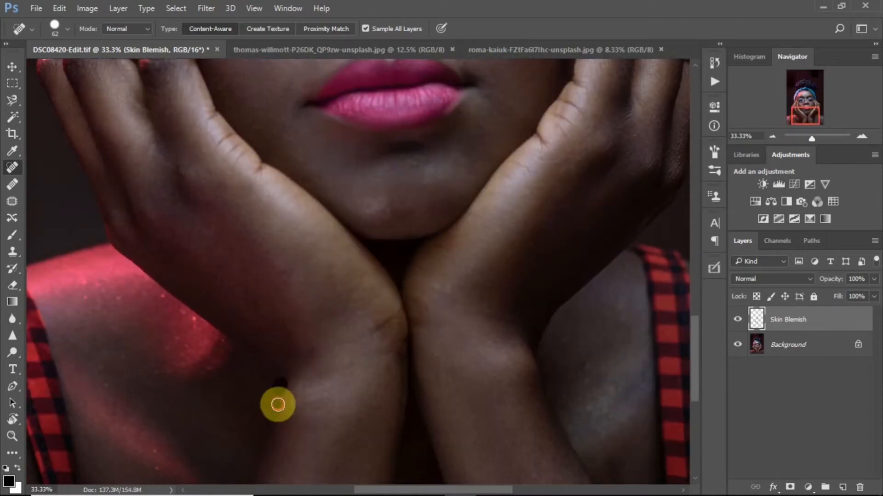
pyautogui.click(156, 467)
pyautogui.moveTo(183, 317)
pyautogui.mouseDown()
pyautogui.moveTo(193, 326)
pyautogui.moveTo(168, 363)
pyautogui.mouseUp()
# - Heal the remaining spots on the forehead above the eyebrow and at the temple on the red-lit side
pyautogui.hotkey('ctrl', '0')
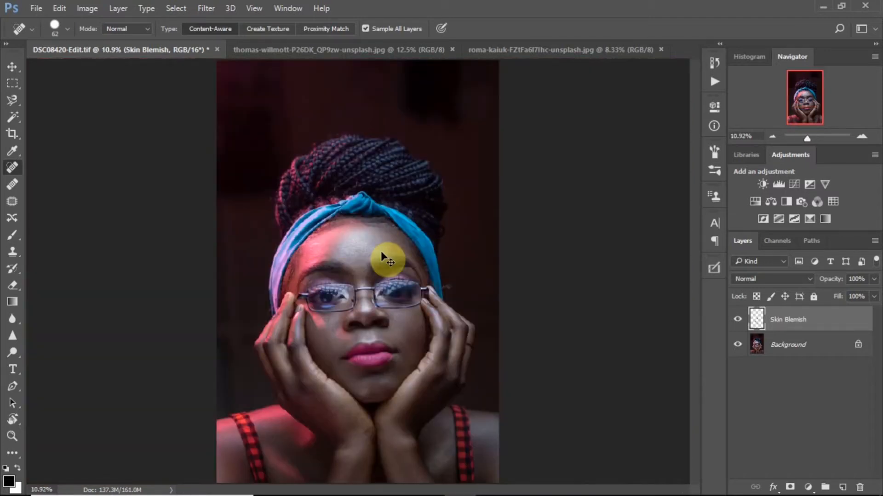
pyautogui.scroll(5, 381, 251)
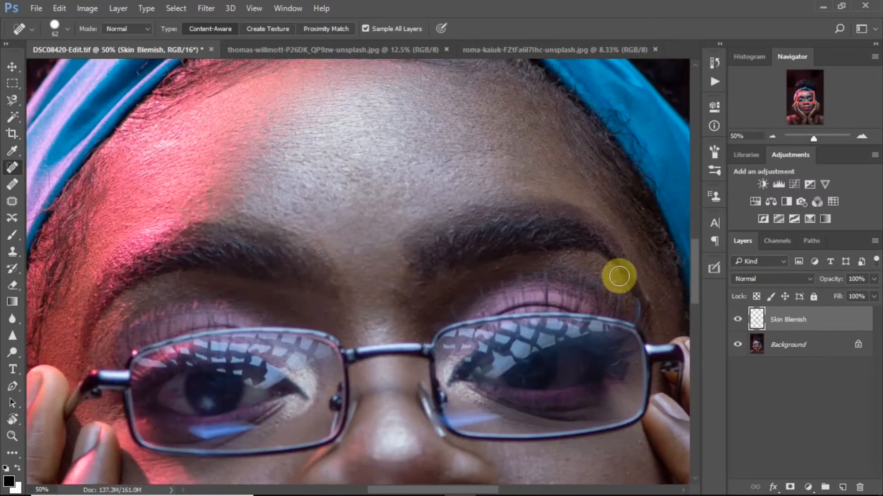
pyautogui.moveTo(290, 215); pyautogui.dragTo(301, 204)
pyautogui.click(133, 216)
# - Compare the portrait with and without the Skin Blemish layer, both at overall size and close up on the face
pyautogui.hotkey('ctrl', '-')
pyautogui.hotkey('ctrl', '-')
pyautogui.hotkey('ctrl', '-')
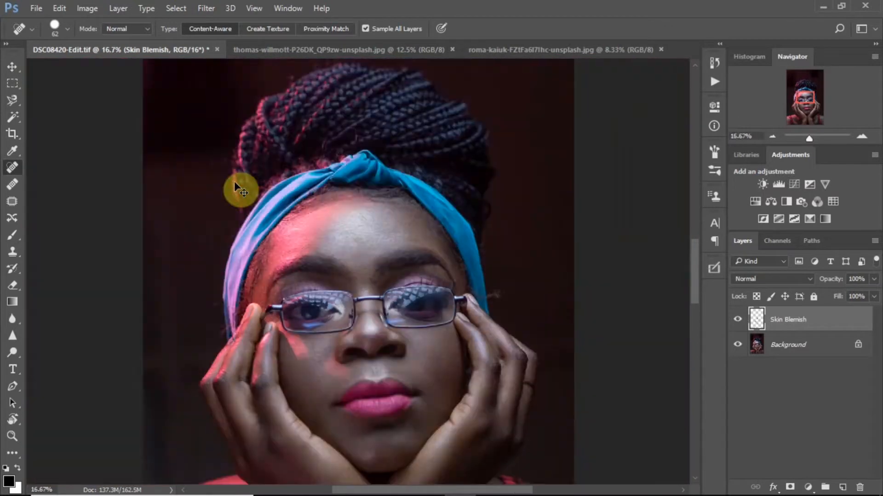
pyautogui.hotkey('ctrl', '-')
pyautogui.hotkey('ctrl', '-')
pyautogui.hotkey('ctrl', '-')
pyautogui.hotkey('ctrl', '+')
pyautogui.hotkey('ctrl', '+')
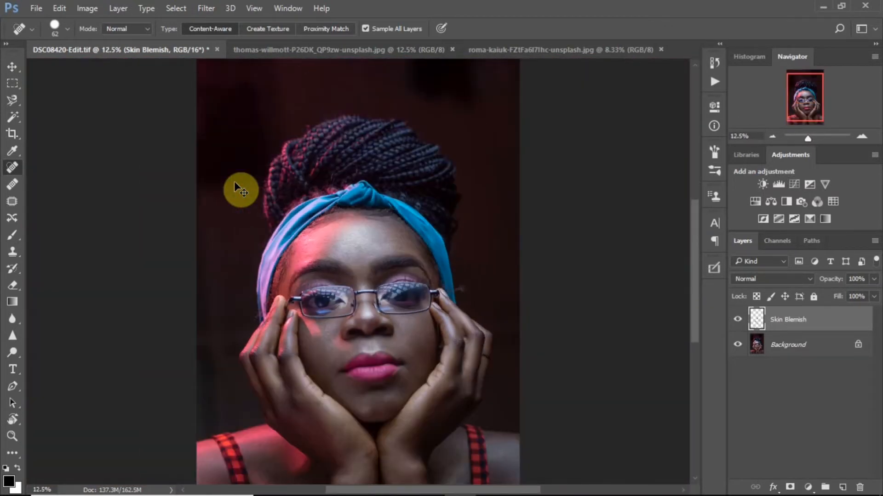
pyautogui.moveTo(694, 228); pyautogui.dragTo(706, 266)
pyautogui.click(738, 321)
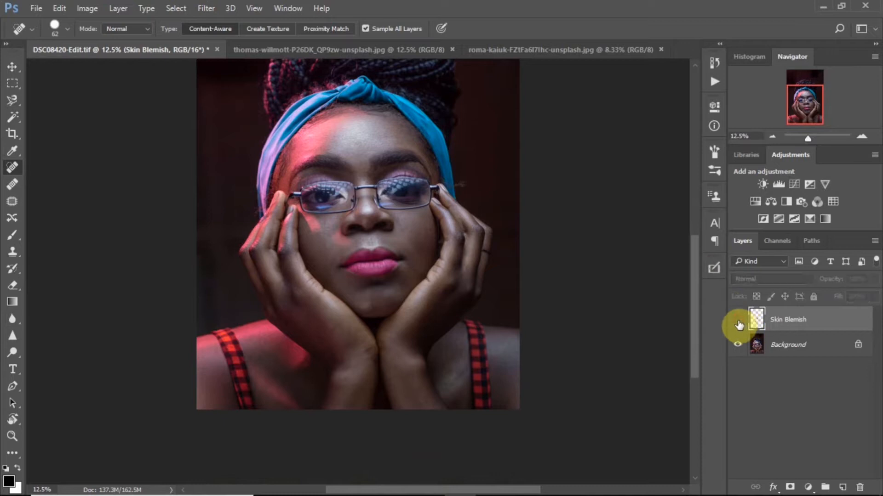
pyautogui.click(738, 322)
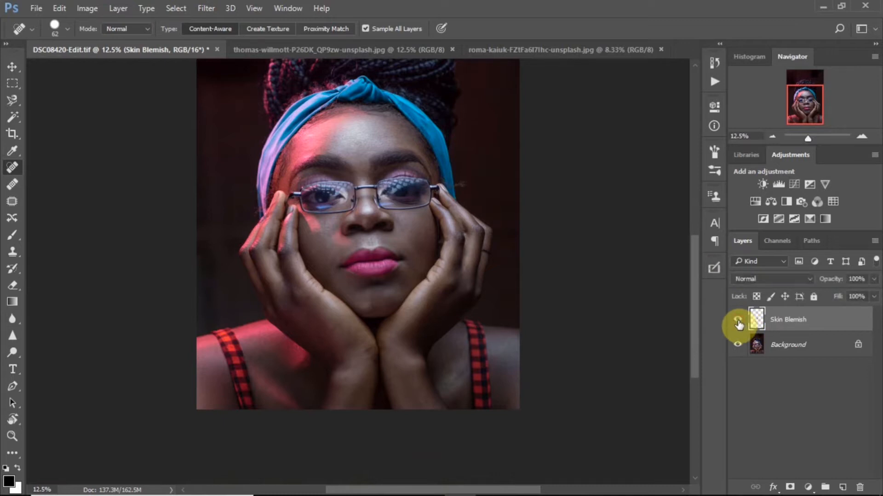
pyautogui.hotkey('ctrl', '+')
pyautogui.moveTo(693, 299); pyautogui.dragTo(697, 267)
pyautogui.click(737, 321)
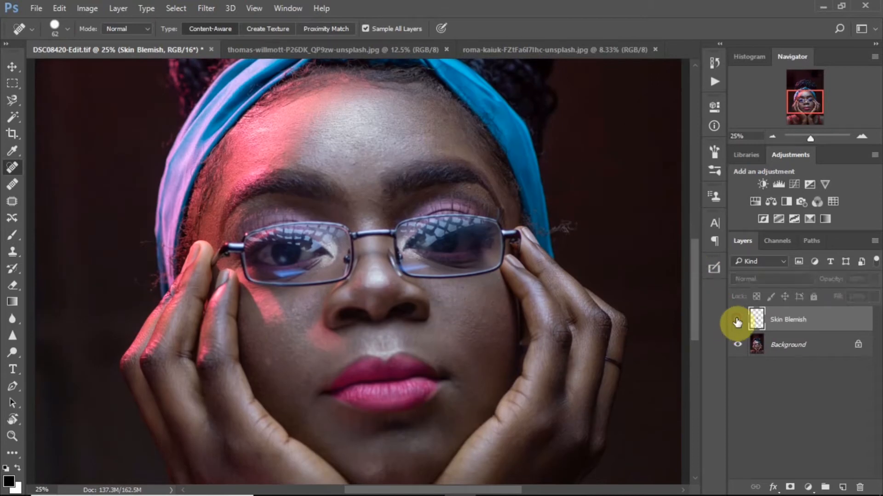
pyautogui.click(737, 321)
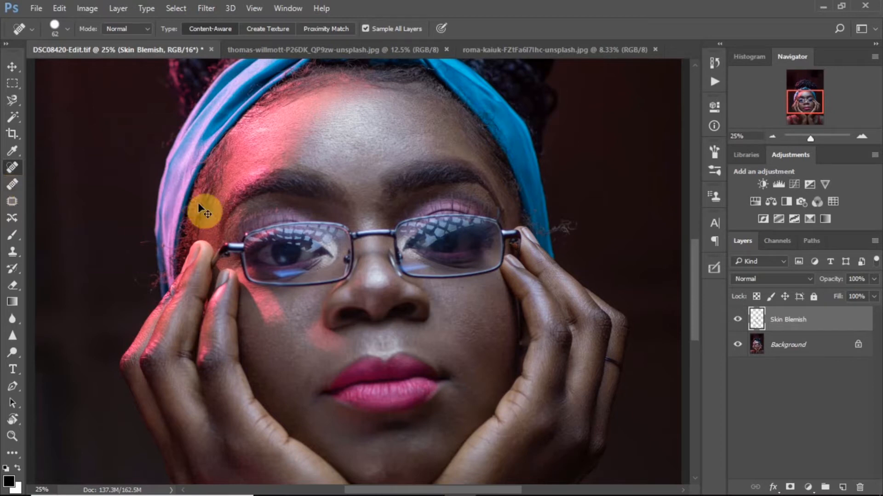
# - Run the 2 F-S Gaussian frequency separation from the Ultimate Retouch add-on with a blur radius of 3.5 pixels
pyautogui.hotkey('ctrl', '-')
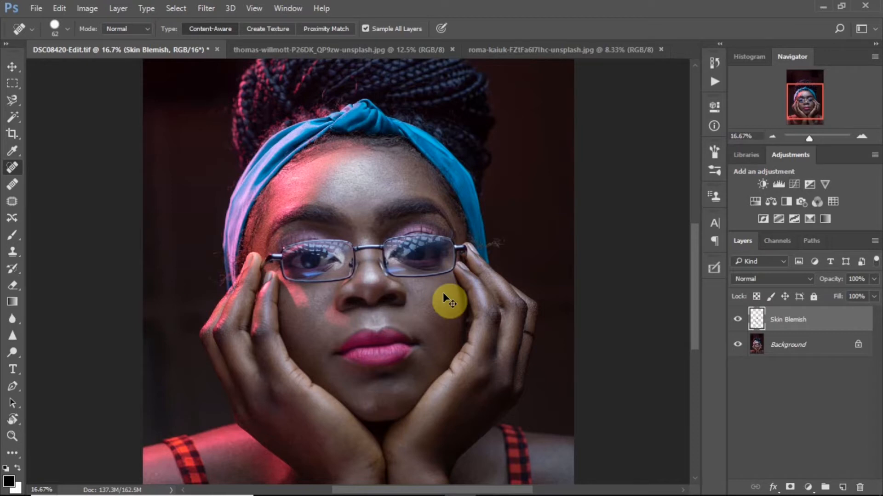
pyautogui.scroll(-2, 442, 292)
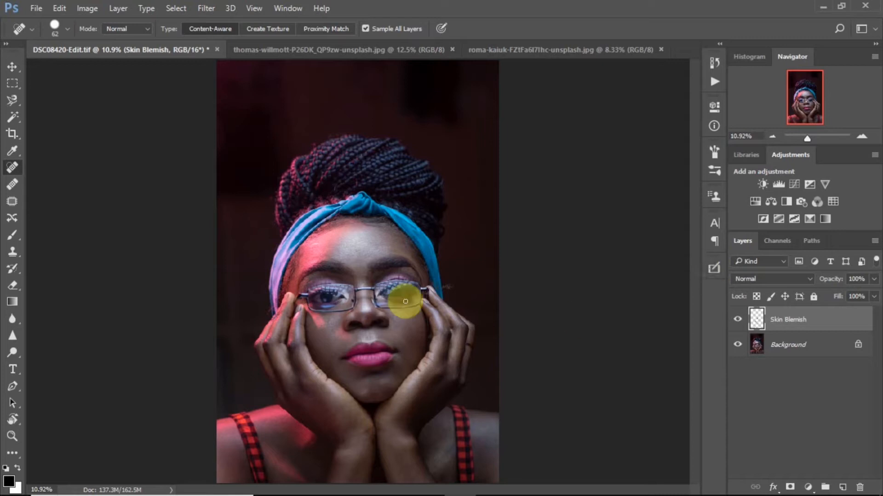
pyautogui.click(716, 269)
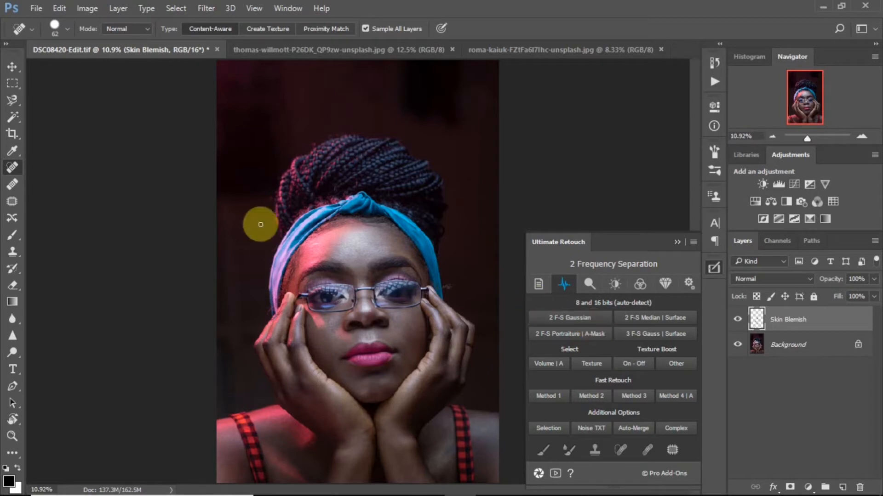
pyautogui.hotkey('ctrl', '+')
pyautogui.hotkey('ctrl', '+')
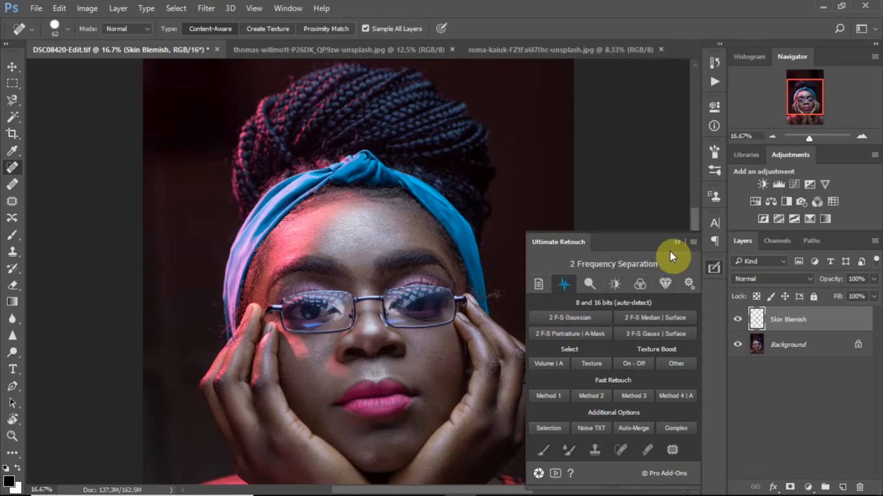
pyautogui.click(577, 319)
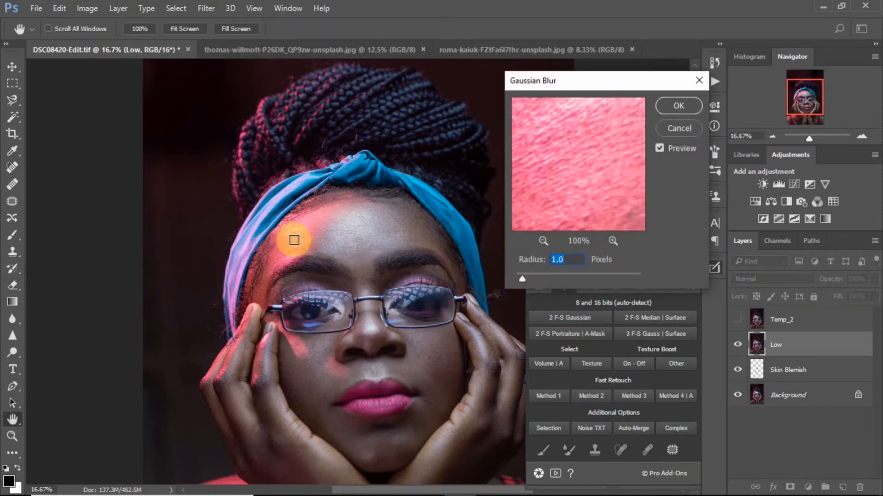
pyautogui.moveTo(522, 278); pyautogui.dragTo(532, 278)
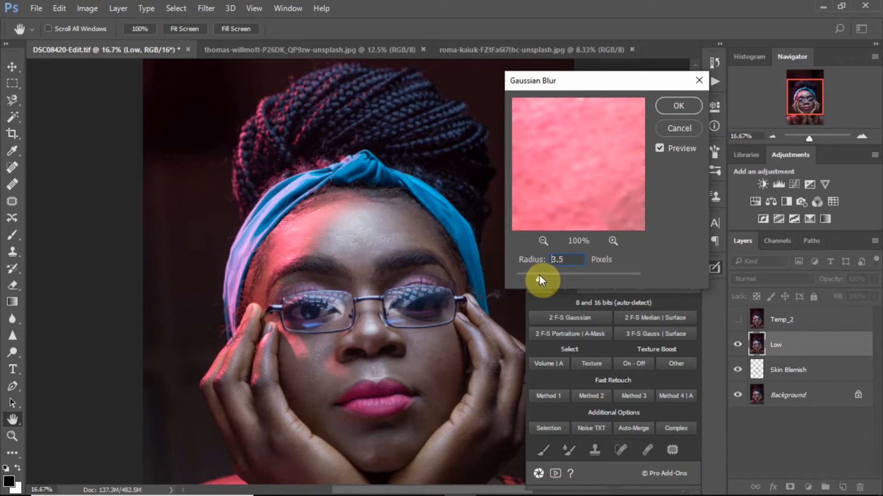
pyautogui.moveTo(536, 275); pyautogui.dragTo(539, 275)
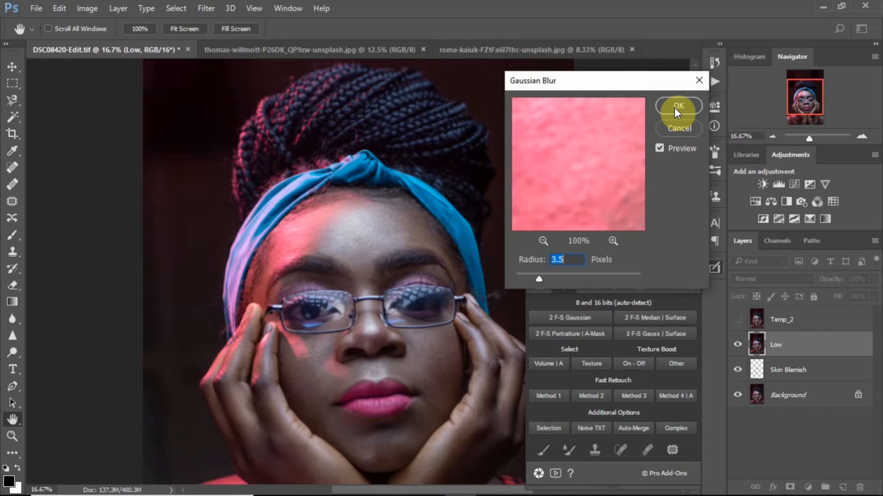
pyautogui.click(673, 105)
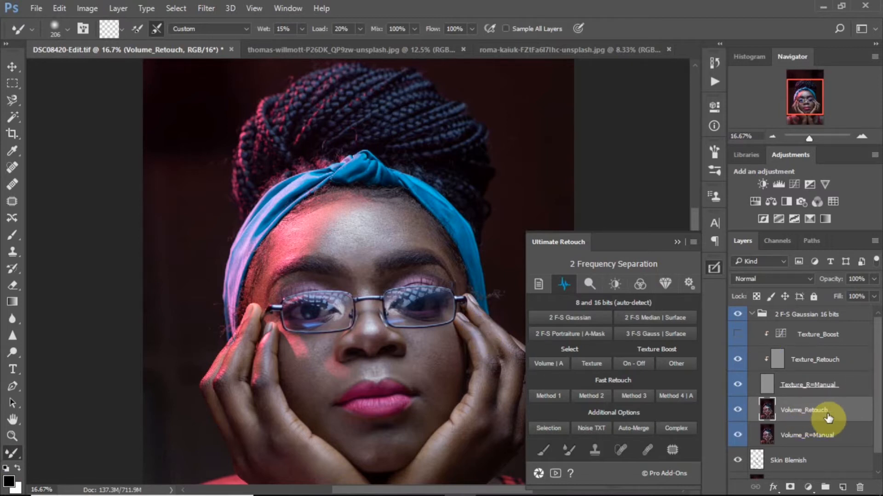
# - Blend the red-lit skin tones on the forehead down to the eyebrow with the Mixer Brush on the Volume_Retouch layer
pyautogui.moveTo(313, 228)
pyautogui.mouseDown()
pyautogui.moveTo(288, 240)
pyautogui.moveTo(295, 220)
pyautogui.moveTo(341, 200)
pyautogui.moveTo(351, 209)
pyautogui.moveTo(330, 224)
pyautogui.moveTo(356, 204)
pyautogui.moveTo(379, 215)
pyautogui.moveTo(390, 208)
pyautogui.moveTo(385, 215)
pyautogui.moveTo(380, 204)
pyautogui.moveTo(433, 230)
pyautogui.moveTo(376, 255)
pyautogui.moveTo(320, 249)
pyautogui.moveTo(331, 227)
pyautogui.moveTo(354, 215)
pyautogui.moveTo(348, 222)
pyautogui.moveTo(363, 221)
pyautogui.moveTo(363, 230)
pyautogui.moveTo(378, 224)
pyautogui.moveTo(347, 245)
pyautogui.moveTo(379, 214)
pyautogui.moveTo(402, 231)
pyautogui.moveTo(396, 243)
pyautogui.moveTo(410, 234)
pyautogui.moveTo(432, 247)
pyautogui.moveTo(357, 235)
pyautogui.moveTo(270, 244)
pyautogui.moveTo(252, 302)
pyautogui.moveTo(258, 285)
pyautogui.moveTo(302, 288)
pyautogui.mouseUp()
pyautogui.click(677, 242)
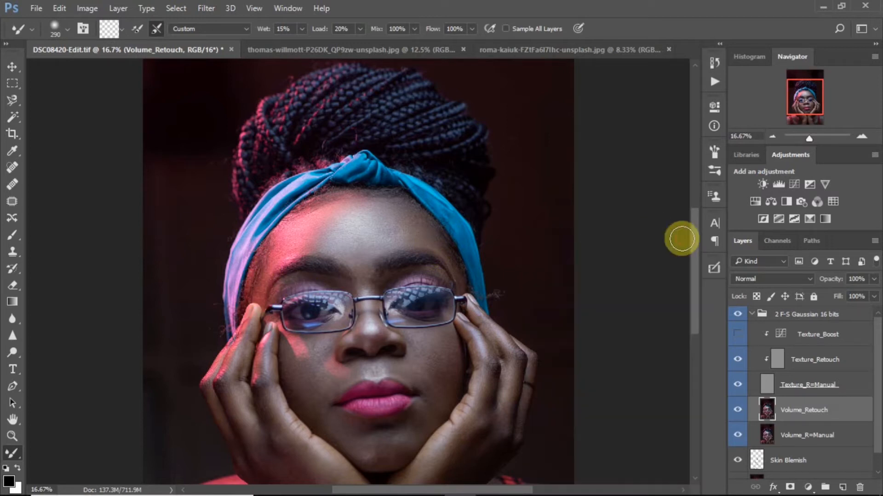
pyautogui.moveTo(802, 108); pyautogui.dragTo(805, 119)
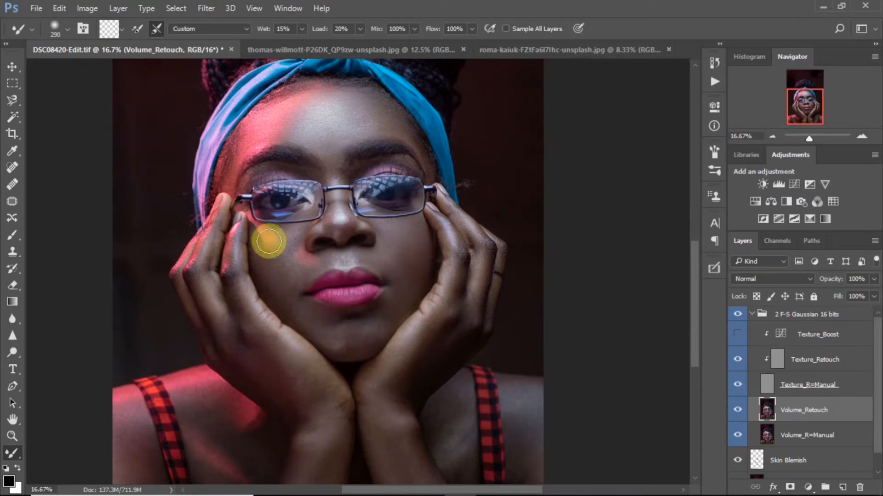
# - Smooth the cheek, the nose and the eyelid area around the glasses with a 170 px Mixer Brush
pyautogui.press('[')
pyautogui.press('[')
pyautogui.press('[')
pyautogui.press('[')
pyautogui.press('[')
pyautogui.press('[')
pyautogui.press('[')
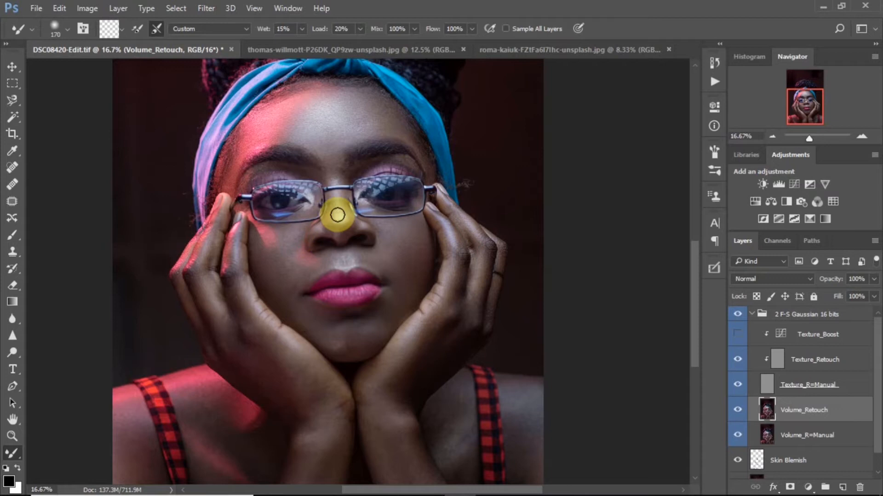
pyautogui.hotkey('ctrl', '+')
pyautogui.hotkey('ctrl', '+')
pyautogui.moveTo(808, 107); pyautogui.dragTo(808, 104)
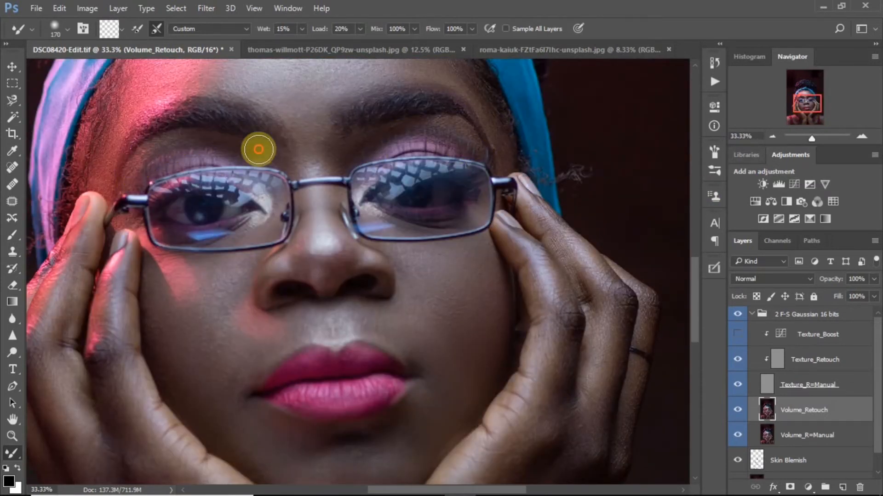
# - Smooth the tones of the hands and wrists with a 386 px Mixer Brush and the fingers with a 170 px one
pyautogui.hotkey('ctrl', '-')
pyautogui.press(']')
pyautogui.press(']')
pyautogui.press(']')
pyautogui.press(']')
pyautogui.press(']')
pyautogui.press(']')
pyautogui.press(']')
pyautogui.press(']')
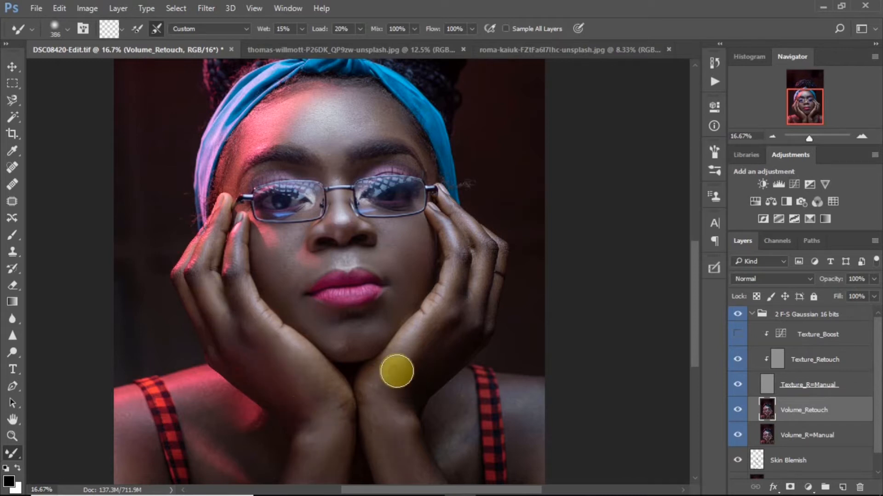
pyautogui.press('[')
pyautogui.press('[')
pyautogui.press('[')
pyautogui.press('[')
pyautogui.press('[')
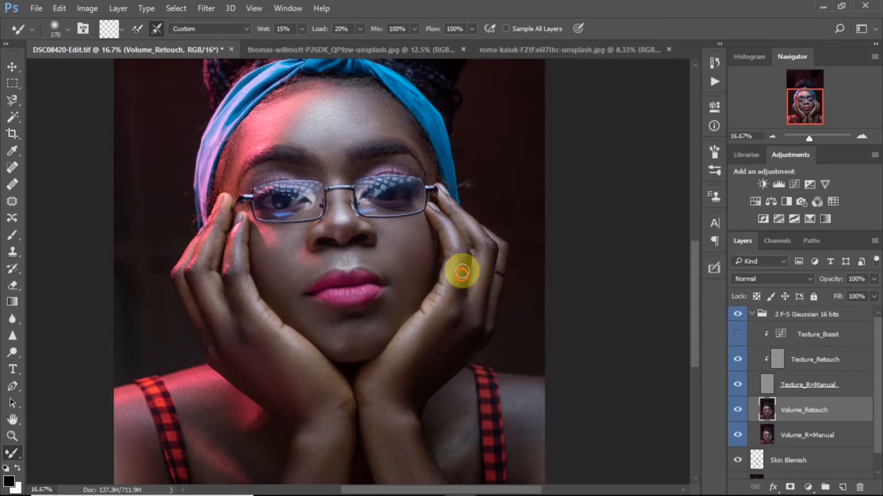
# - Smooth the skin tones of the shoulders and chest with a 330 px Mixer Brush
pyautogui.hotkey('ctrl', '-')
pyautogui.press(']')
pyautogui.press(']')
pyautogui.press(']')
pyautogui.press(']')
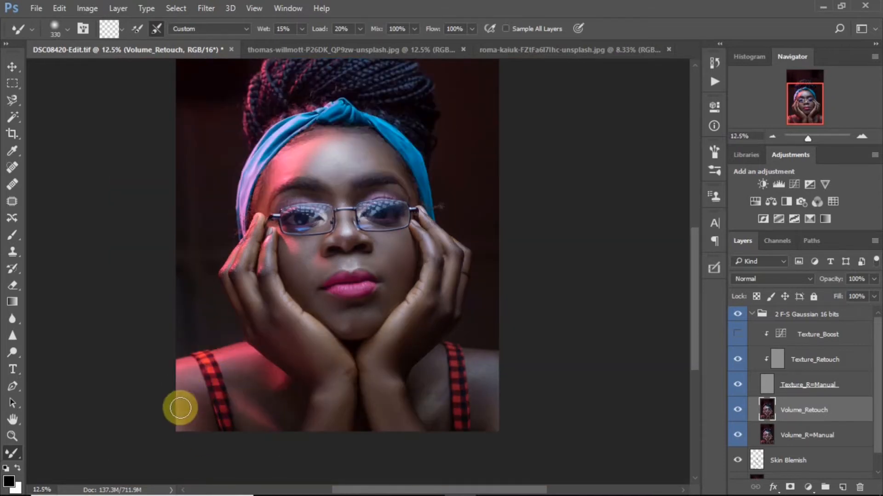
pyautogui.scroll(-1, 505, 367)
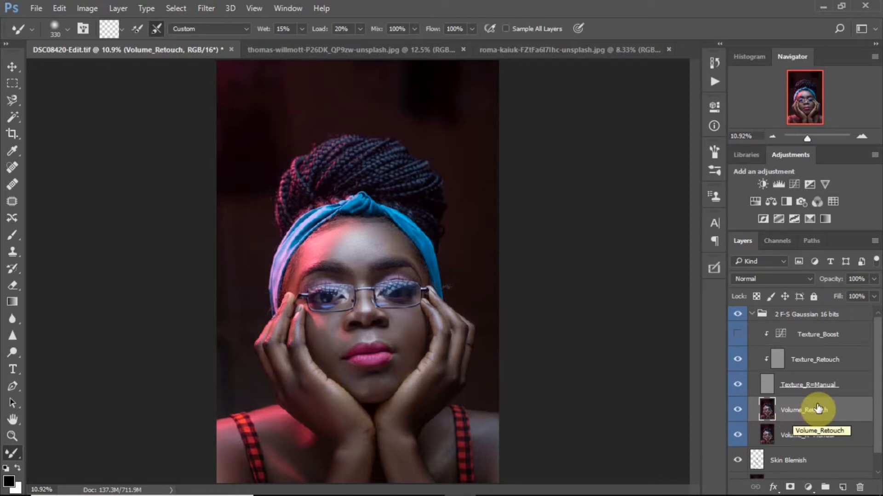
# - Set the Volume_Retouch layer's opacity to 89% and compare the portrait with and without that layer
pyautogui.moveTo(833, 282); pyautogui.dragTo(826, 284)
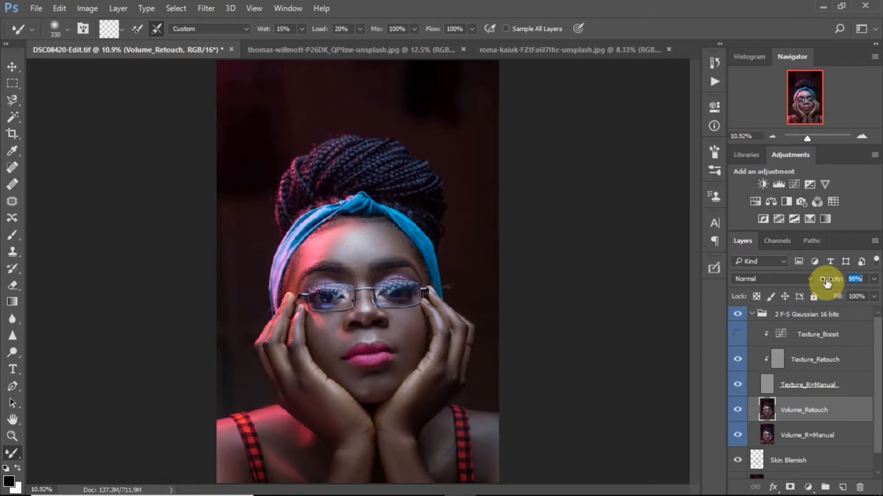
pyautogui.click(738, 412)
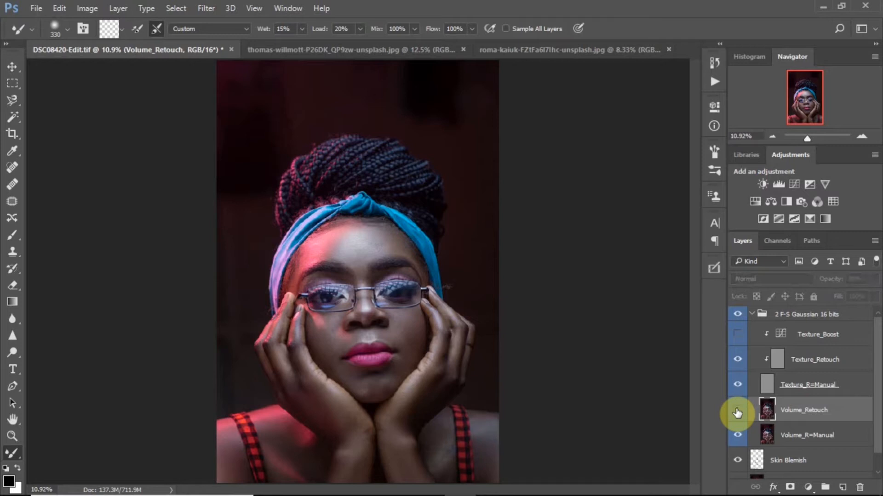
pyautogui.click(737, 412)
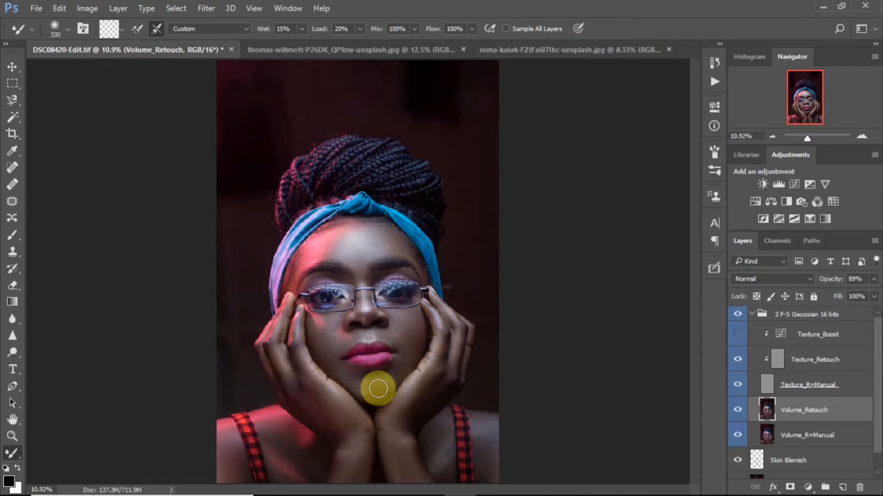
# - Add an Overlay and a Soft Light dodge-and-burn layer above Volume_Retouch with the Ultimate Retouch add-on
pyautogui.click(706, 271)
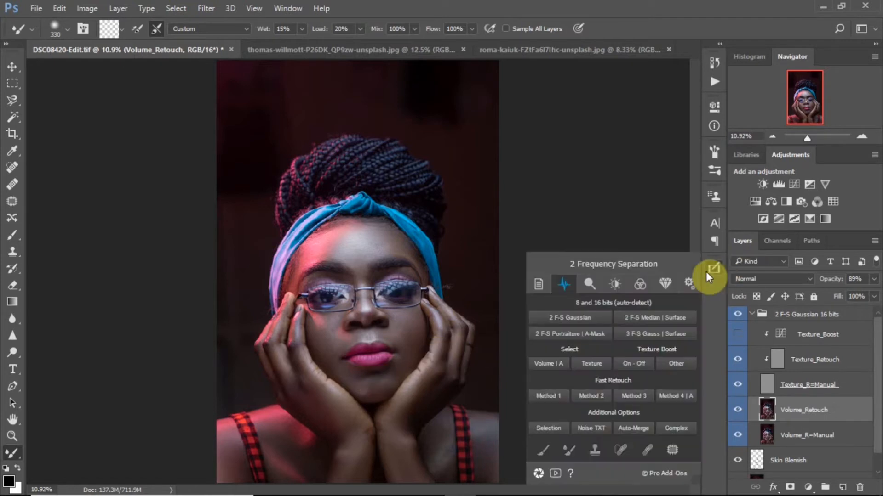
pyautogui.click(589, 284)
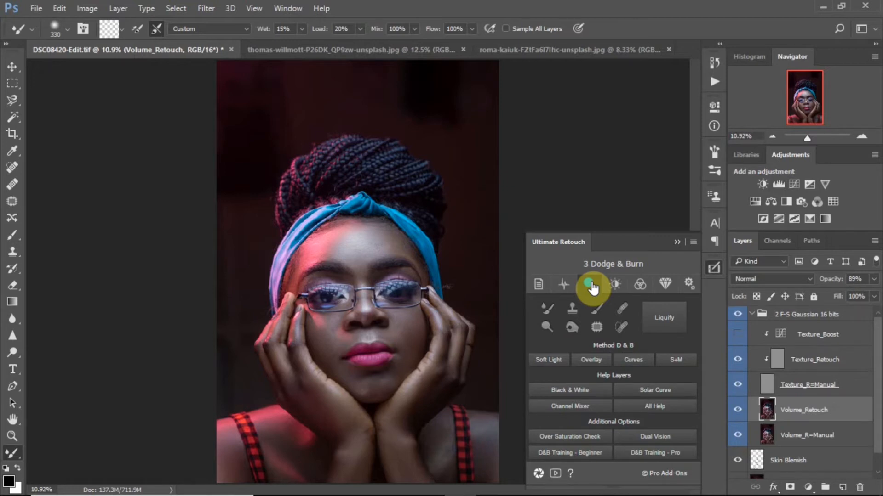
pyautogui.click(554, 359)
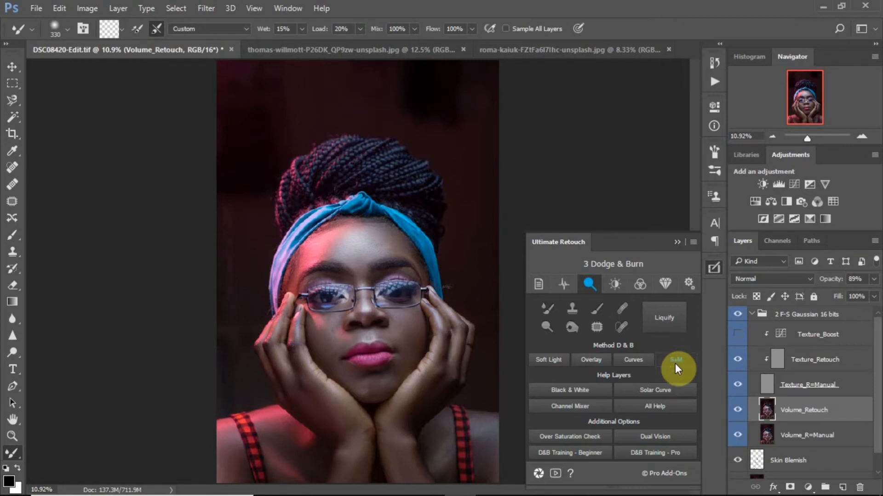
pyautogui.click(591, 359)
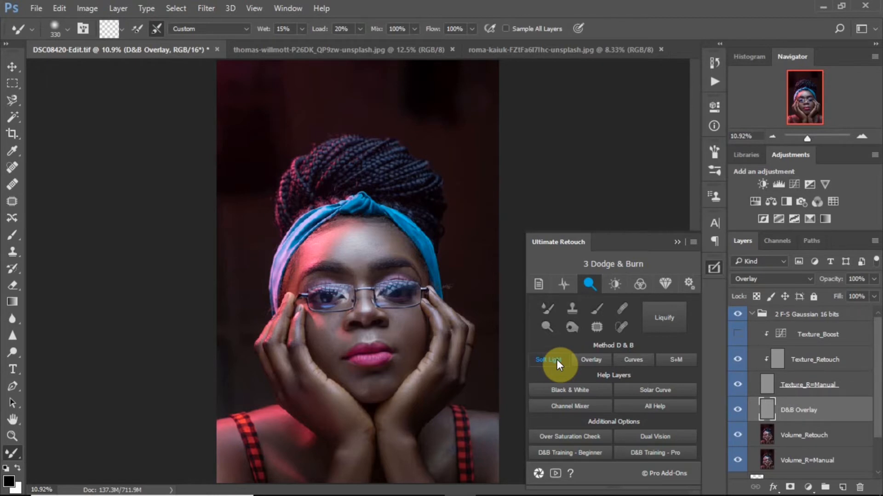
pyautogui.click(548, 360)
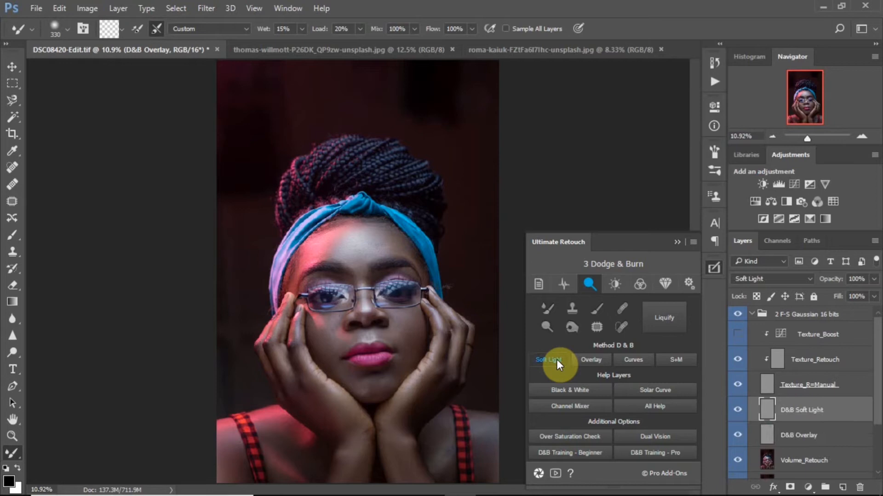
# - Dodge the highlights of the cheeks, nose, chin and upper lip on the D&B Soft Light layer at 4% exposure
pyautogui.click(548, 327)
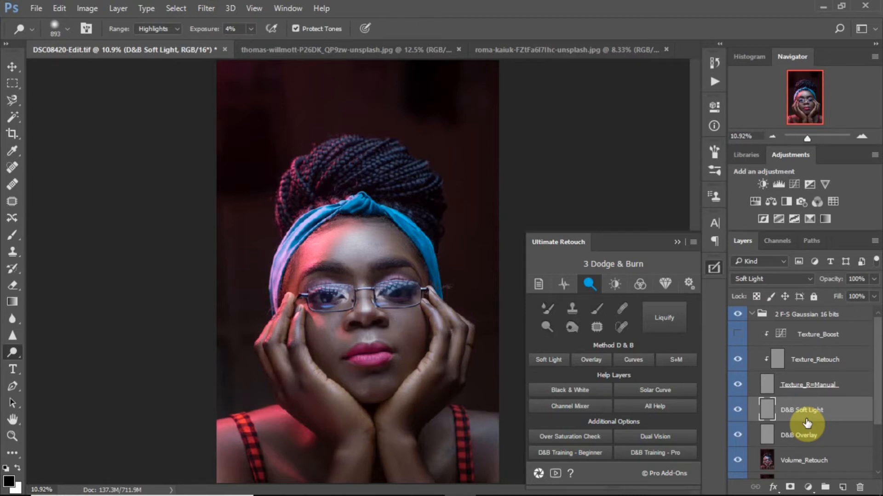
pyautogui.keyDown('alt'); pyautogui.rightClick(407, 325); pyautogui.keyUp('alt')
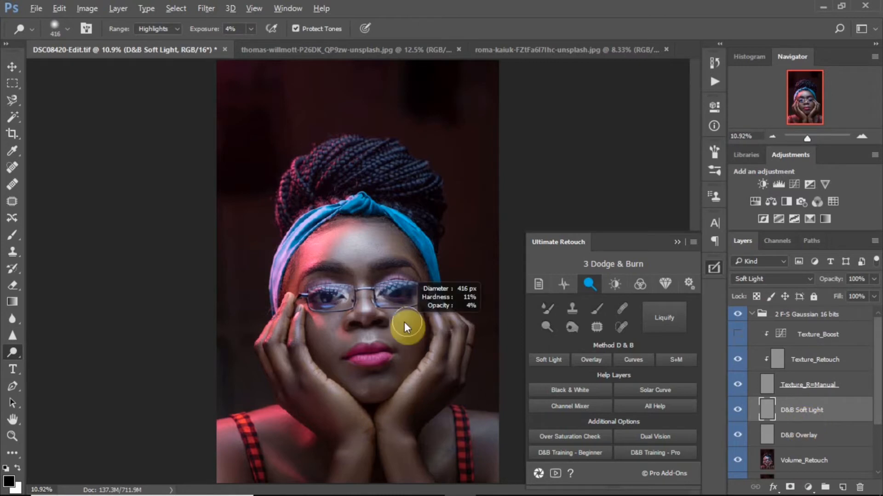
pyautogui.moveTo(351, 325); pyautogui.dragTo(328, 323)
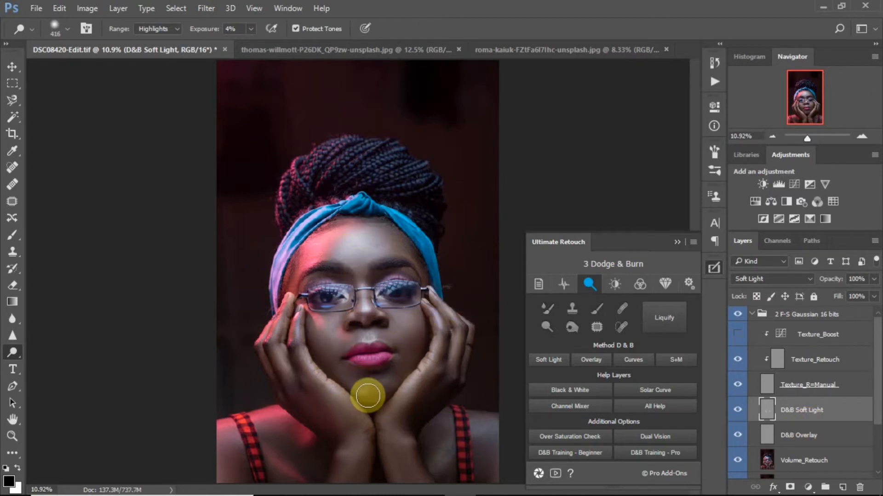
pyautogui.keyDown('alt'); pyautogui.rightClick(364, 335); pyautogui.keyUp('alt')
pyautogui.hotkey('ctrl', '+')
pyautogui.hotkey('ctrl', '+')
pyautogui.keyDown('alt'); pyautogui.rightClick(366, 364); pyautogui.keyUp('alt')
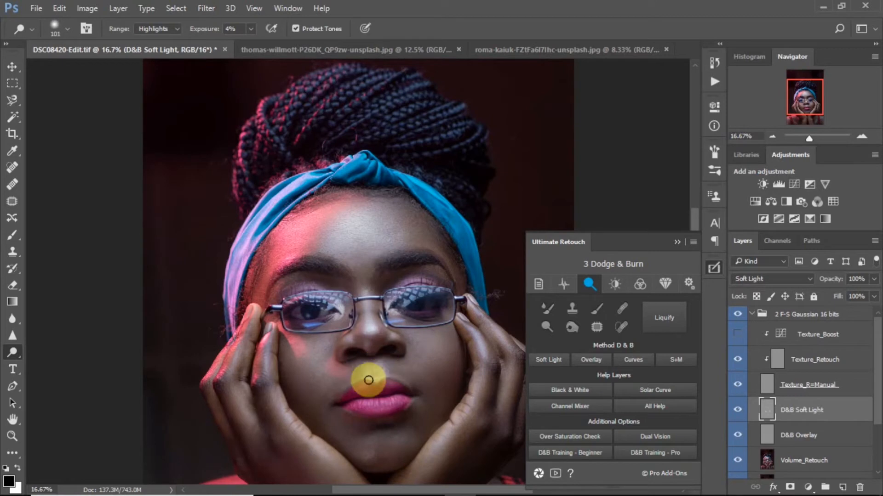
pyautogui.hotkey('ctrl', '-')
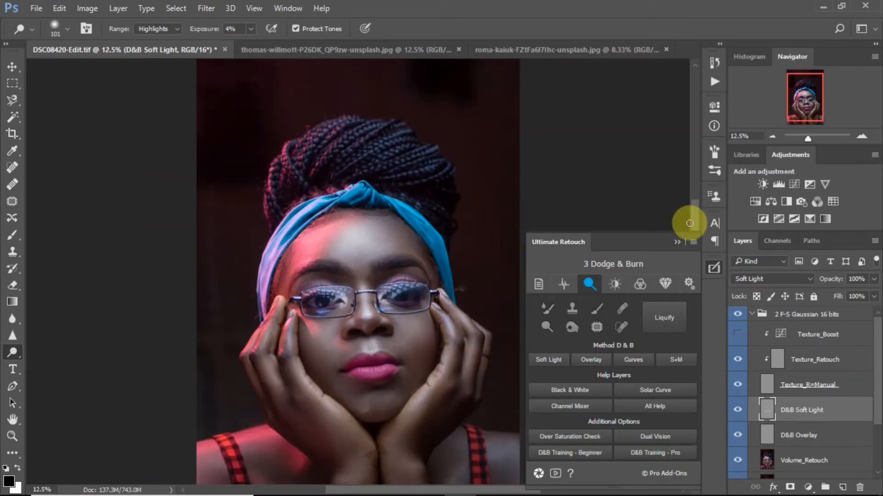
# - Burn the face contours on the D&B Overlay layer at 4% exposure, using the Shadows and Midtones ranges
pyautogui.click(572, 327)
pyautogui.moveTo(425, 339)
pyautogui.mouseDown()
pyautogui.moveTo(432, 327)
pyautogui.moveTo(402, 358)
pyautogui.moveTo(309, 315)
pyautogui.moveTo(388, 199)
pyautogui.moveTo(331, 197)
pyautogui.mouseUp()
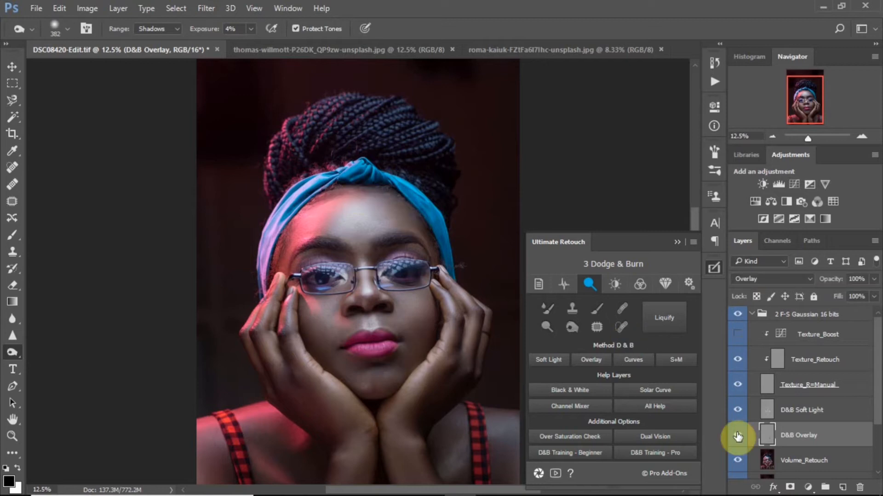
pyautogui.click(170, 29)
pyautogui.click(156, 39)
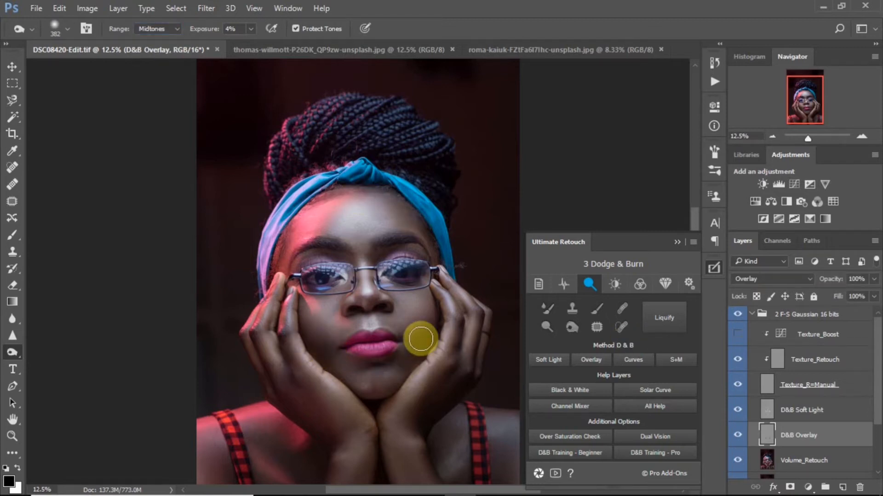
pyautogui.click(152, 39)
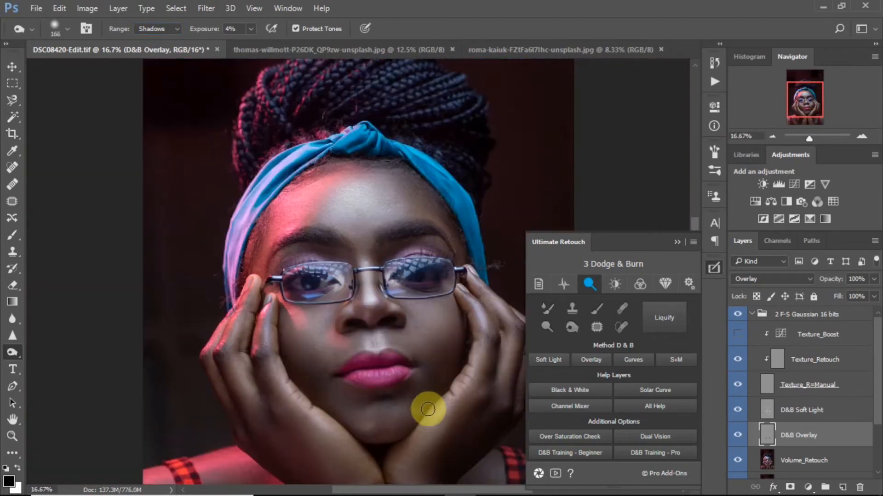
# - Group the D&B Soft Light and D&B Overlay layers and set the group's opacity to 94%
pyautogui.scroll(-2, 325, 463)
pyautogui.click(825, 411)
pyautogui.keyDown('shift'); pyautogui.click(800, 436); pyautogui.keyUp('shift')
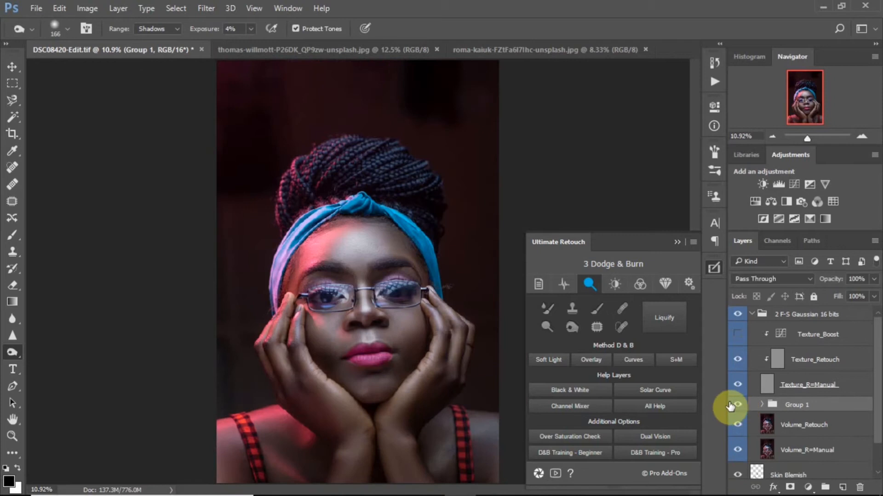
pyautogui.hotkey('ctrl', 'g')
pyautogui.click(621, 308)
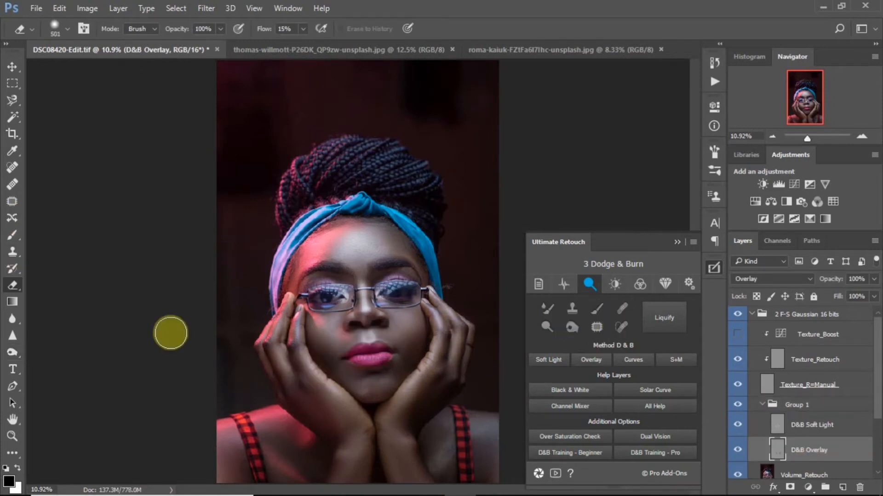
pyautogui.click(793, 405)
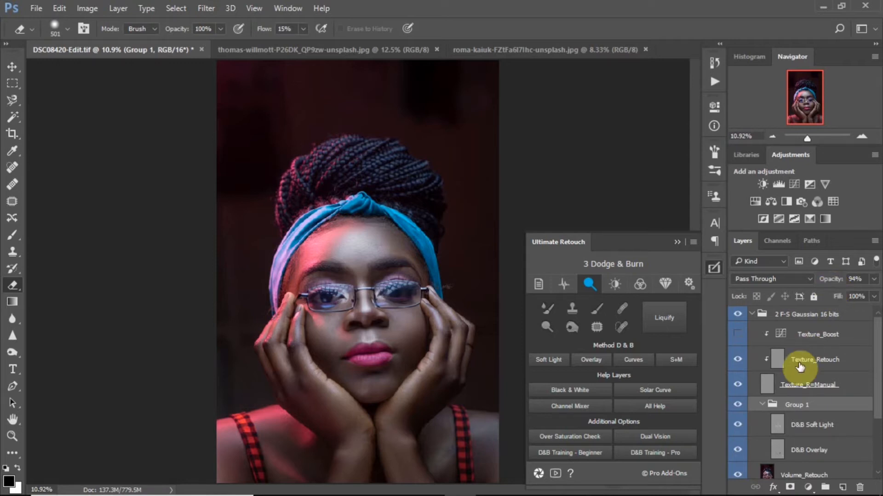
# - Rename the new layer group to "Dodge and burn" and collapse it
pyautogui.doubleClick(797, 405)
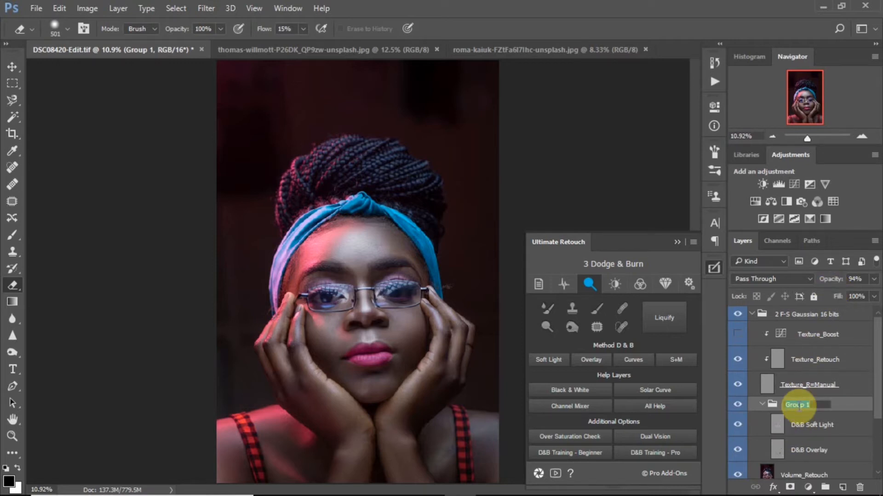
pyautogui.write('Dodge and burn')
pyautogui.press('Return')
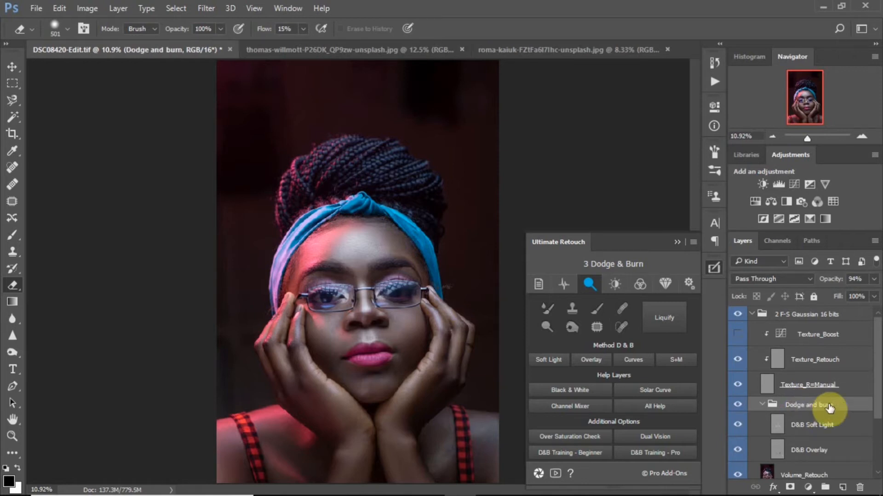
pyautogui.click(763, 405)
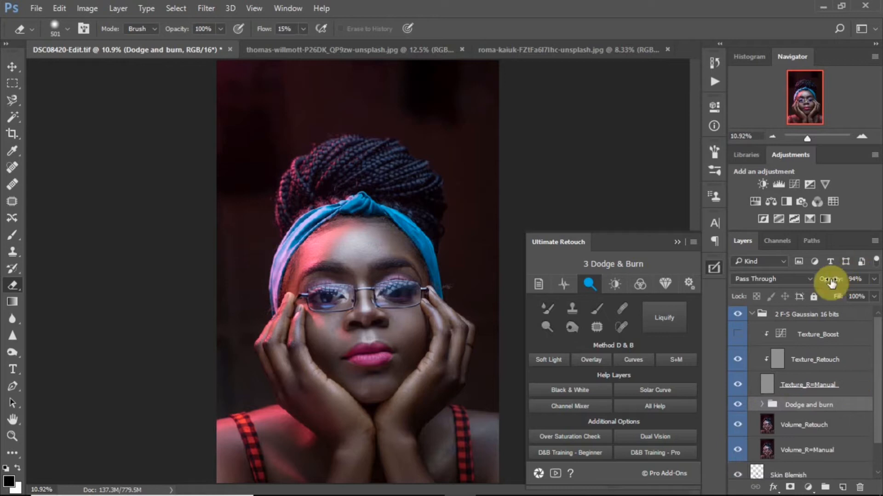
# - Try the Dodge and burn group at 86% opacity and compare the portrait with and without it
pyautogui.moveTo(830, 284)
pyautogui.mouseDown()
pyautogui.moveTo(817, 283)
pyautogui.moveTo(827, 282)
pyautogui.mouseUp()
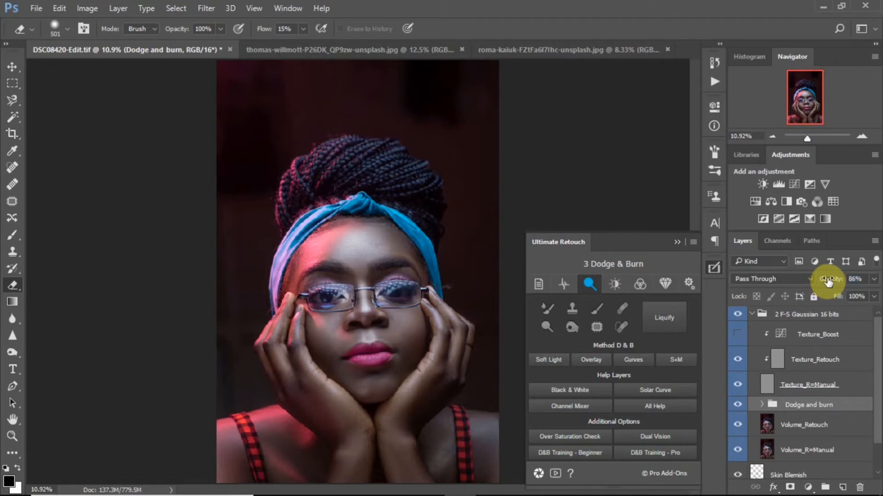
pyautogui.click(738, 406)
pyautogui.click(738, 406)
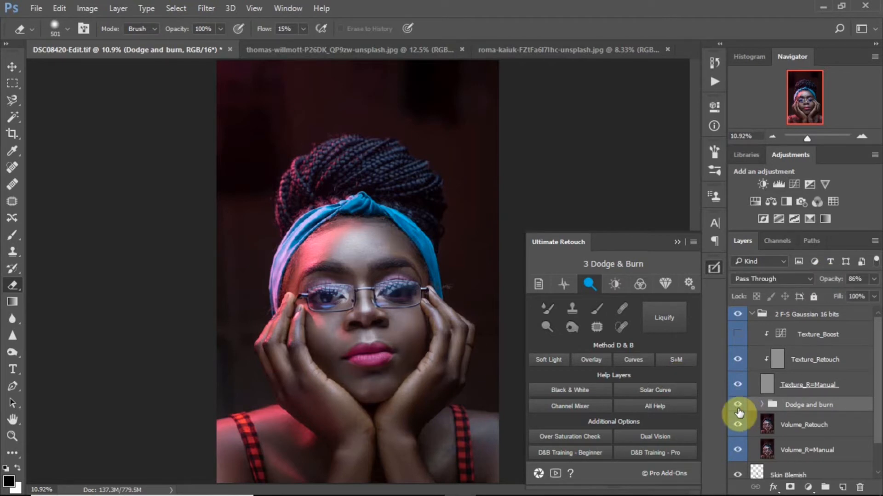
pyautogui.click(738, 407)
pyautogui.click(738, 407)
pyautogui.click(737, 407)
pyautogui.click(737, 406)
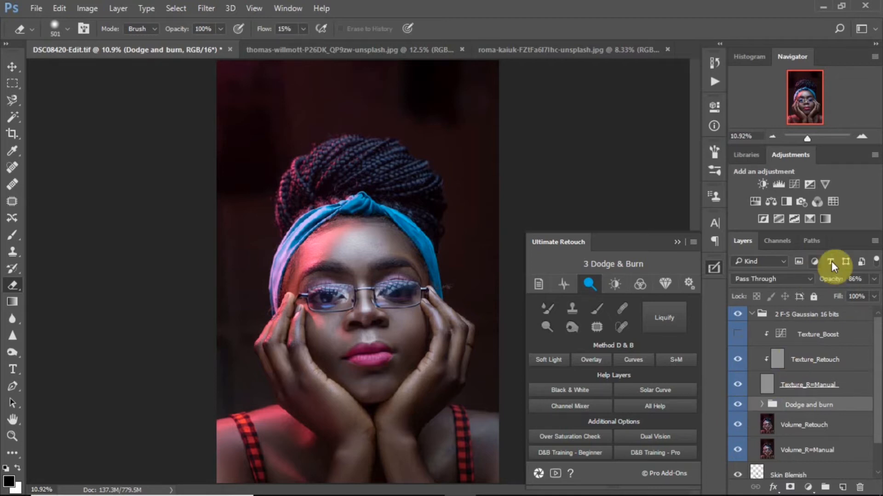
# - Set the Dodge and burn group's opacity to 77% and compare the portrait with and without the group
pyautogui.moveTo(833, 281); pyautogui.dragTo(827, 280)
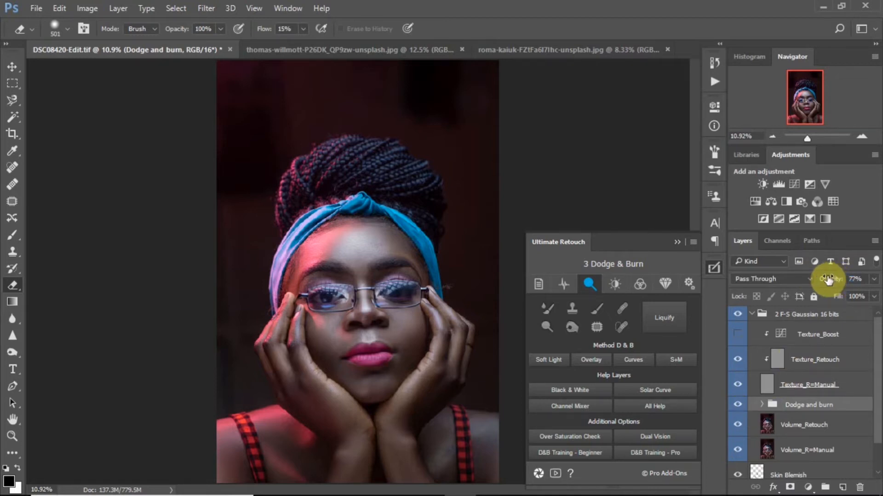
pyautogui.click(738, 406)
pyautogui.click(738, 407)
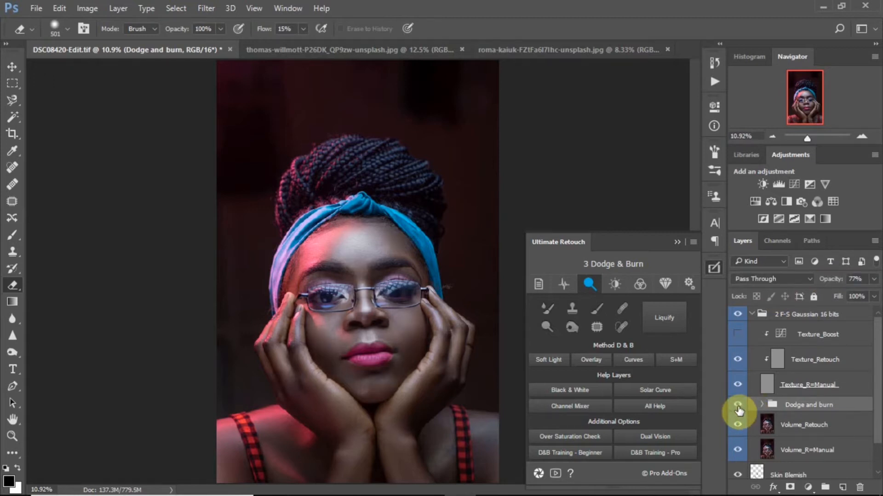
# - Examine the portrait repeatedly with and without the Dodge and burn group to judge the effect
pyautogui.click(737, 407)
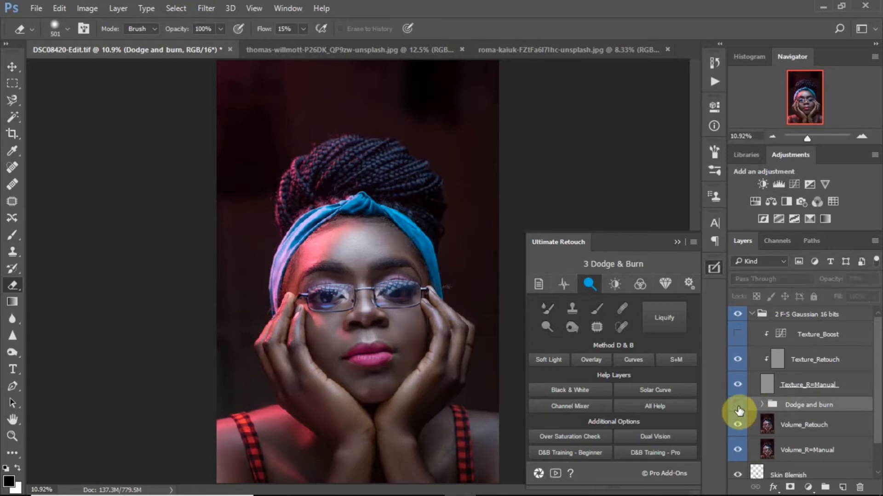
pyautogui.click(738, 407)
pyautogui.click(738, 407)
pyautogui.click(738, 408)
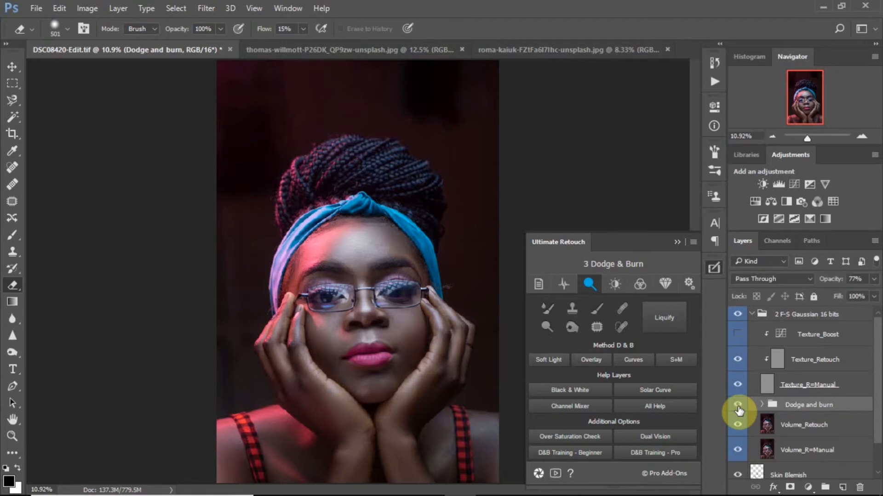
pyautogui.click(738, 407)
pyautogui.click(739, 407)
pyautogui.click(739, 408)
pyautogui.click(738, 408)
# - Burn the area between the nose and upper lip on the D&B Overlay layer, using the Shadows range at 4% exposure
pyautogui.click(762, 405)
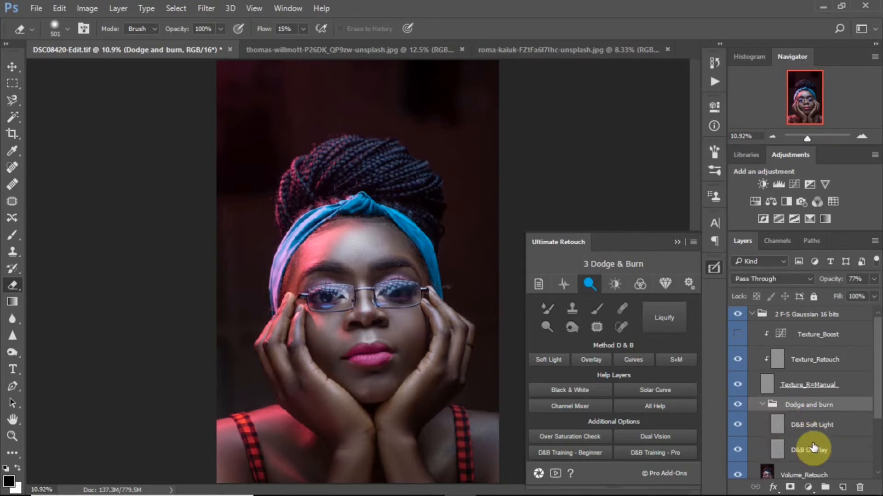
pyautogui.click(813, 448)
pyautogui.click(571, 326)
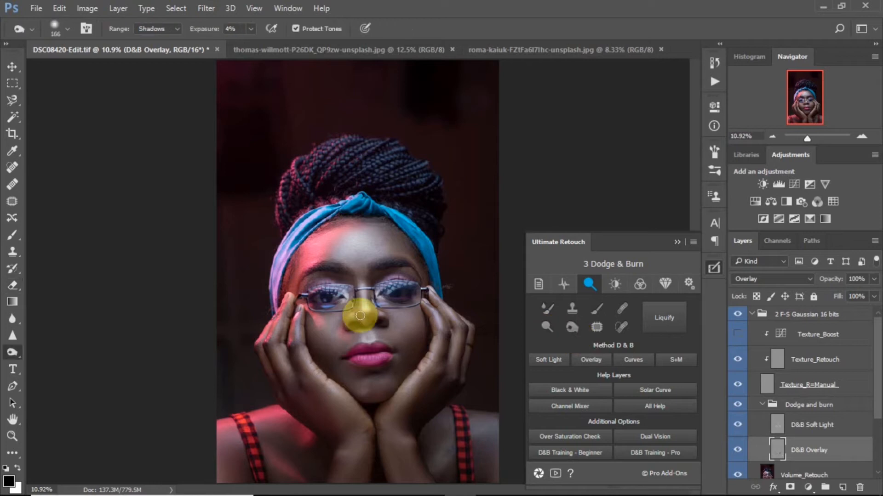
pyautogui.hotkey('ctrl', '+')
pyautogui.hotkey('ctrl', '+')
pyautogui.hotkey('ctrl', '+')
pyautogui.hotkey('ctrl', '+')
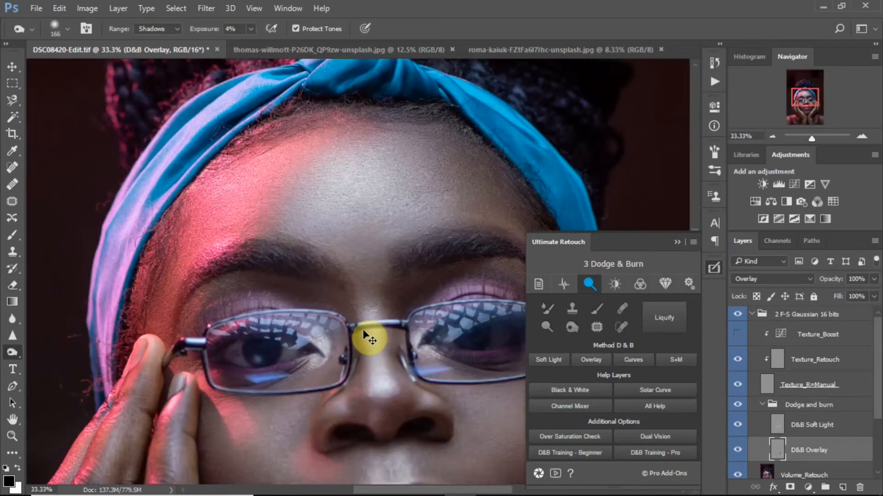
pyautogui.moveTo(804, 97); pyautogui.dragTo(803, 108)
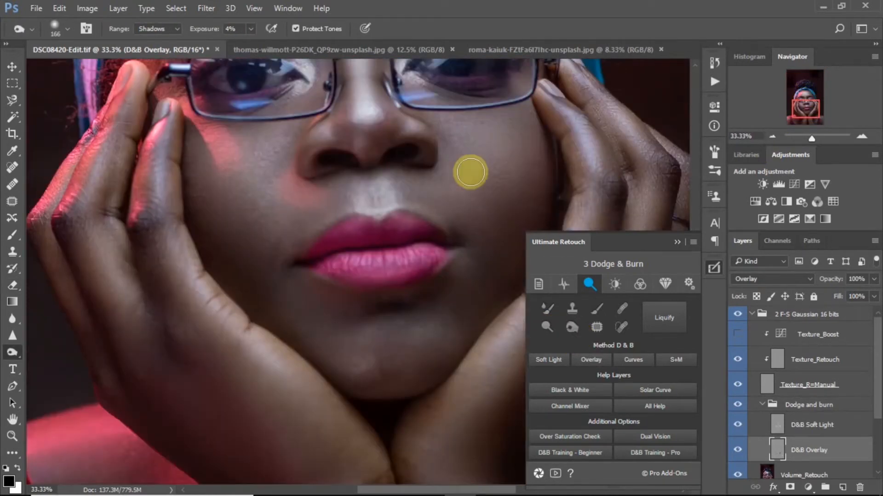
pyautogui.moveTo(377, 198)
pyautogui.mouseDown()
pyautogui.moveTo(366, 199)
pyautogui.moveTo(373, 179)
pyautogui.moveTo(373, 207)
pyautogui.moveTo(432, 209)
pyautogui.moveTo(375, 184)
pyautogui.moveTo(382, 206)
pyautogui.mouseUp()
# - Dodge highlights along the upper lip edge on D&B Overlay and around the mouth and chin on D&B Soft Light, at 4% exposure
pyautogui.click(547, 327)
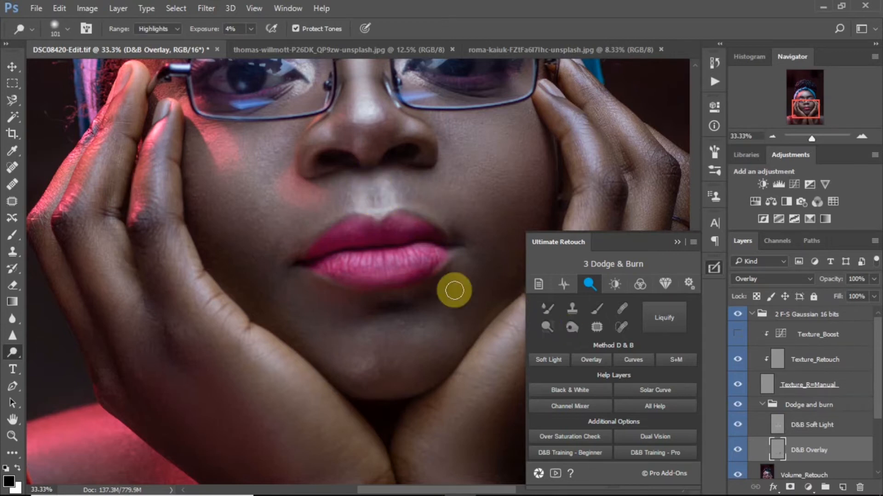
pyautogui.moveTo(404, 211); pyautogui.dragTo(353, 212)
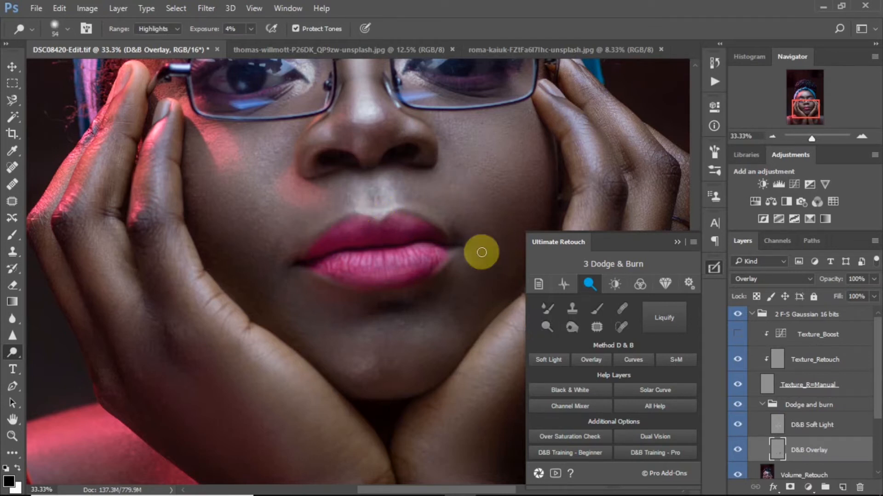
pyautogui.click(827, 432)
pyautogui.moveTo(415, 203)
pyautogui.mouseDown()
pyautogui.moveTo(394, 209)
pyautogui.moveTo(437, 220)
pyautogui.moveTo(372, 208)
pyautogui.moveTo(310, 233)
pyautogui.moveTo(307, 244)
pyautogui.moveTo(339, 217)
pyautogui.moveTo(388, 221)
pyautogui.moveTo(392, 211)
pyautogui.moveTo(321, 282)
pyautogui.moveTo(351, 286)
pyautogui.moveTo(374, 270)
pyautogui.moveTo(447, 259)
pyautogui.moveTo(429, 270)
pyautogui.moveTo(325, 278)
pyautogui.moveTo(329, 271)
pyautogui.moveTo(354, 290)
pyautogui.mouseUp()
pyautogui.moveTo(371, 345); pyautogui.dragTo(379, 350)
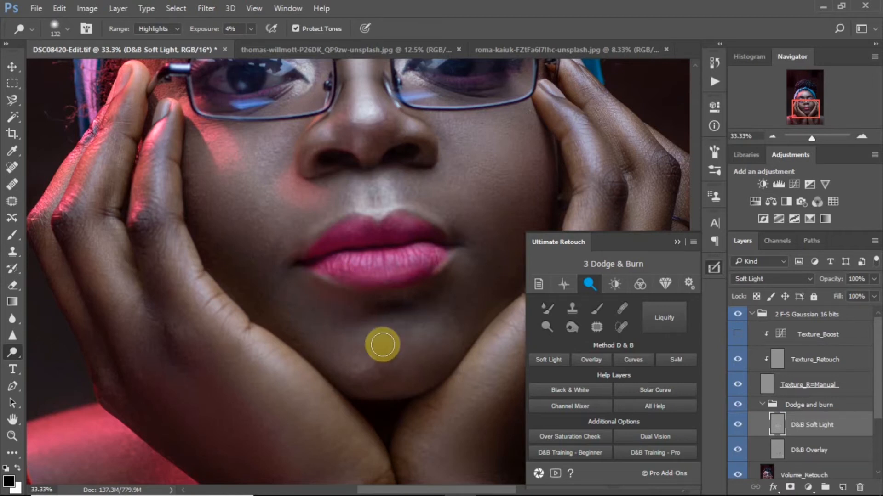
# - View the whole portrait and check it with and without the refined Dodge and burn group
pyautogui.hotkey('ctrl', '0')
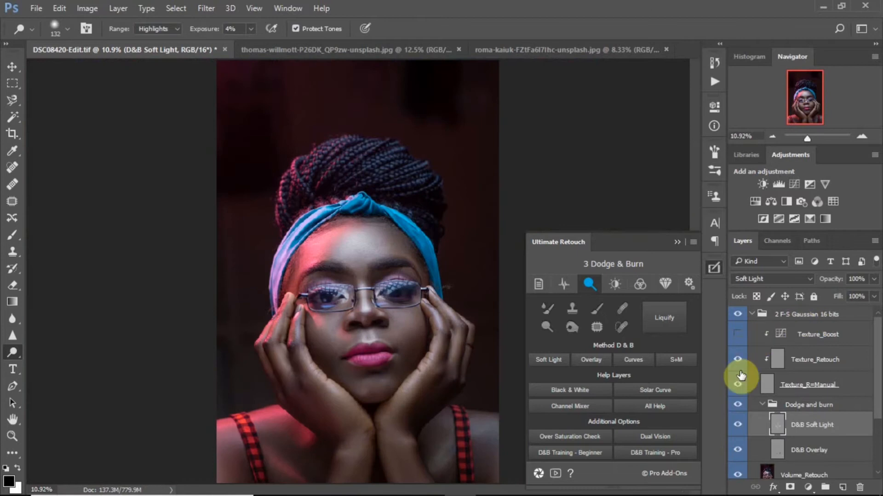
pyautogui.click(738, 406)
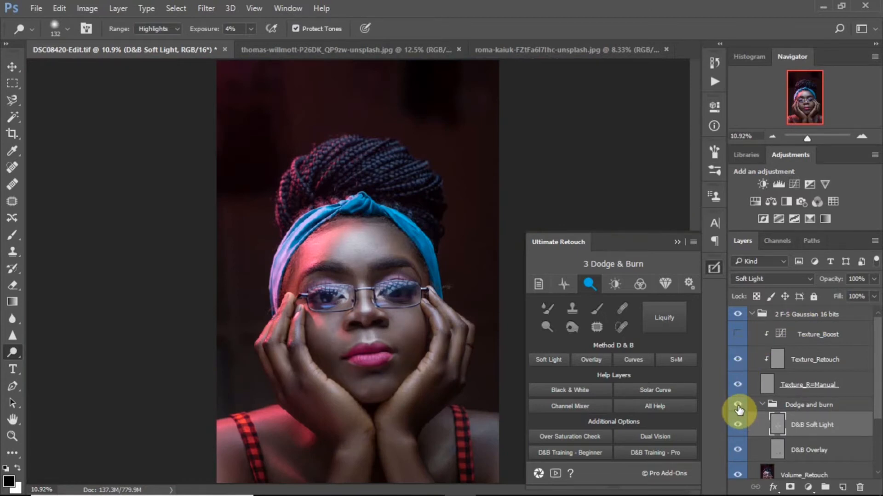
pyautogui.click(754, 408)
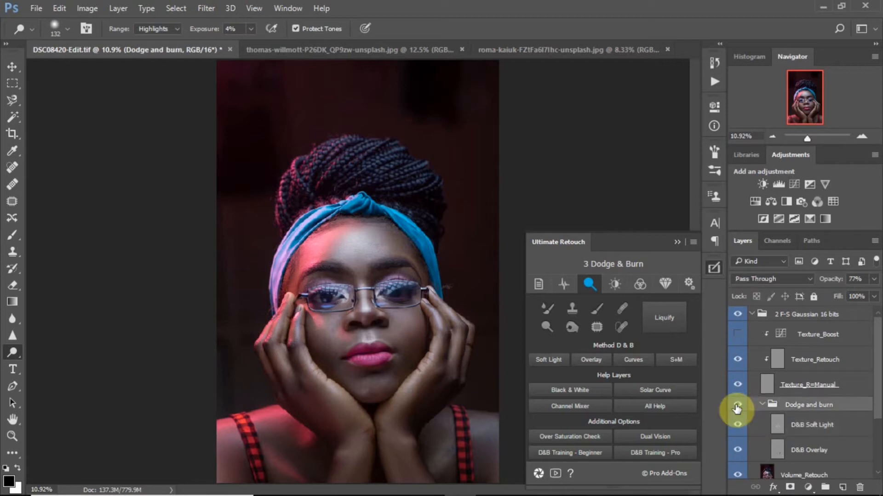
# - Collapse the layer groups, duplicate the 2 F-S Gaussian 16 bits group and merge the copy into a single layer
pyautogui.click(762, 405)
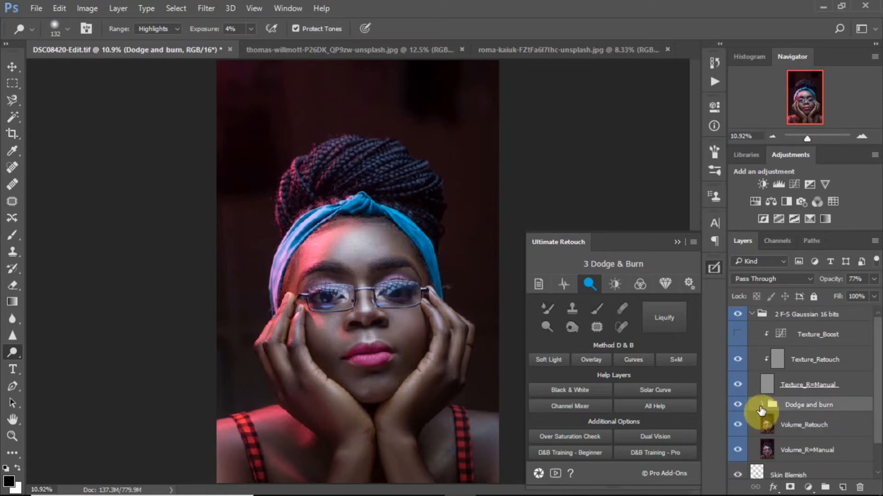
pyautogui.click(754, 318)
pyautogui.click(752, 315)
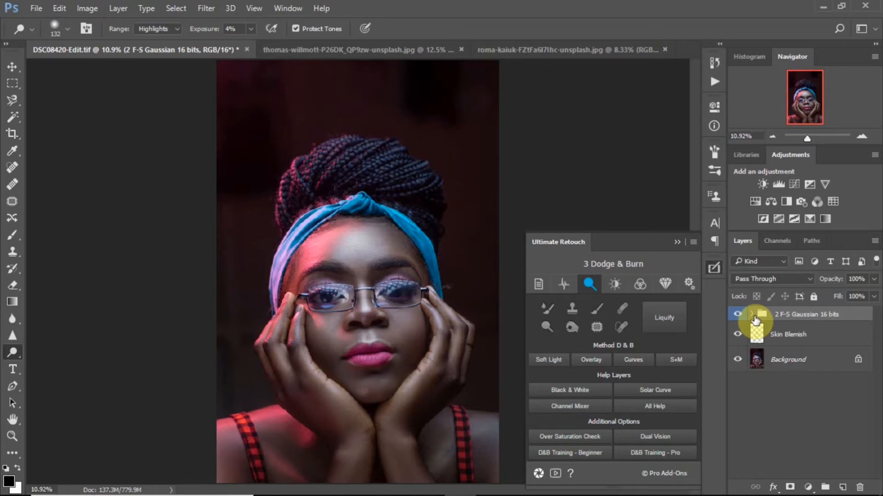
pyautogui.hotkey('ctrl', 'j')
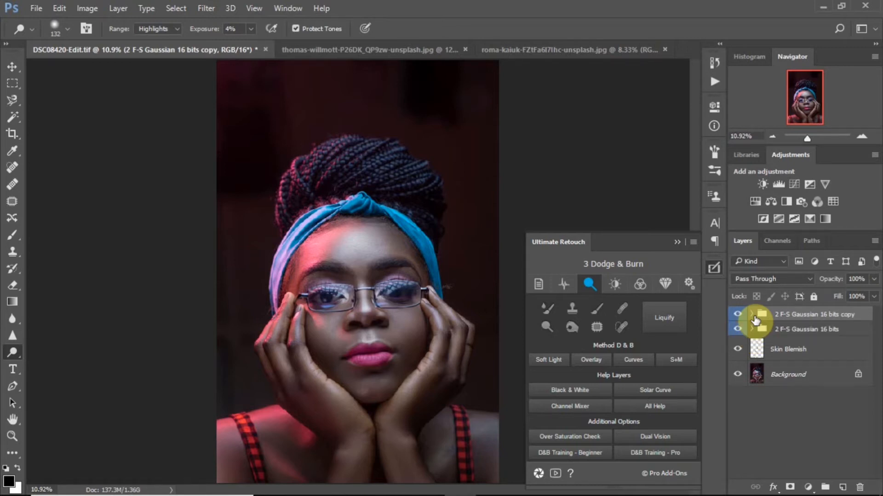
pyautogui.moveTo(755, 320); pyautogui.dragTo(762, 321)
pyautogui.hotkey('ctrl', 'e')
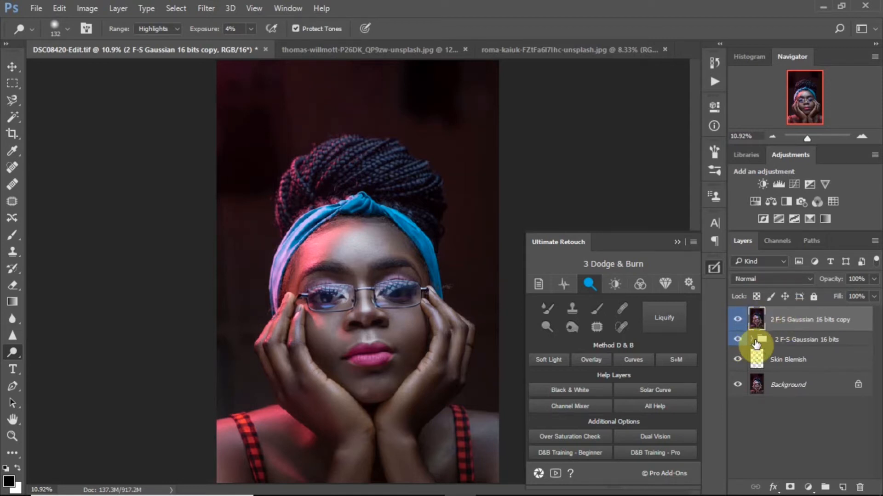
# - Compare the portrait with the merged 2 F-S Gaussian 16 bits copy layer shown and hidden
pyautogui.click(781, 343)
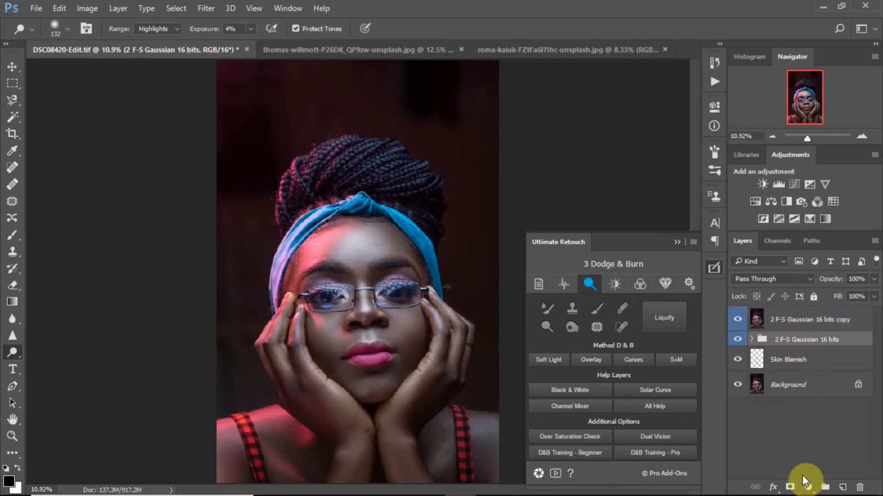
pyautogui.click(790, 314)
pyautogui.click(737, 320)
pyautogui.click(737, 321)
pyautogui.click(737, 320)
pyautogui.click(737, 320)
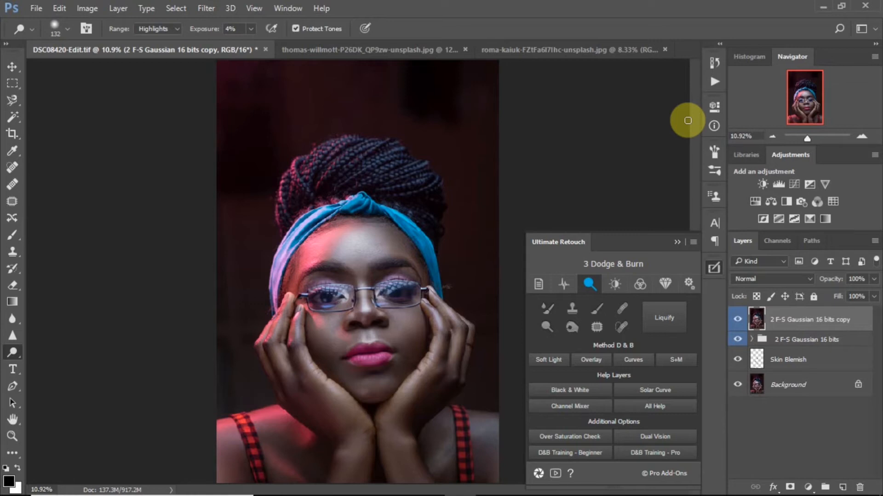
# - Review the open bokeh lights image and the blue tower bokeh image alongside the portrait document
pyautogui.click(305, 50)
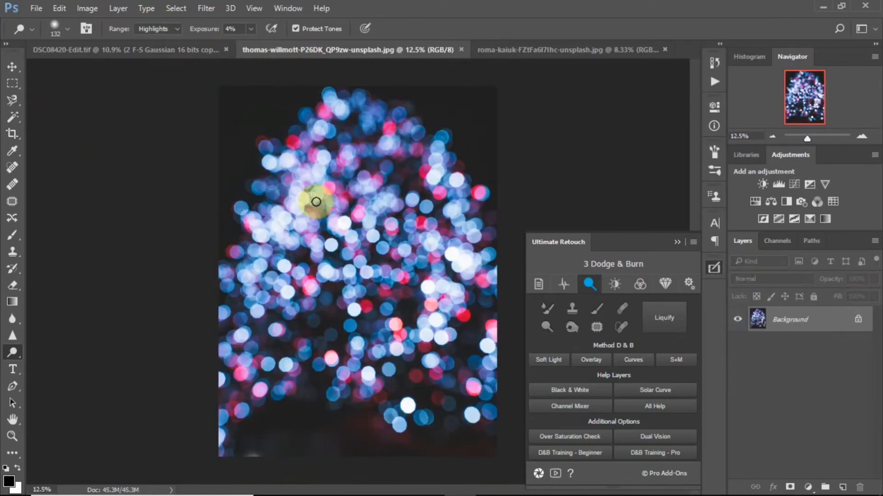
pyautogui.click(561, 46)
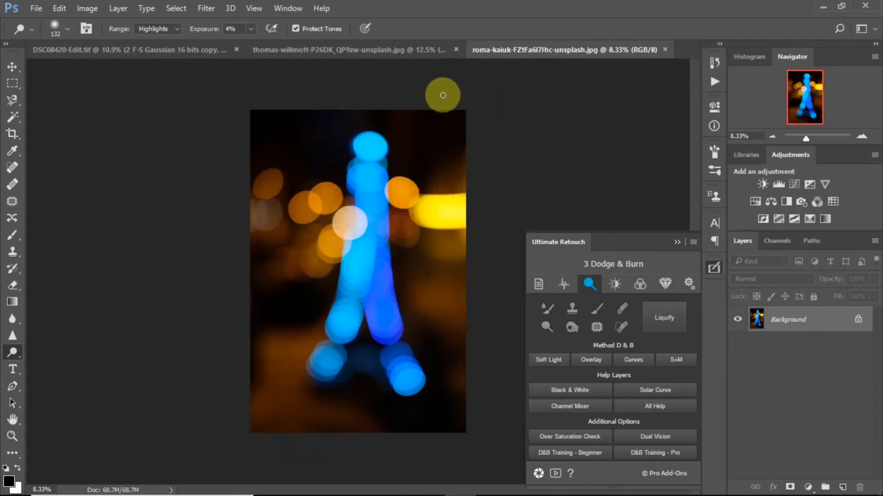
pyautogui.click(406, 49)
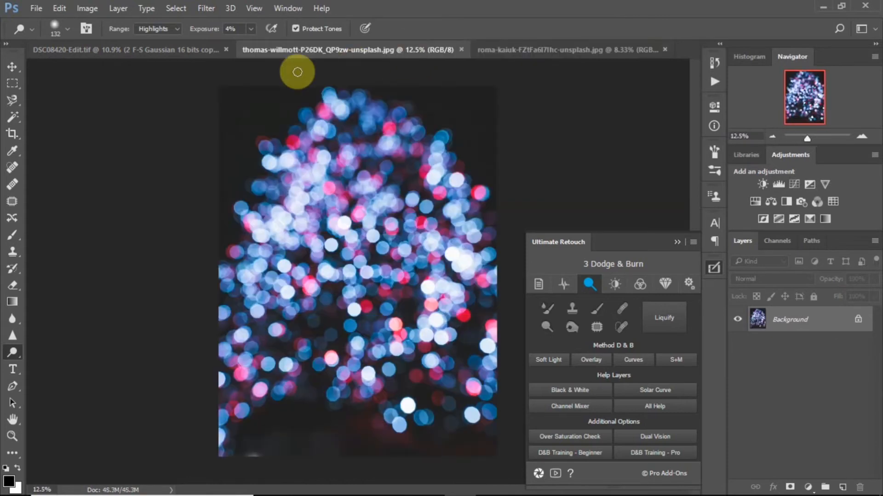
pyautogui.click(184, 49)
pyautogui.click(308, 50)
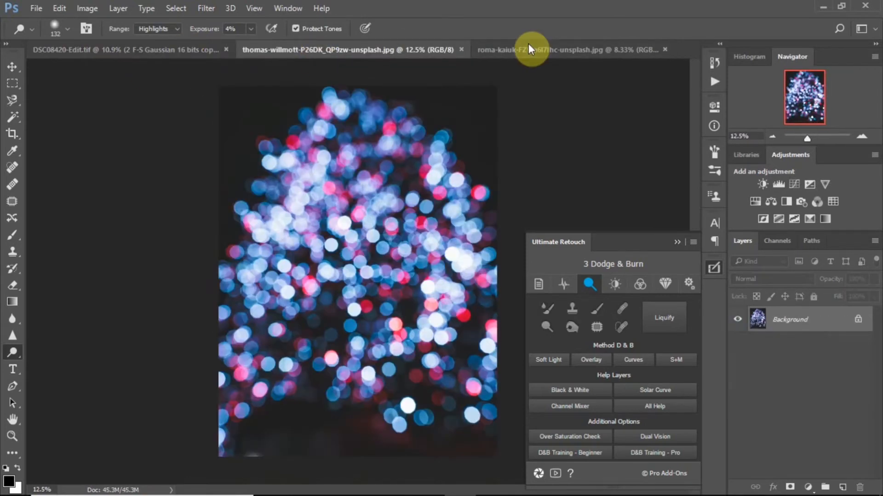
pyautogui.click(528, 49)
pyautogui.click(376, 49)
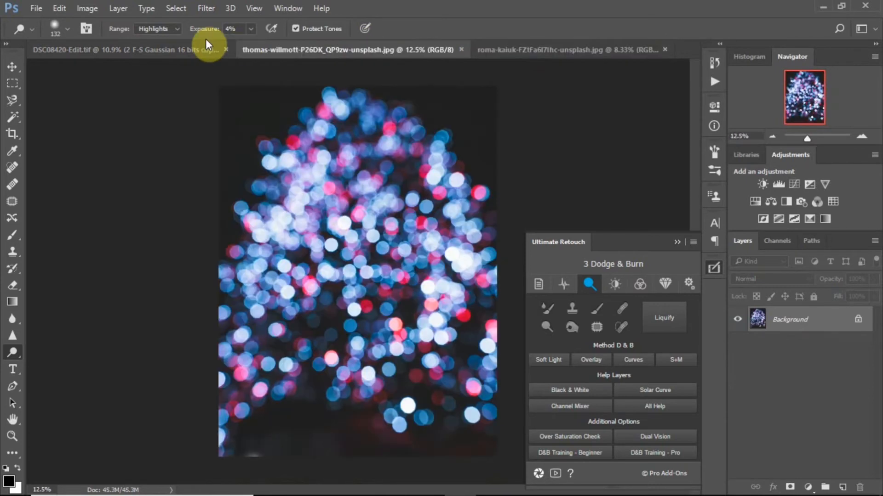
pyautogui.click(178, 46)
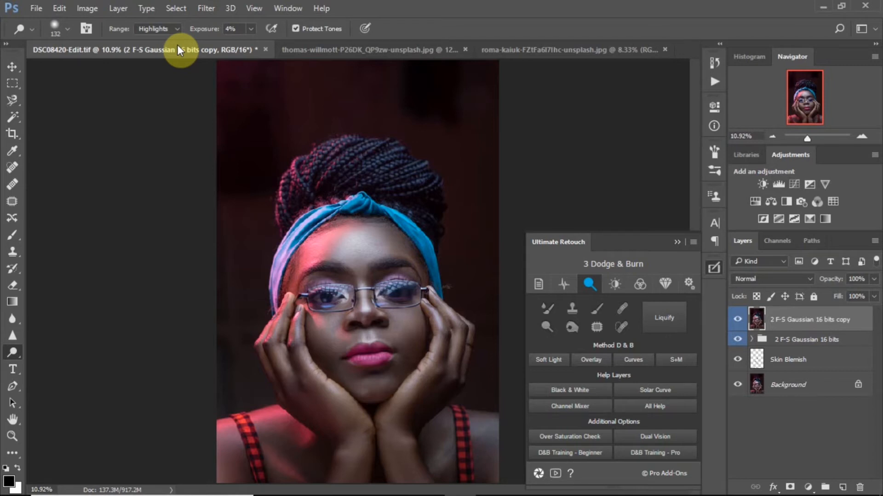
# - Bring the blue and pink bokeh lights image into the portrait document as a new layer, accepting the different bit depth
pyautogui.click(298, 47)
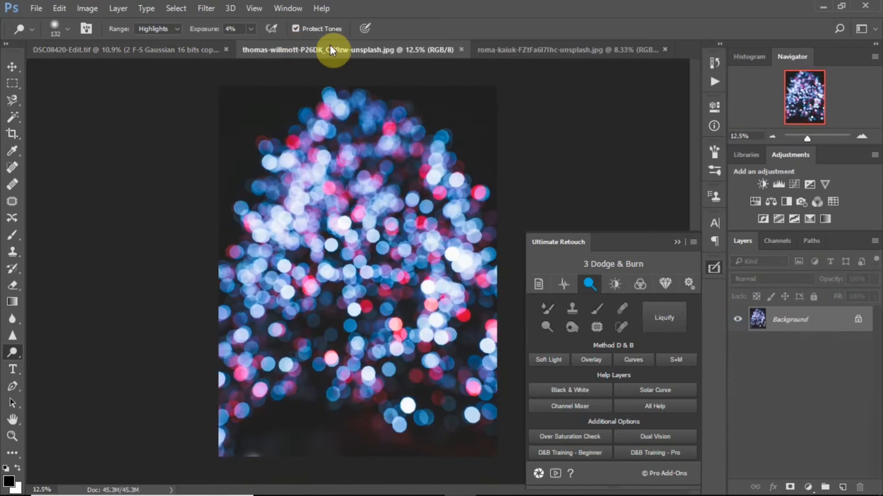
pyautogui.click(10, 69)
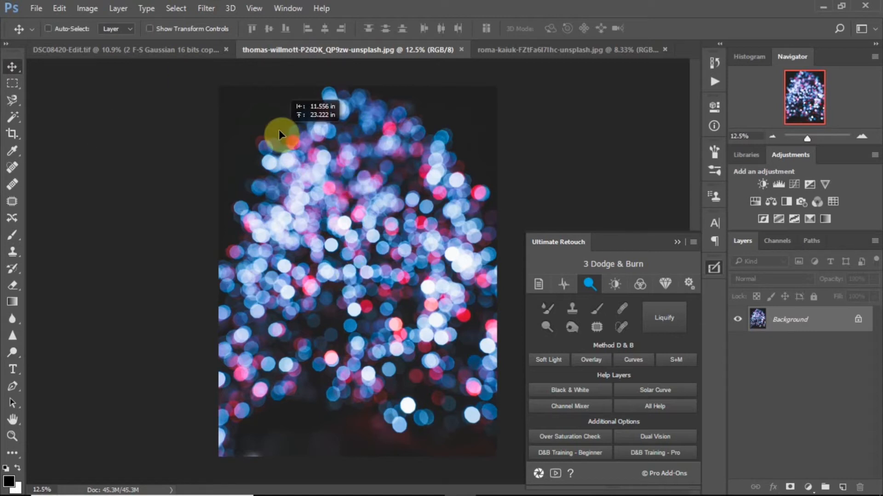
pyautogui.click(183, 52)
pyautogui.moveTo(345, 179); pyautogui.dragTo(345, 178)
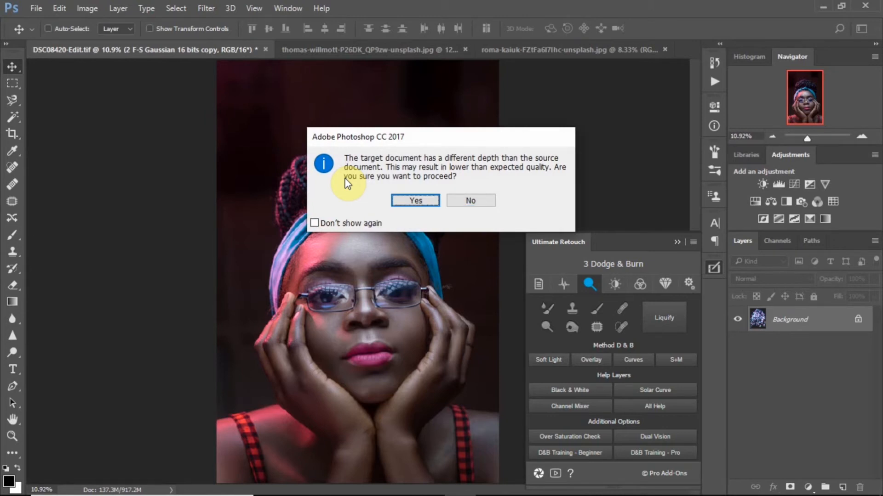
pyautogui.press('Return')
pyautogui.click(513, 235)
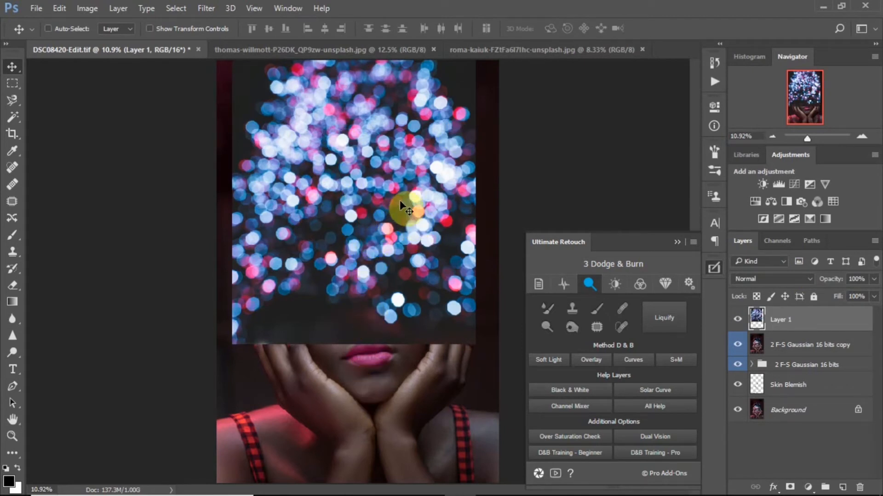
# - Reposition the bokeh layer over the portrait and scale it up to about 130% so it spans the canvas width
pyautogui.moveTo(399, 200); pyautogui.dragTo(402, 293)
pyautogui.hotkey('ctrl', 't')
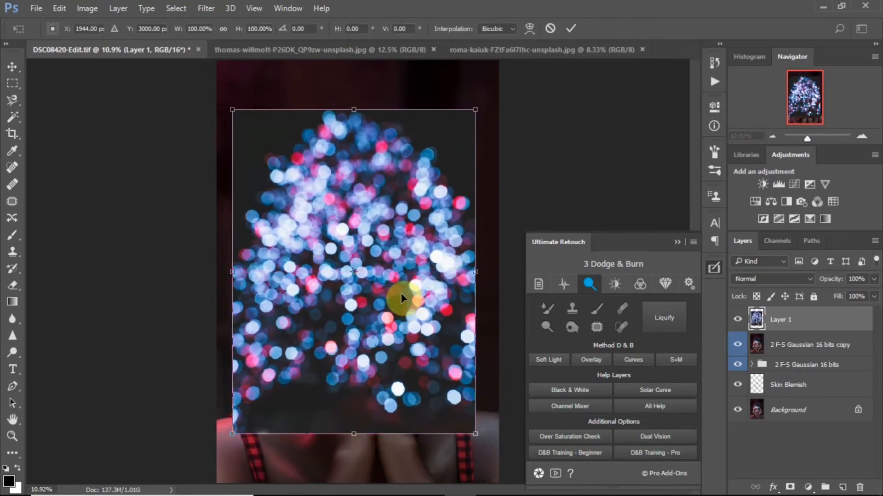
pyautogui.moveTo(476, 111); pyautogui.dragTo(520, 62)
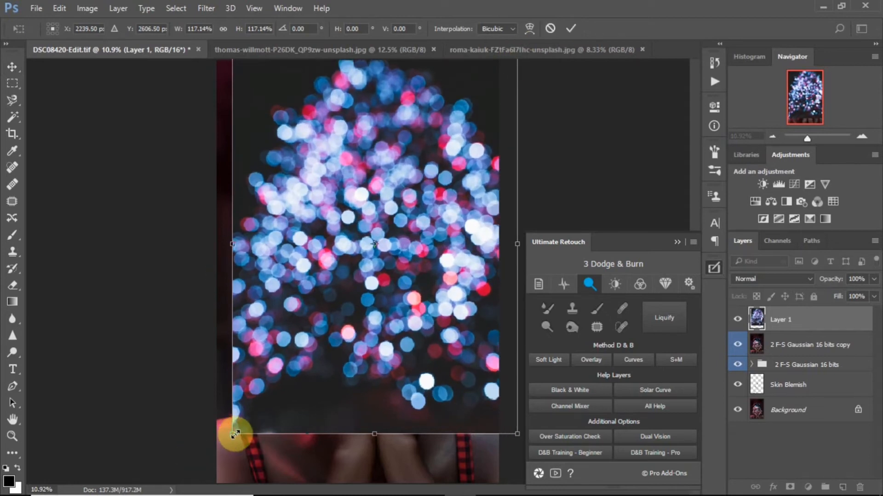
pyautogui.moveTo(233, 432); pyautogui.dragTo(202, 473)
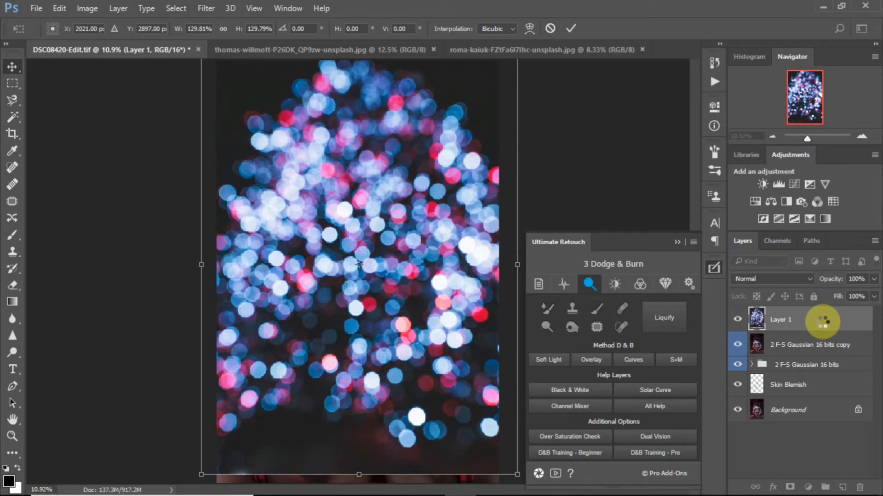
# - Move the bokeh layer directly beneath the merged portrait copy, keeping it outside the 2 F-S Gaussian 16 bits group
pyautogui.moveTo(811, 326); pyautogui.dragTo(807, 363)
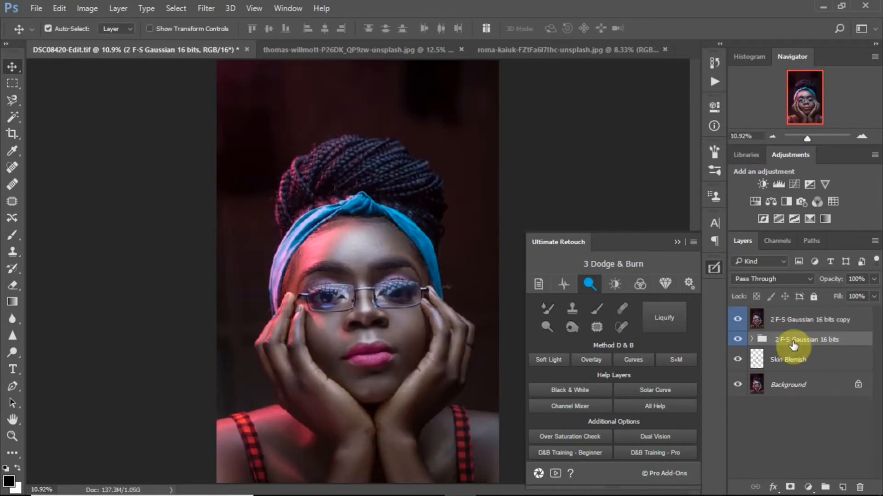
pyautogui.hotkey('ctrl', 'z')
pyautogui.moveTo(788, 317); pyautogui.dragTo(796, 355)
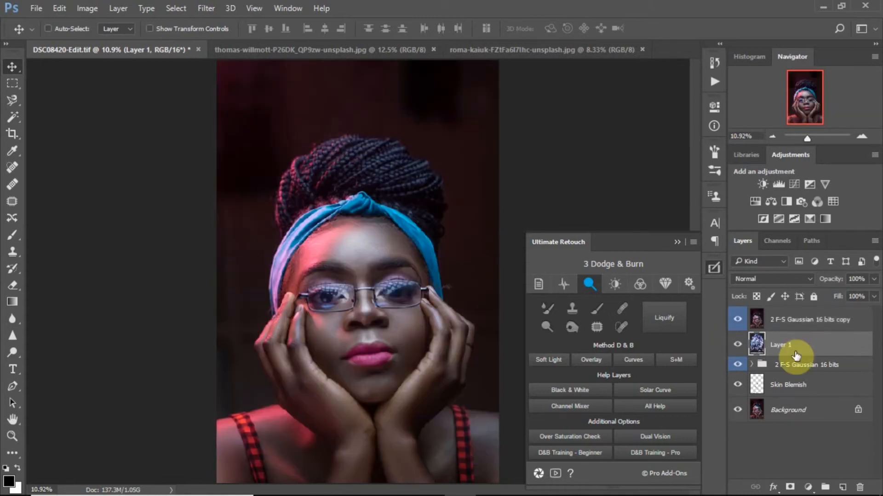
# - Add a white layer mask to the merged 2 F-S Gaussian 16 bits copy layer and switch to the Brush tool
pyautogui.click(783, 325)
pyautogui.click(790, 487)
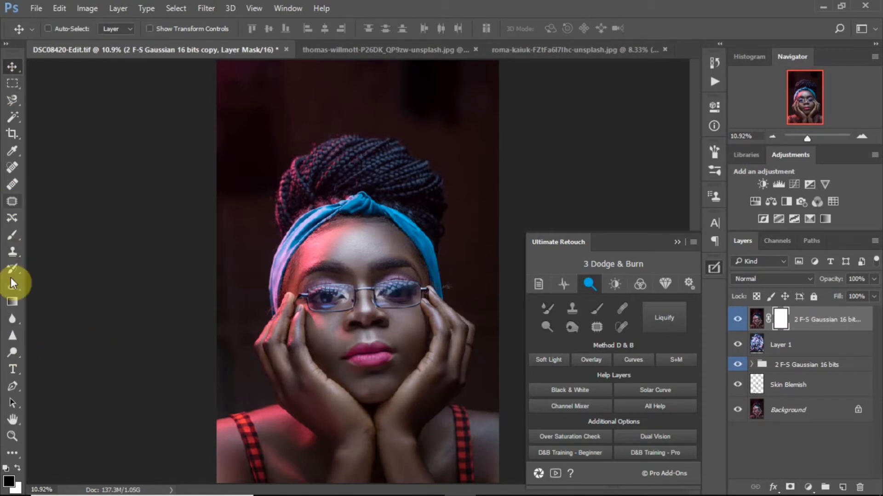
pyautogui.click(13, 241)
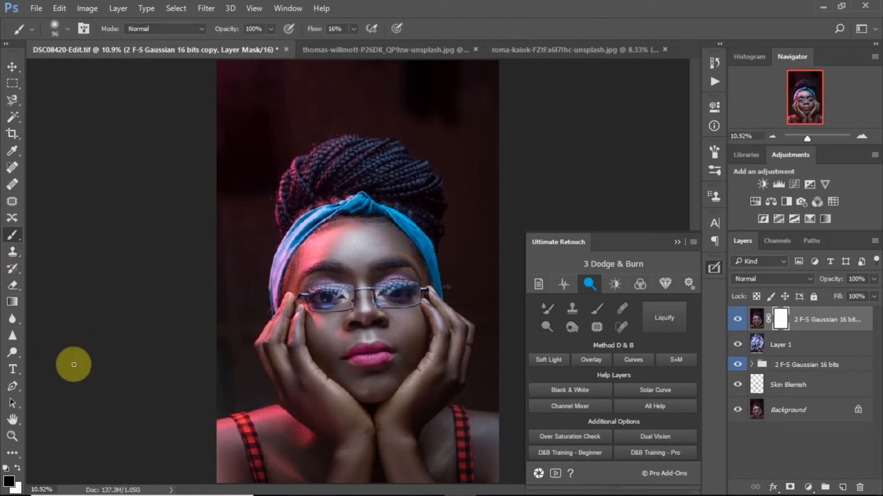
# - Paint black on the portrait layer's mask around the hair, face and hands with a soft brush to reveal the bokeh lights background
pyautogui.moveTo(269, 279); pyautogui.dragTo(299, 283)
pyautogui.moveTo(242, 241)
pyautogui.mouseDown()
pyautogui.moveTo(220, 153)
pyautogui.moveTo(248, 81)
pyautogui.moveTo(244, 139)
pyautogui.moveTo(259, 133)
pyautogui.moveTo(250, 102)
pyautogui.moveTo(282, 72)
pyautogui.moveTo(306, 89)
pyautogui.moveTo(275, 99)
pyautogui.moveTo(281, 110)
pyautogui.moveTo(296, 105)
pyautogui.moveTo(284, 111)
pyautogui.moveTo(367, 72)
pyautogui.moveTo(306, 88)
pyautogui.moveTo(406, 75)
pyautogui.moveTo(480, 91)
pyautogui.moveTo(499, 79)
pyautogui.moveTo(439, 92)
pyautogui.moveTo(470, 110)
pyautogui.moveTo(444, 101)
pyautogui.moveTo(428, 110)
pyautogui.moveTo(451, 134)
pyautogui.moveTo(435, 124)
pyautogui.moveTo(497, 142)
pyautogui.moveTo(500, 154)
pyautogui.moveTo(469, 134)
pyautogui.moveTo(490, 187)
pyautogui.moveTo(494, 258)
pyautogui.moveTo(494, 231)
pyautogui.mouseUp()
pyautogui.rightClick(490, 232)
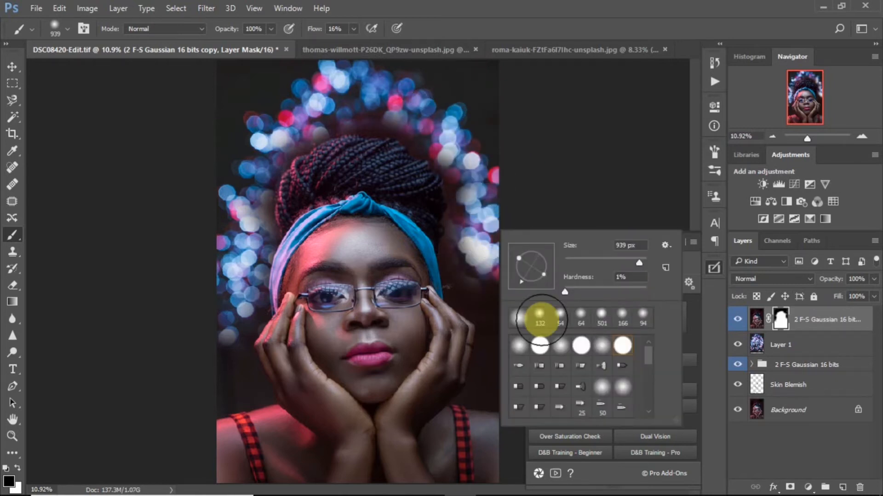
pyautogui.click(480, 214)
pyautogui.moveTo(479, 231)
pyautogui.mouseDown()
pyautogui.moveTo(468, 229)
pyautogui.moveTo(464, 275)
pyautogui.moveTo(507, 336)
pyautogui.mouseUp()
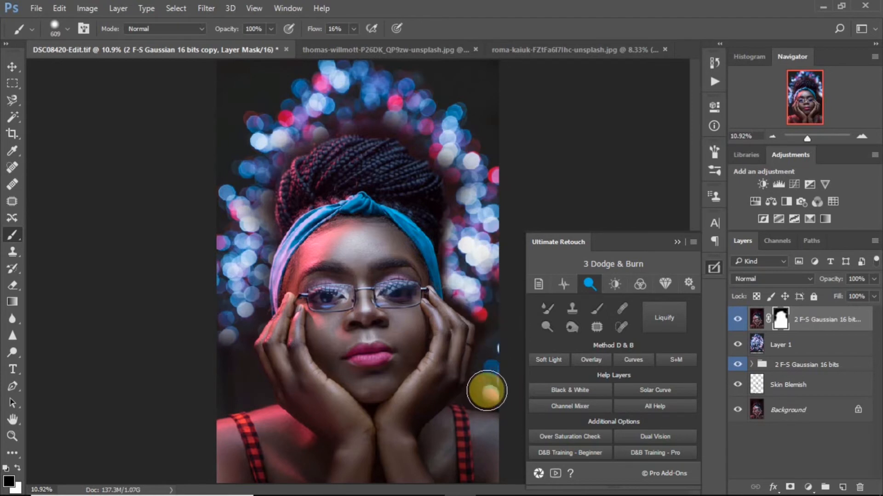
pyautogui.moveTo(222, 370)
pyautogui.mouseDown()
pyautogui.moveTo(236, 380)
pyautogui.moveTo(219, 335)
pyautogui.moveTo(224, 244)
pyautogui.mouseUp()
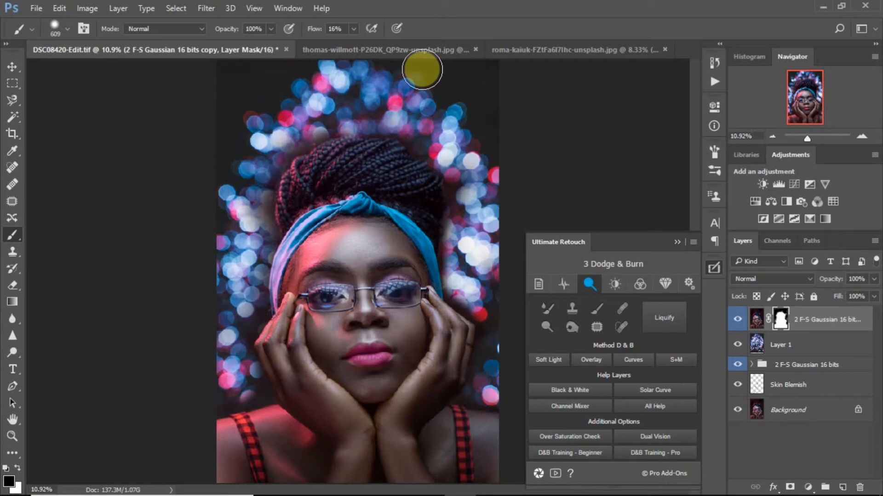
# - Copy the blue and orange bokeh image from the roma-kaiuk document into the portrait directly above Layer 1, accepting the color profile conversion
pyautogui.click(842, 349)
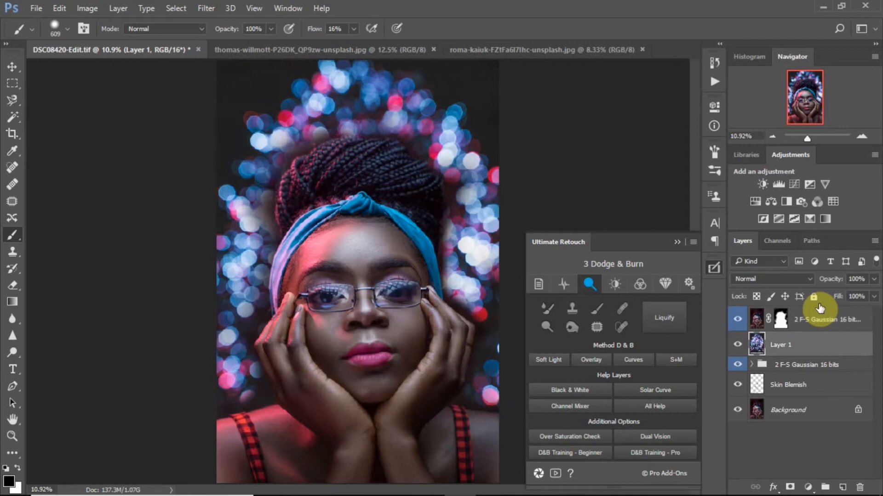
pyautogui.moveTo(834, 283); pyautogui.dragTo(853, 282)
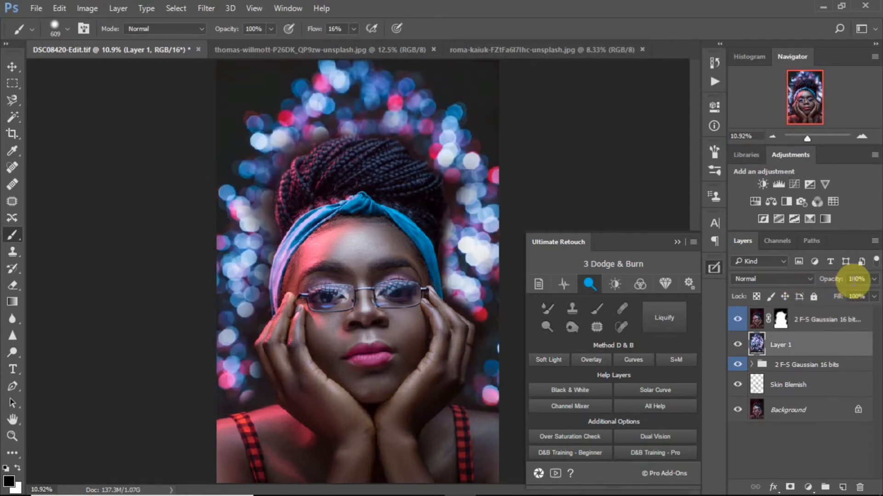
pyautogui.click(512, 48)
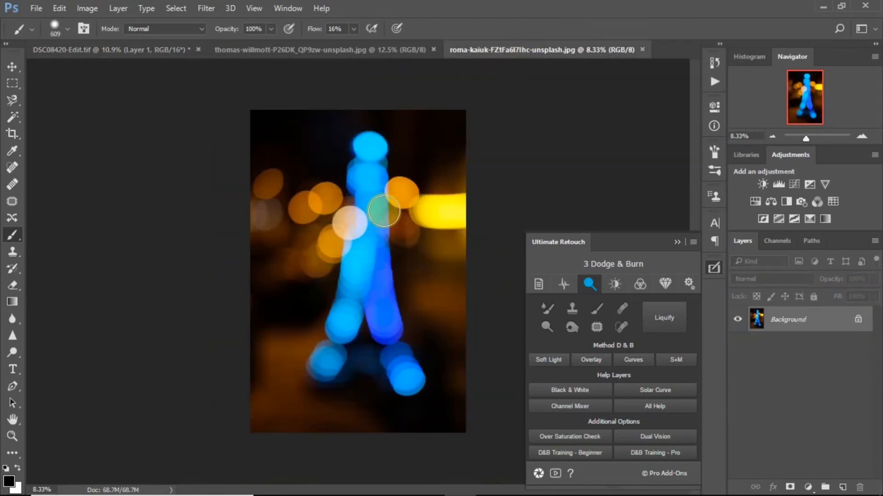
pyautogui.press('v')
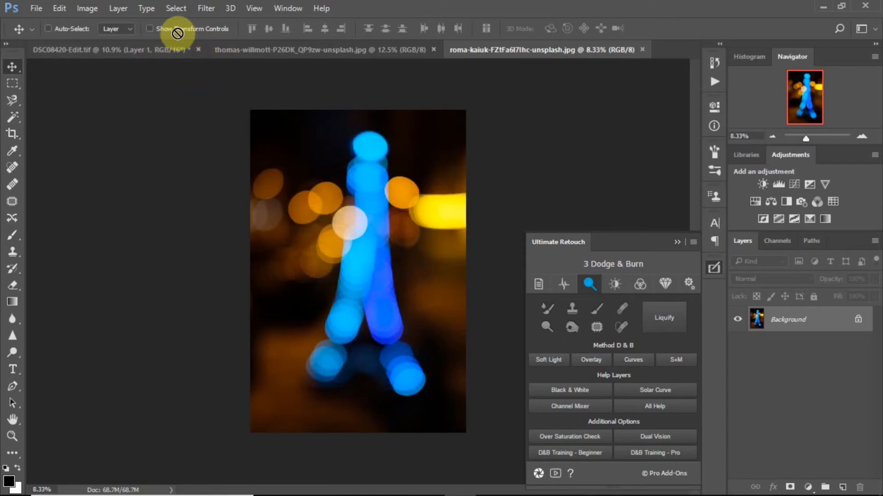
pyautogui.click(171, 48)
pyautogui.moveTo(339, 218); pyautogui.dragTo(365, 213)
pyautogui.click(416, 201)
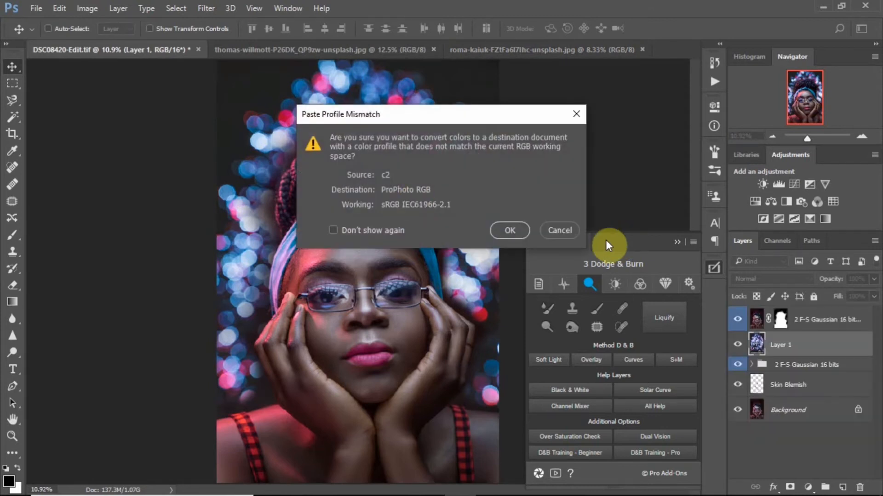
pyautogui.click(517, 232)
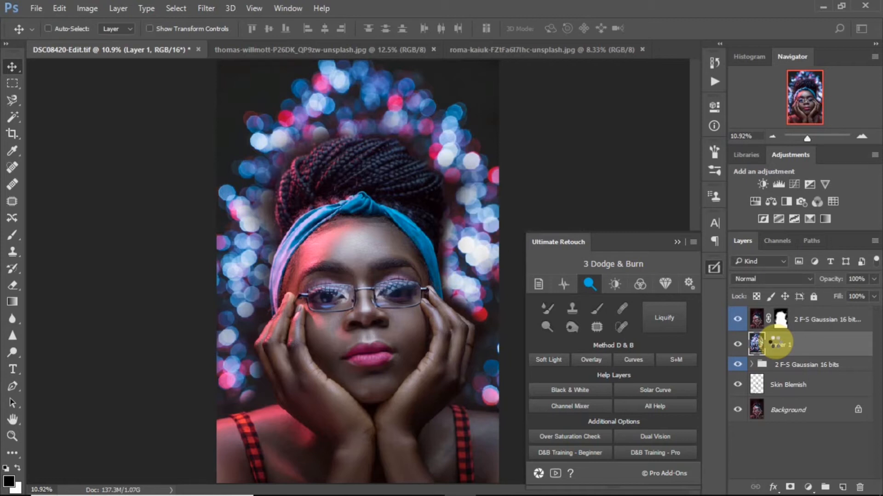
pyautogui.hotkey('ctrl', 'v')
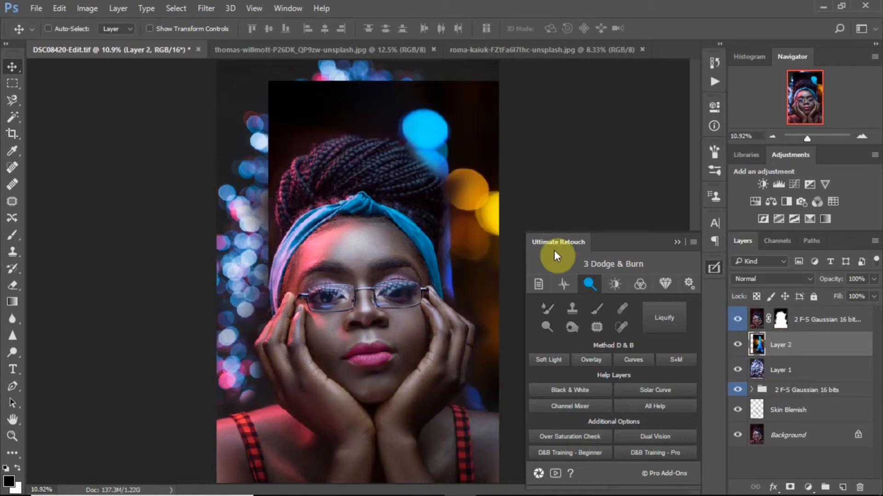
# - Align Layer 2 with the canvas width and shift it upward so the blue lights sit above the hair
pyautogui.moveTo(416, 140); pyautogui.dragTo(384, 131)
pyautogui.hotkey('ctrl', 't')
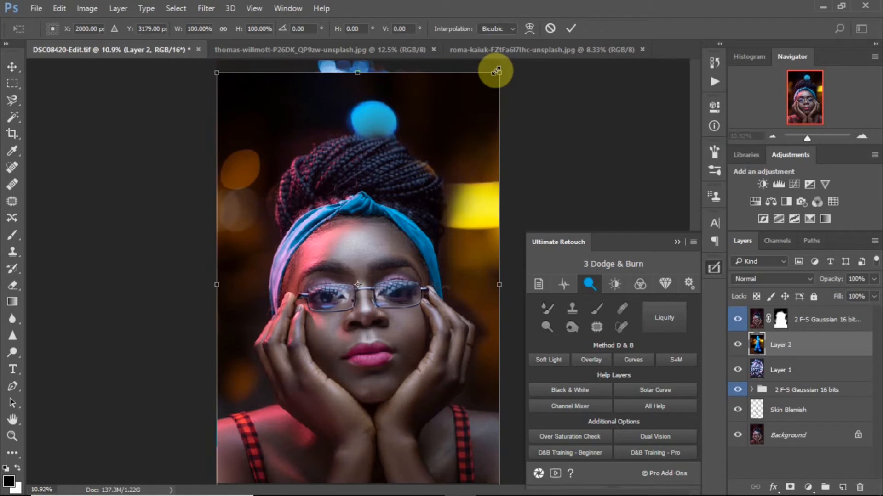
pyautogui.press('Return')
pyautogui.moveTo(477, 84); pyautogui.dragTo(464, 98)
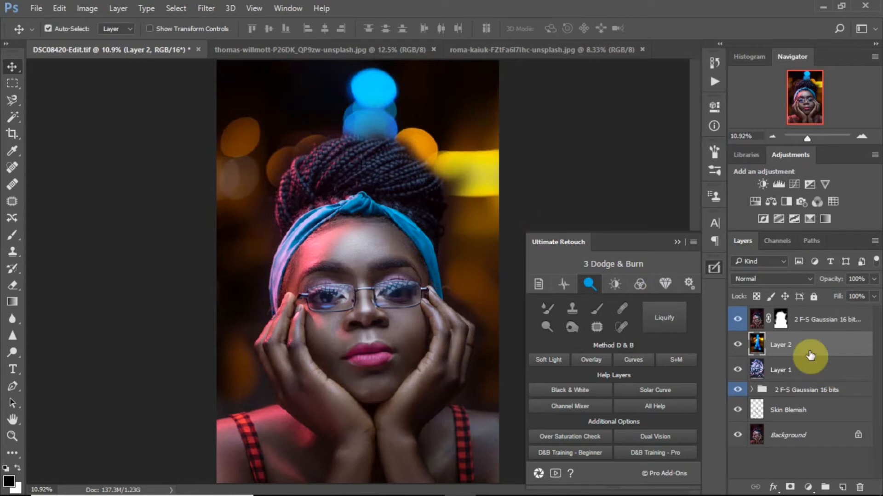
pyautogui.hotkey('ctrl', 'u')
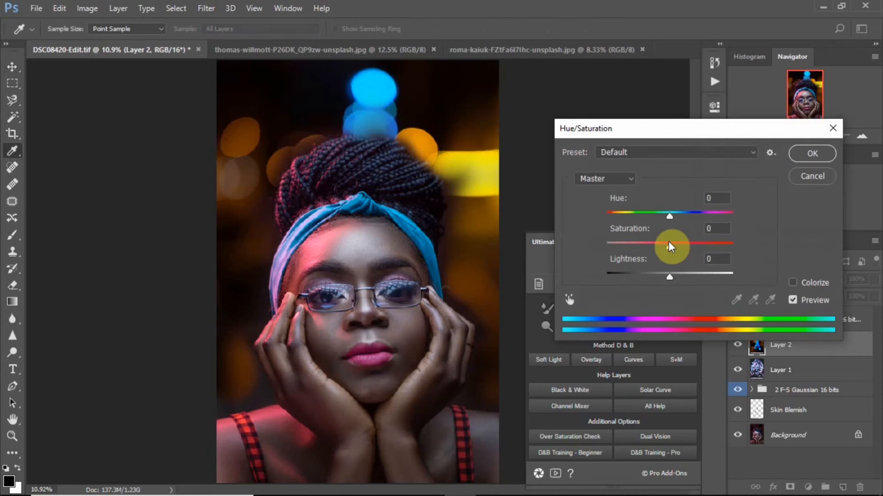
pyautogui.moveTo(669, 217); pyautogui.dragTo(655, 218)
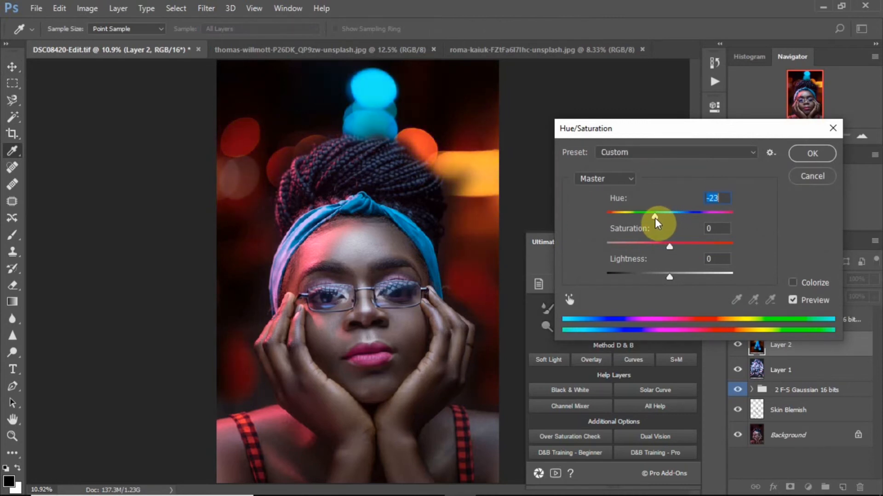
pyautogui.moveTo(655, 218); pyautogui.dragTo(651, 217)
pyautogui.click(621, 180)
pyautogui.click(623, 200)
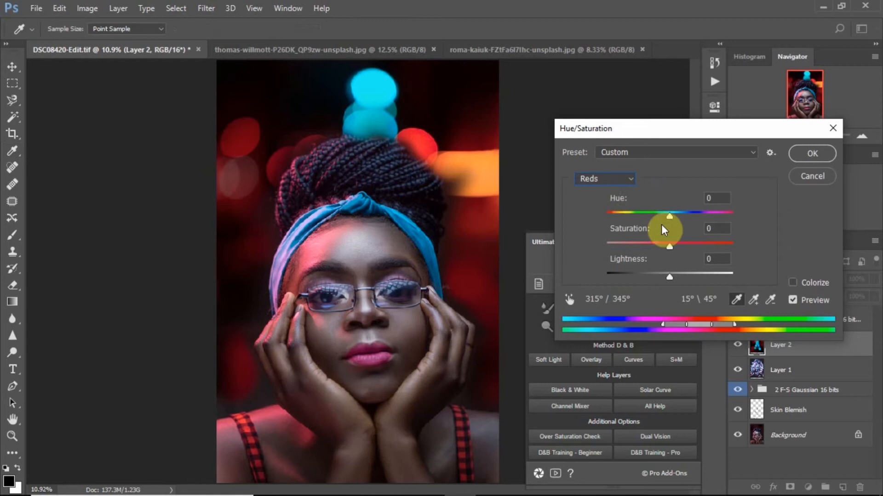
pyautogui.moveTo(669, 214); pyautogui.dragTo(645, 216)
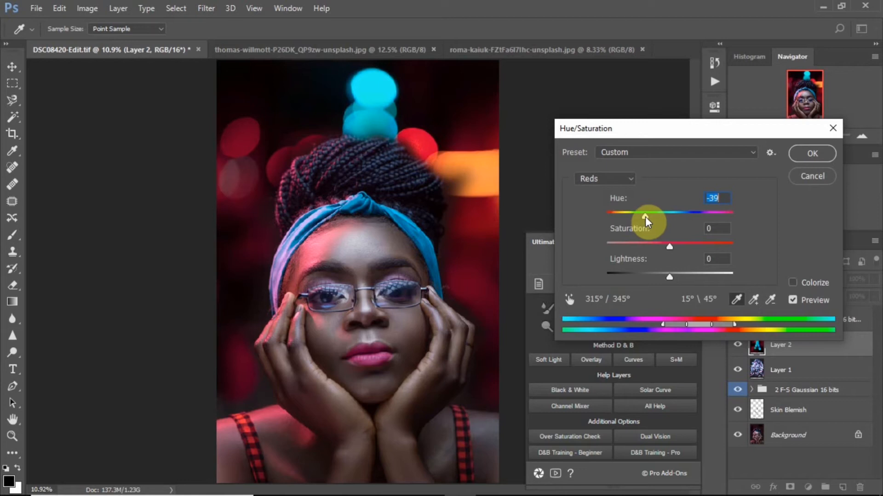
pyautogui.moveTo(645, 217); pyautogui.dragTo(652, 216)
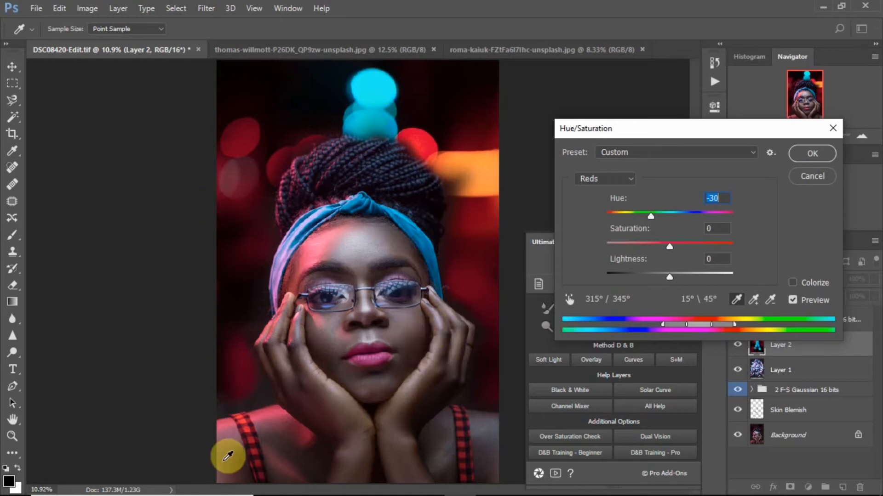
pyautogui.click(812, 157)
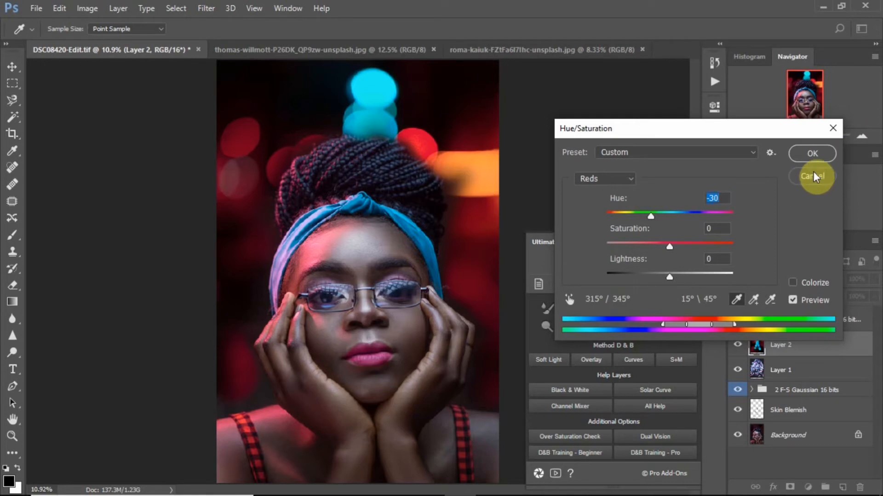
# - In Camera Raw, set the merged portrait layer's HSL hues to Magentas +71, Reds -12 and Purples +35
pyautogui.click(756, 319)
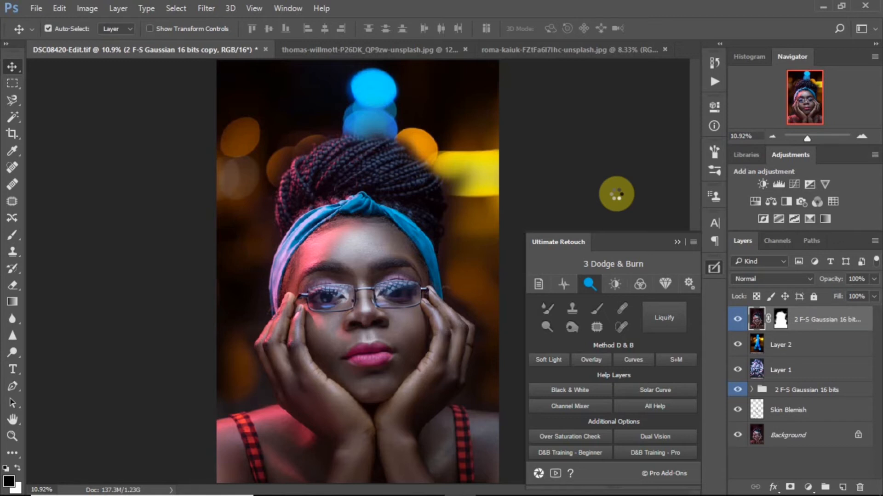
pyautogui.hotkey('ctrl', 'shift', 'a')
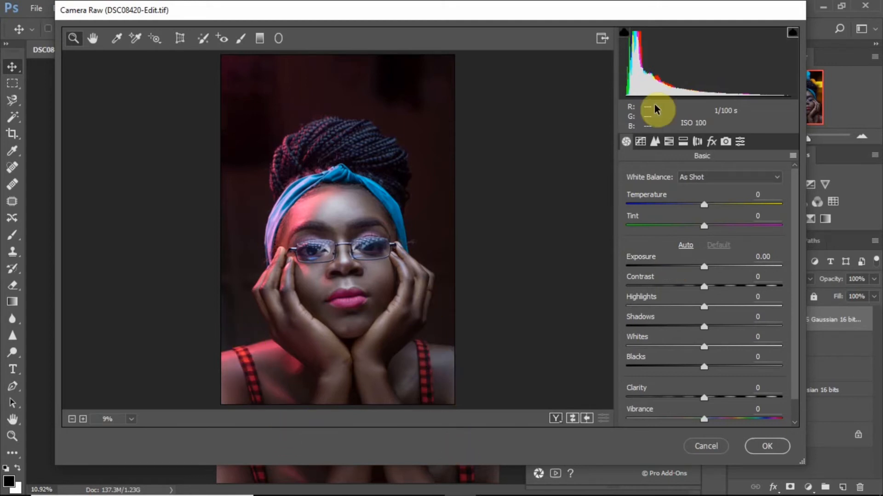
pyautogui.click(658, 141)
pyautogui.click(673, 142)
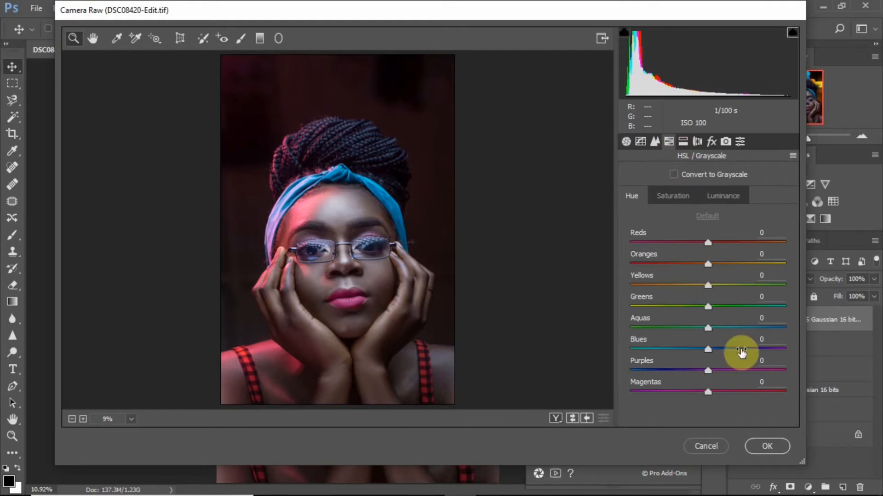
pyautogui.click(708, 394)
pyautogui.moveTo(709, 398); pyautogui.dragTo(765, 392)
pyautogui.click(707, 245)
pyautogui.moveTo(700, 244); pyautogui.dragTo(699, 244)
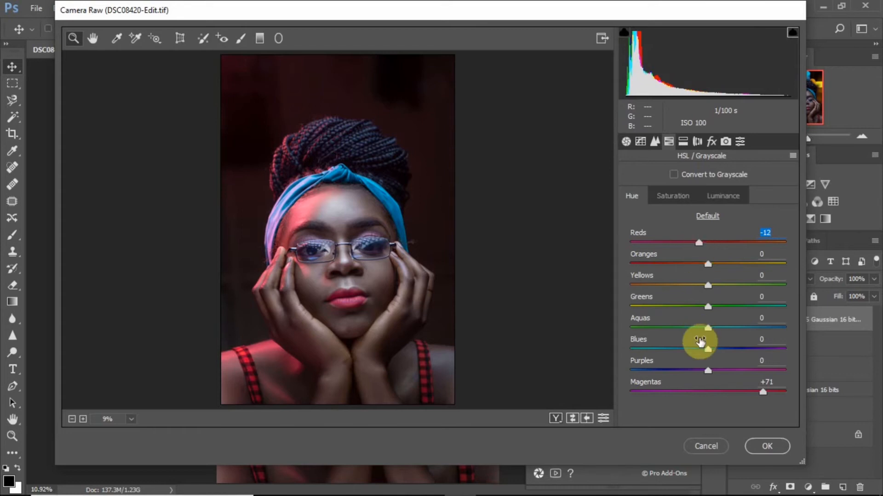
pyautogui.moveTo(709, 375); pyautogui.dragTo(734, 374)
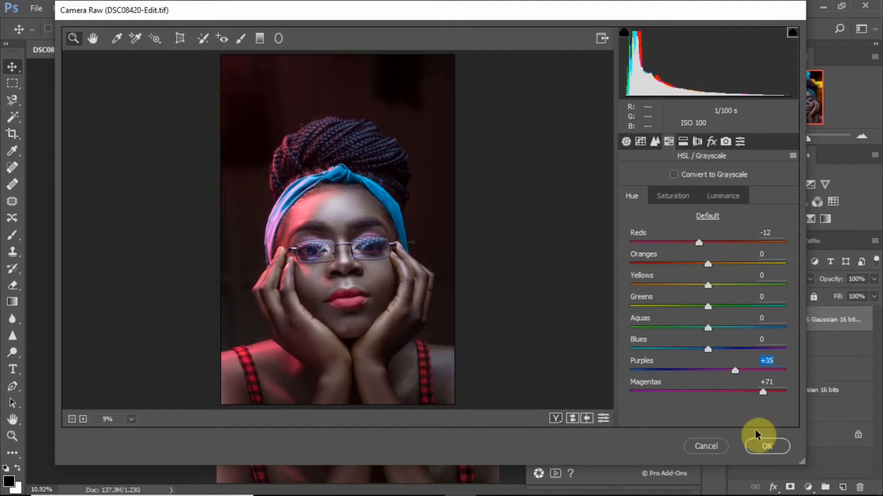
# - Set Shadows to +7, Clarity to +9, sharpening Amount to 18 and Radius to 1.4, and apply the Camera Raw adjustments
pyautogui.click(627, 141)
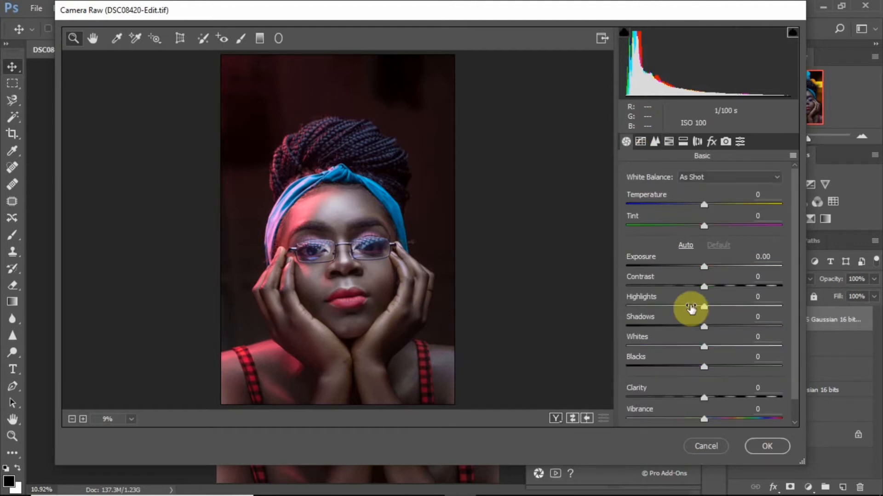
pyautogui.moveTo(708, 324); pyautogui.dragTo(710, 327)
pyautogui.moveTo(705, 396); pyautogui.dragTo(713, 396)
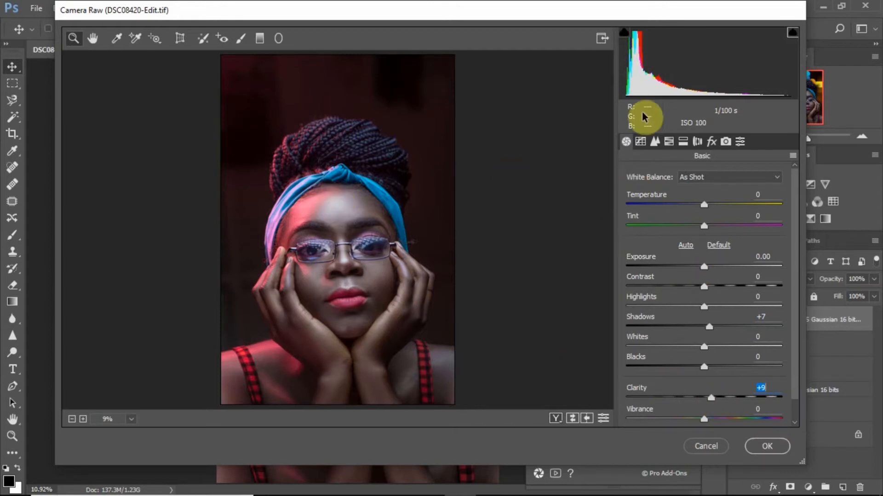
pyautogui.click(653, 142)
pyautogui.moveTo(641, 194); pyautogui.dragTo(680, 216)
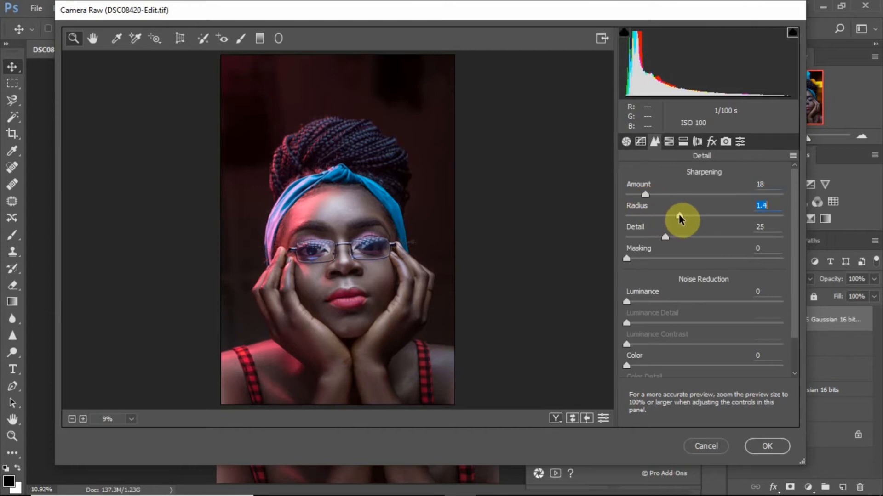
pyautogui.click(780, 450)
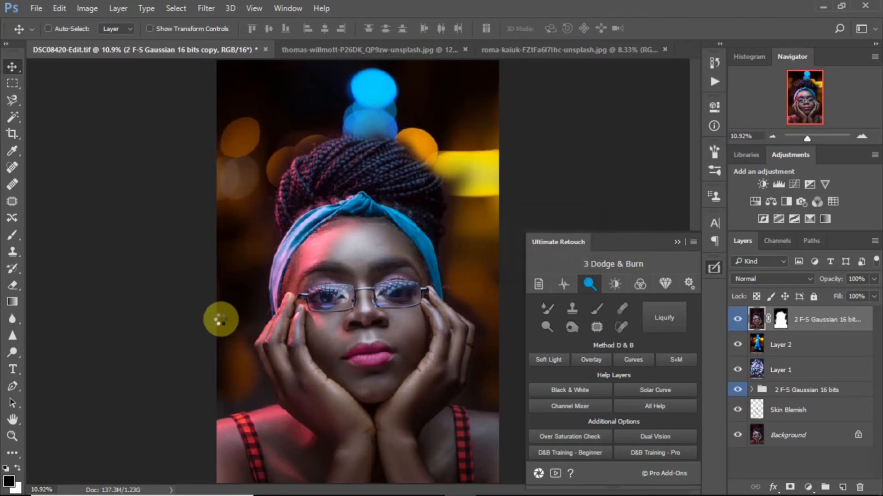
# - Start a Hue/Saturation adjustment on Layer 2 and set the Master hue to -21
pyautogui.click(785, 341)
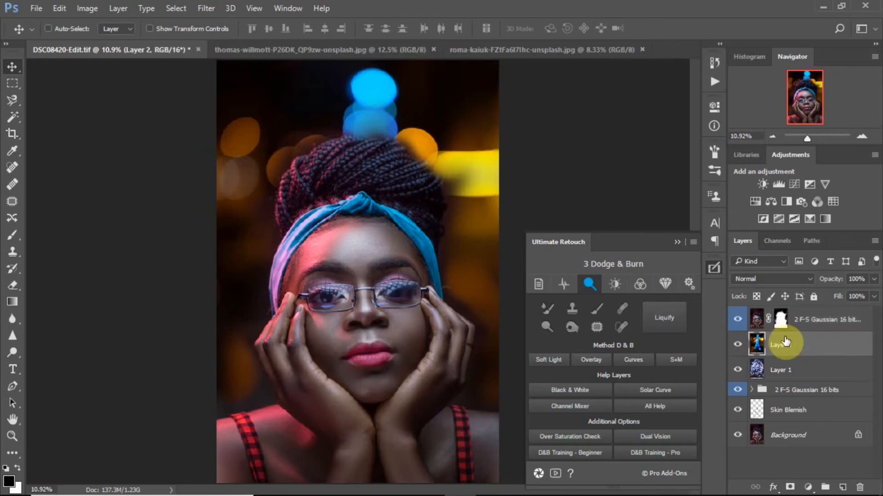
pyautogui.hotkey('ctrl', 'u')
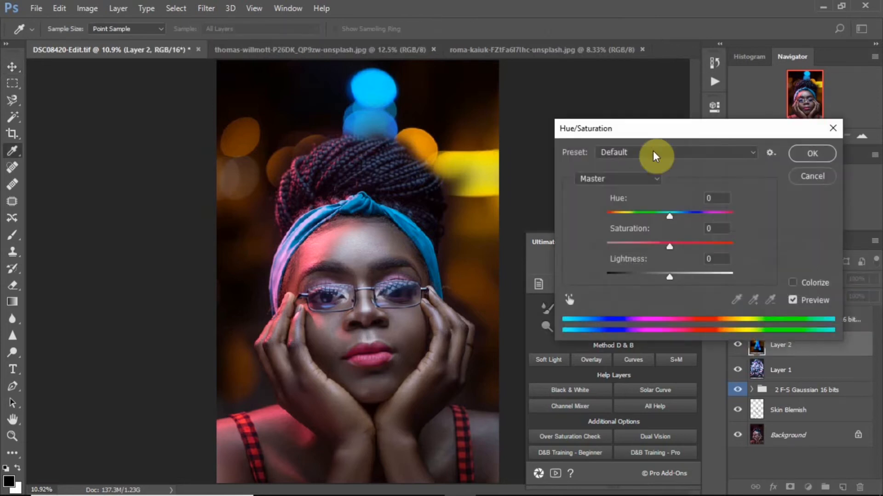
pyautogui.moveTo(671, 207); pyautogui.dragTo(654, 217)
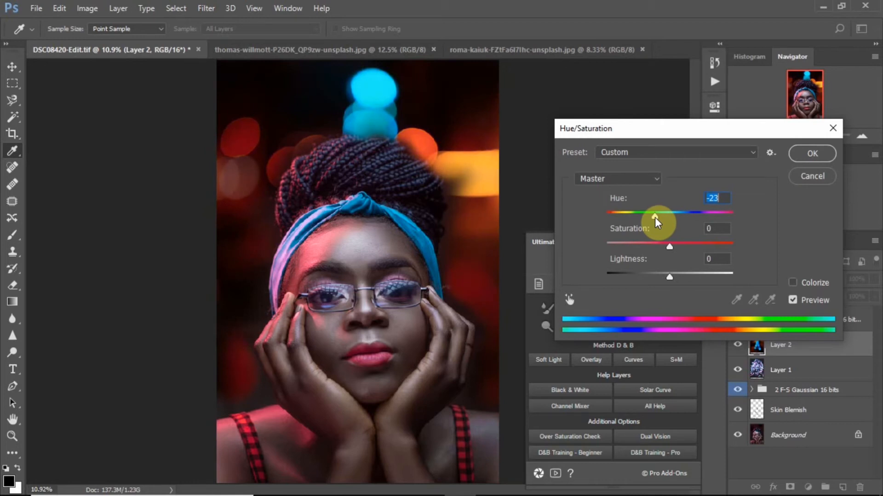
pyautogui.moveTo(655, 217); pyautogui.dragTo(656, 217)
pyautogui.moveTo(656, 217); pyautogui.dragTo(655, 217)
# - Set the Reds hue to -12 and the Reds saturation to -20 for Layer 2
pyautogui.click(633, 180)
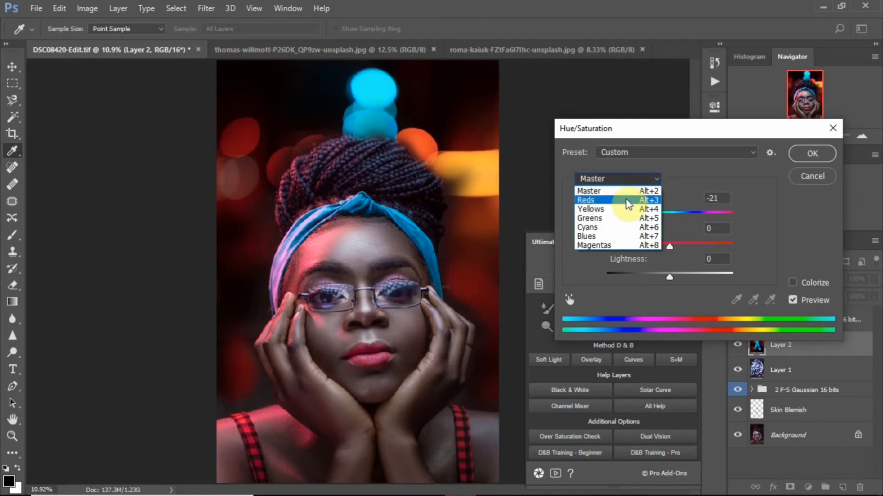
pyautogui.click(627, 197)
pyautogui.moveTo(670, 214); pyautogui.dragTo(662, 216)
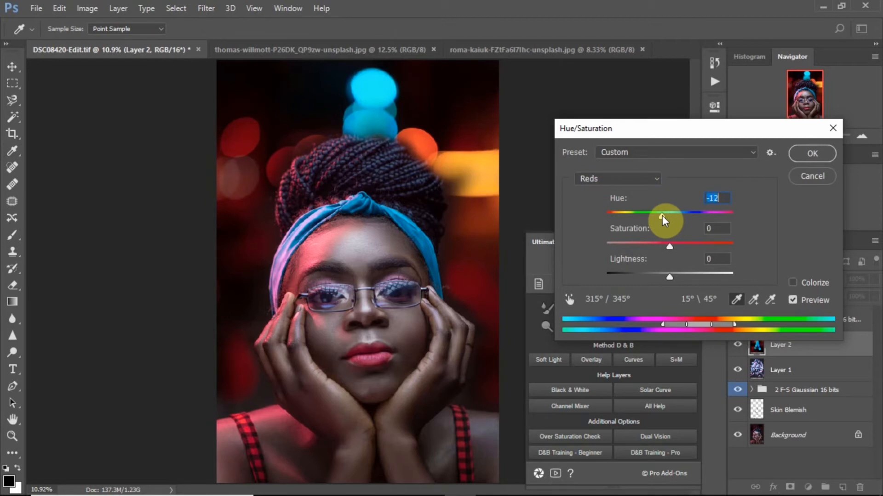
pyautogui.moveTo(671, 247); pyautogui.dragTo(649, 219)
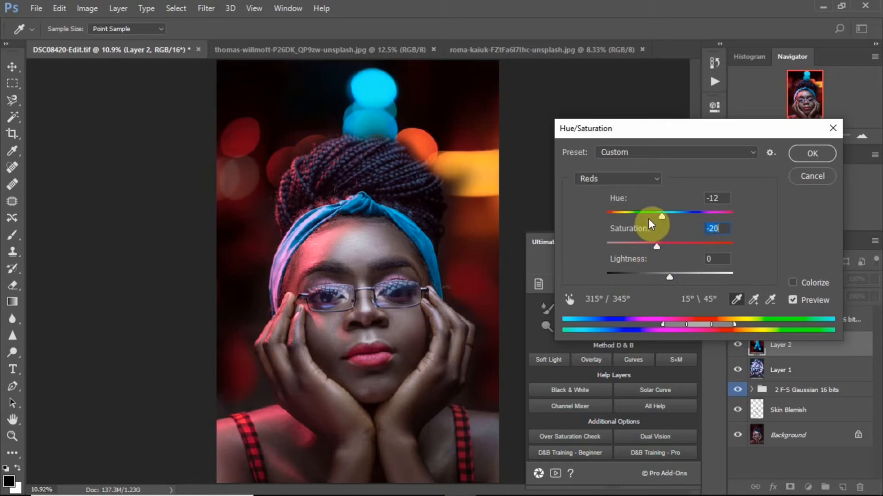
# - Set the Magentas hue to +6 and the Master saturation to -10 for Layer 2
pyautogui.click(651, 183)
pyautogui.click(608, 244)
pyautogui.moveTo(670, 216)
pyautogui.mouseDown()
pyautogui.moveTo(635, 225)
pyautogui.moveTo(668, 224)
pyautogui.moveTo(596, 225)
pyautogui.moveTo(698, 215)
pyautogui.moveTo(624, 233)
pyautogui.moveTo(674, 216)
pyautogui.mouseUp()
pyautogui.click(646, 178)
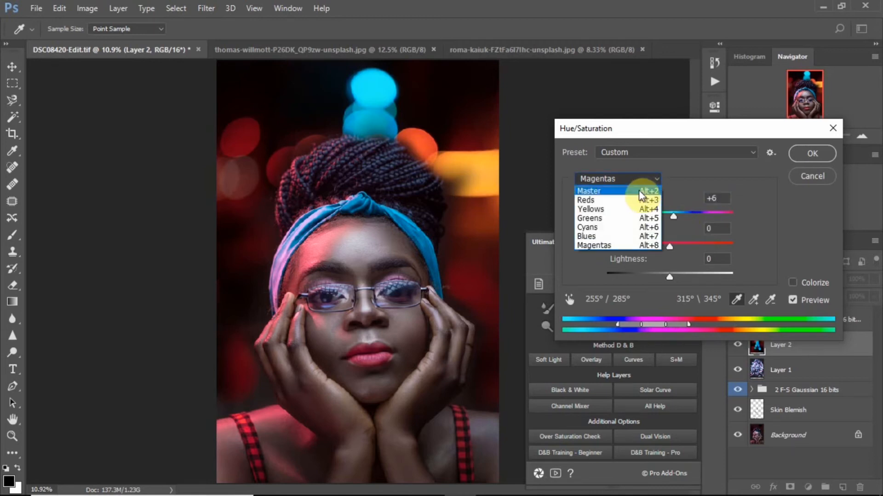
pyautogui.click(638, 191)
pyautogui.moveTo(672, 248); pyautogui.dragTo(663, 248)
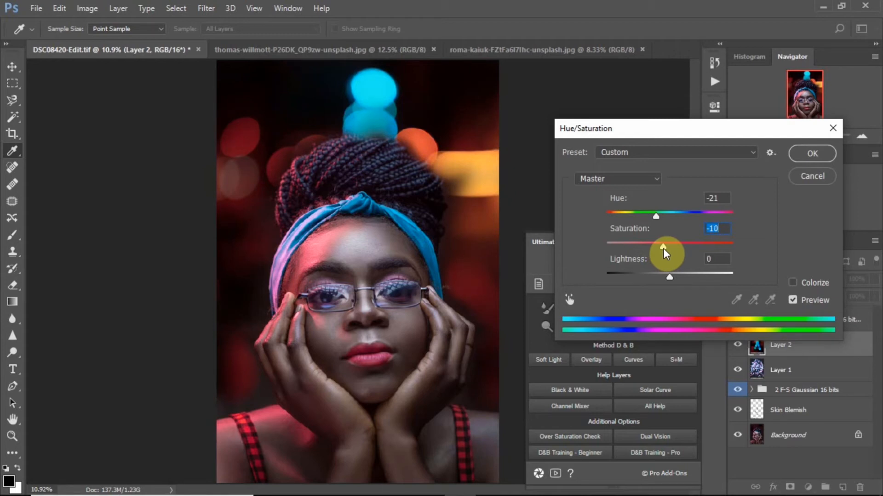
# - Set the Master saturation to -11, lower the lightness slightly, and apply the Hue/Saturation adjustment to Layer 2
pyautogui.moveTo(663, 248); pyautogui.dragTo(661, 275)
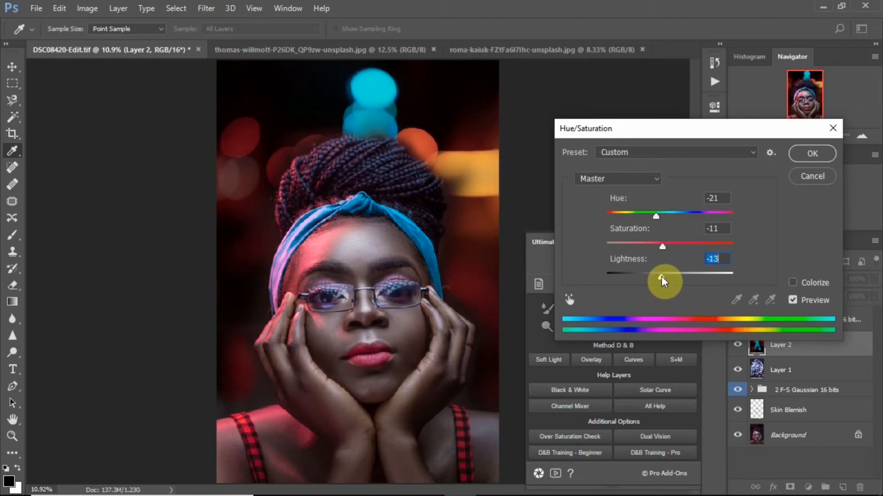
pyautogui.moveTo(661, 276); pyautogui.dragTo(663, 276)
pyautogui.click(809, 153)
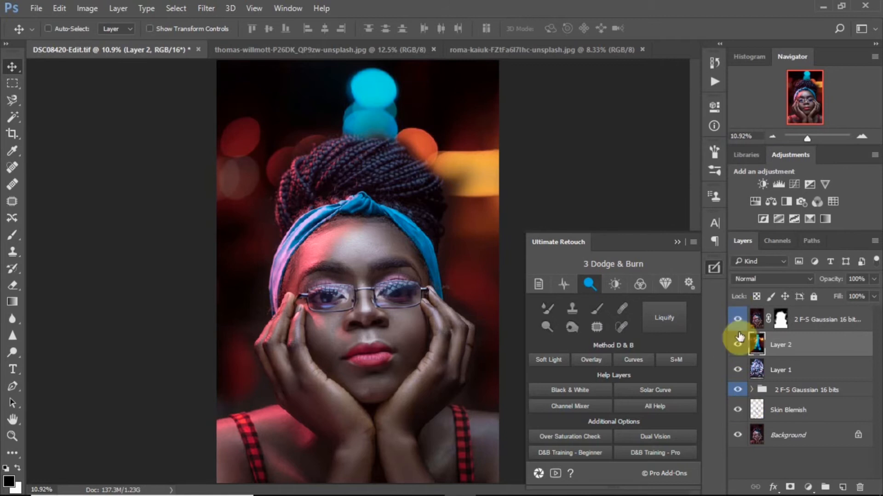
# - Compare the two bokeh backgrounds by toggling Layer 2's visibility, and delete Layer 1
pyautogui.click(739, 349)
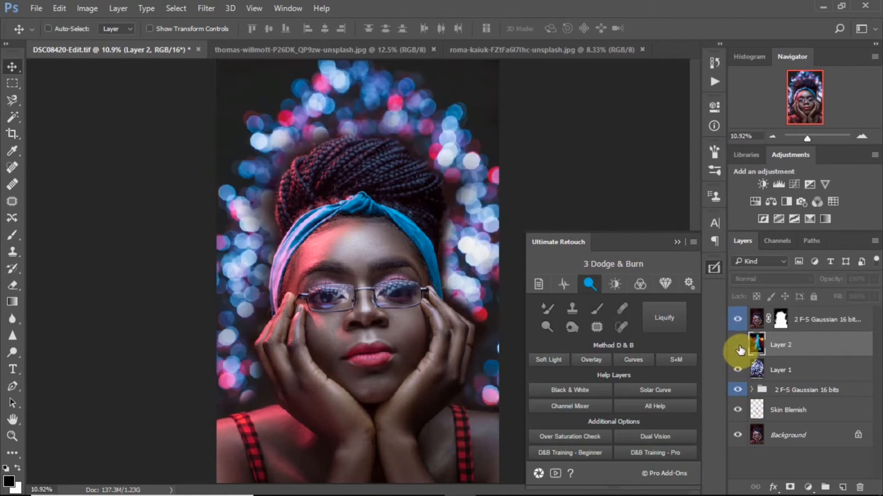
pyautogui.click(737, 346)
pyautogui.click(738, 349)
pyautogui.click(738, 346)
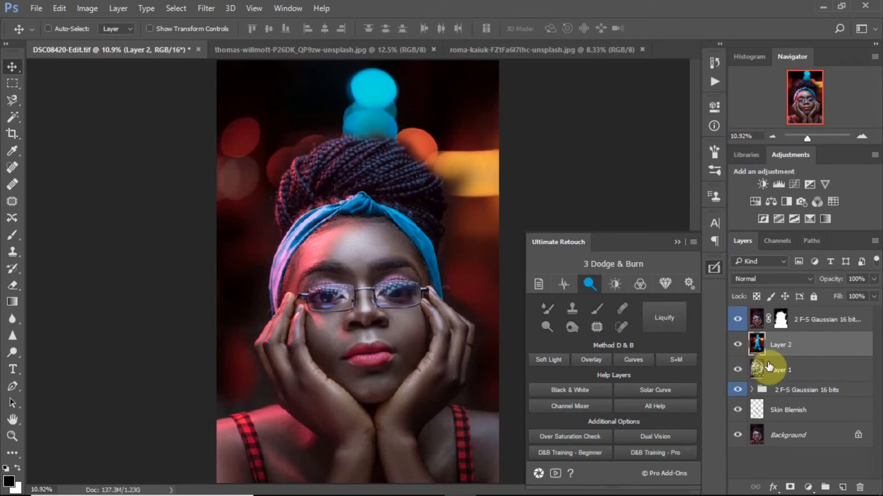
pyautogui.click(791, 373)
pyautogui.press('Delete')
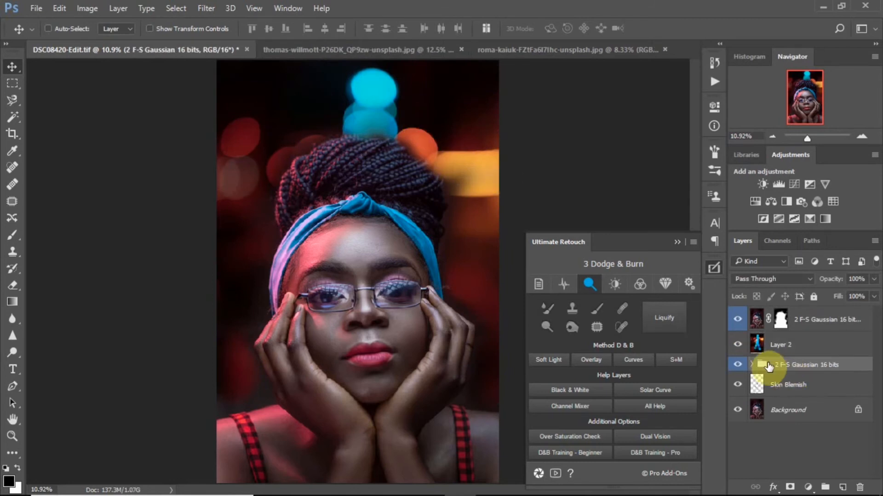
# - Paint black at 16% flow on the top portrait layer's mask over the leftover backdrop above the plaid strap at image left
pyautogui.click(754, 318)
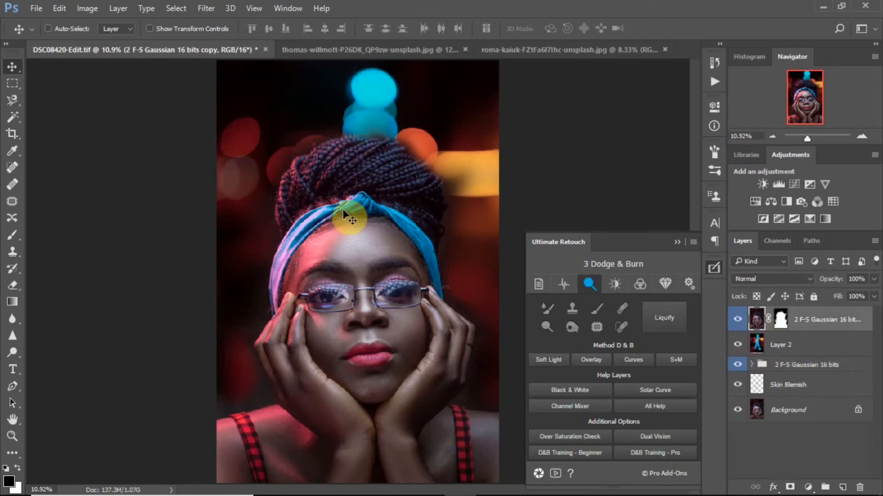
pyautogui.press('ctrl')
pyautogui.hotkey('ctrl', '+')
pyautogui.hotkey('ctrl', '+')
pyautogui.hotkey('ctrl', '+')
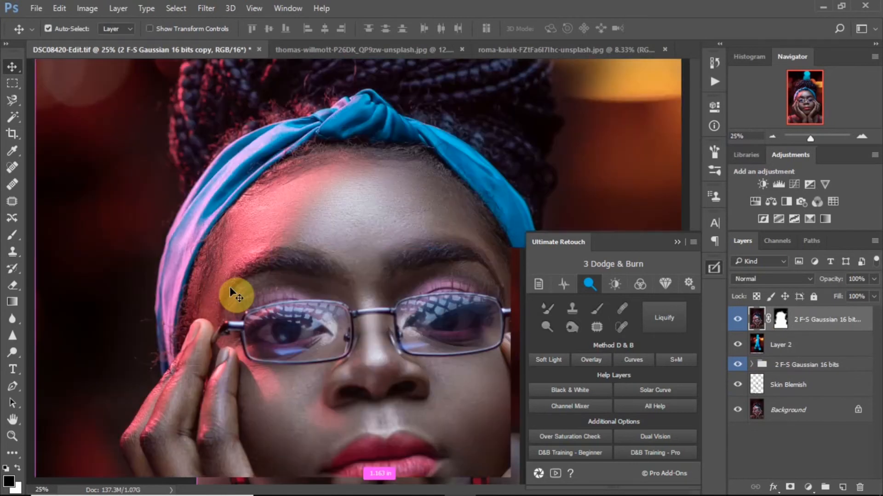
pyautogui.moveTo(805, 97); pyautogui.dragTo(789, 119)
pyautogui.press('ctrl')
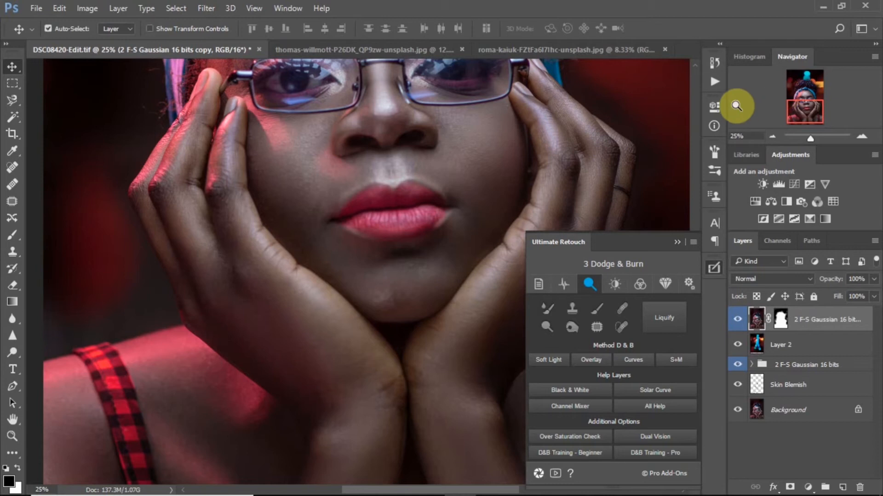
pyautogui.hotkey('ctrl', '+')
pyautogui.moveTo(795, 109); pyautogui.dragTo(768, 116)
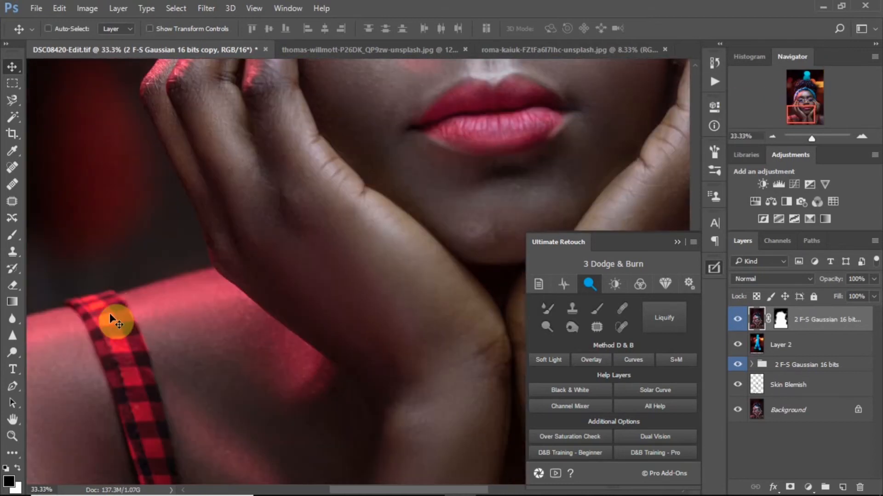
pyautogui.click(12, 235)
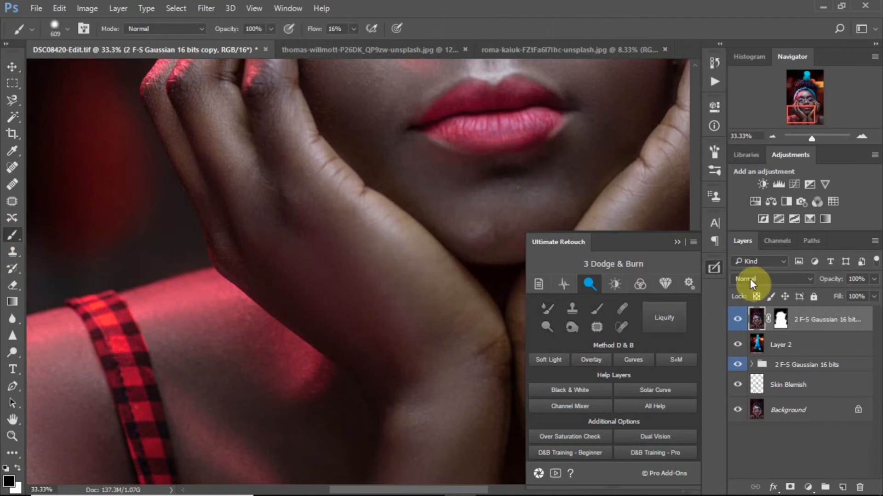
pyautogui.click(784, 321)
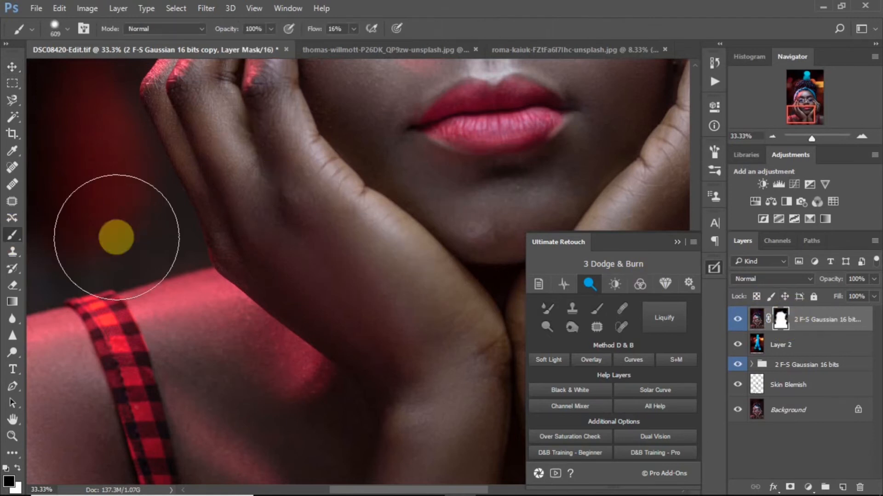
pyautogui.moveTo(119, 242)
pyautogui.mouseDown()
pyautogui.moveTo(77, 241)
pyautogui.moveTo(109, 247)
pyautogui.moveTo(150, 236)
pyautogui.moveTo(90, 259)
pyautogui.moveTo(114, 262)
pyautogui.moveTo(165, 251)
pyautogui.moveTo(71, 290)
pyautogui.mouseUp()
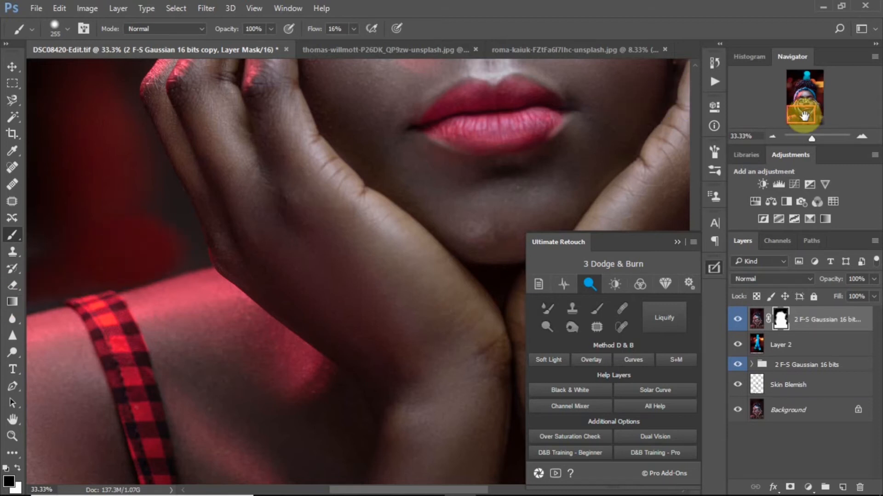
# - Refine the mask along the red-lit shoulder edge with a black brush reduced to 115 px
pyautogui.moveTo(794, 112); pyautogui.dragTo(771, 126)
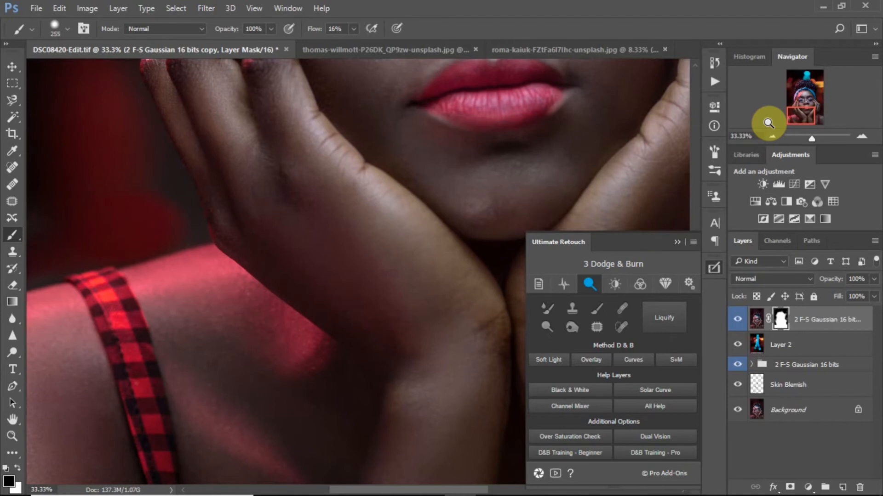
pyautogui.hotkey('ctrl', '+')
pyautogui.moveTo(788, 112); pyautogui.dragTo(731, 124)
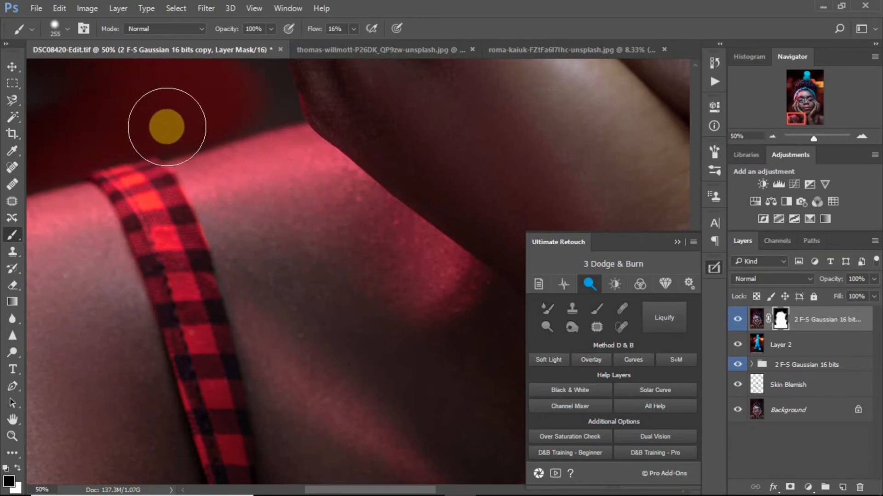
pyautogui.press('[')
pyautogui.press('[')
pyautogui.scroll(6, 662, 99)
pyautogui.press('[')
pyautogui.press('[')
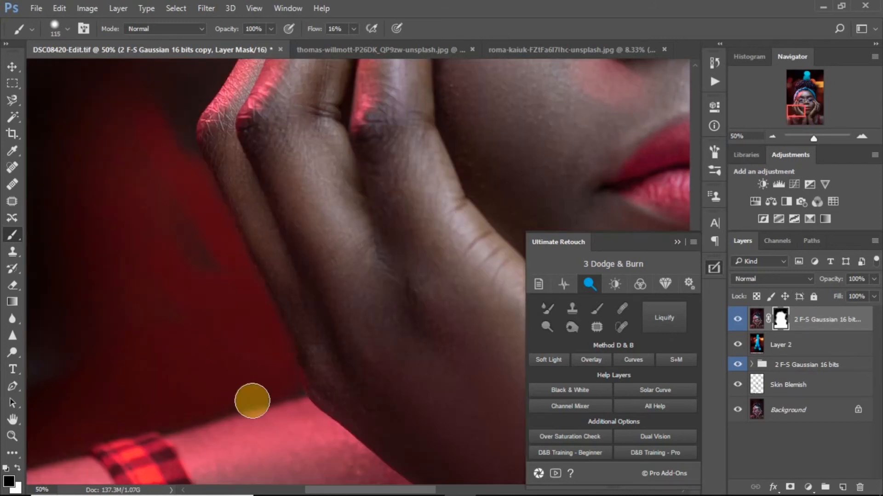
# - Mask out the leftover backdrop beside the red-lit hand and fingers with black brushes of 259 and 147 px
pyautogui.press(']')
pyautogui.press(']')
pyautogui.press(']')
pyautogui.press(']')
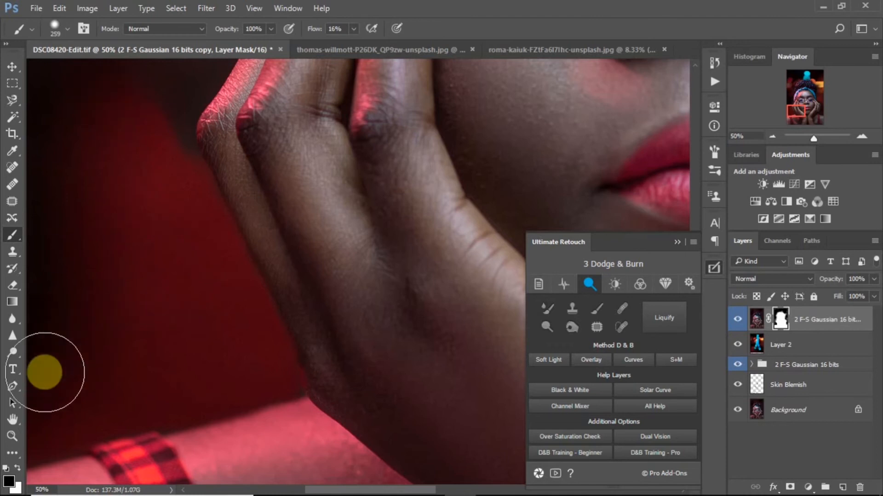
pyautogui.scroll(5, 158, 134)
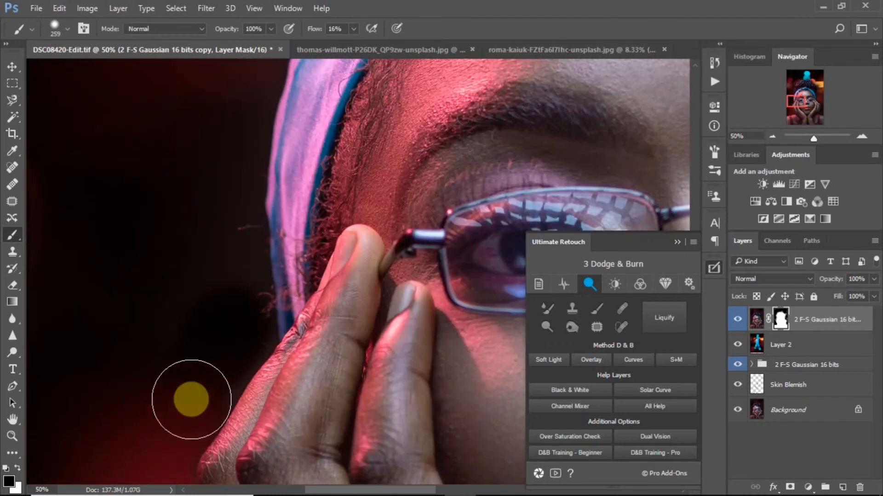
pyautogui.press('[')
pyautogui.press('[')
pyautogui.press('[')
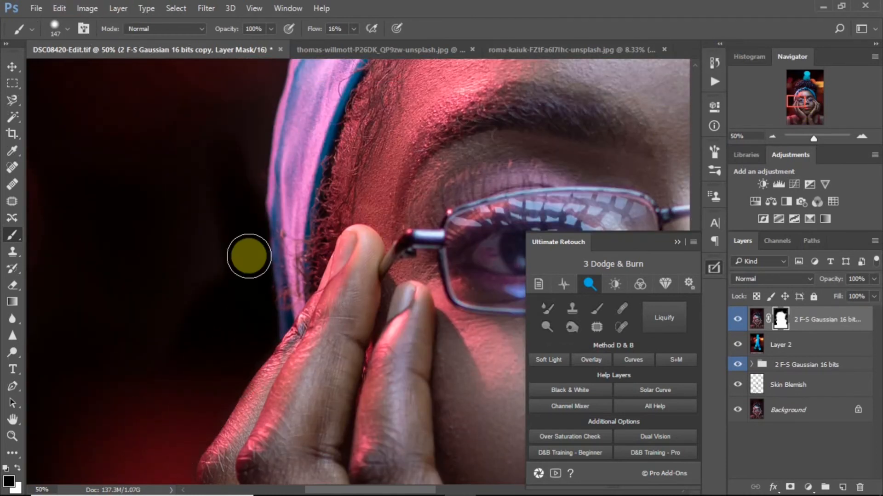
# - Mask out the haze beside the pink-lit side of the headband and around the top of the braids with a 307 px black brush
pyautogui.moveTo(800, 76); pyautogui.dragTo(791, 86)
pyautogui.press(']')
pyautogui.press(']')
pyautogui.press(']')
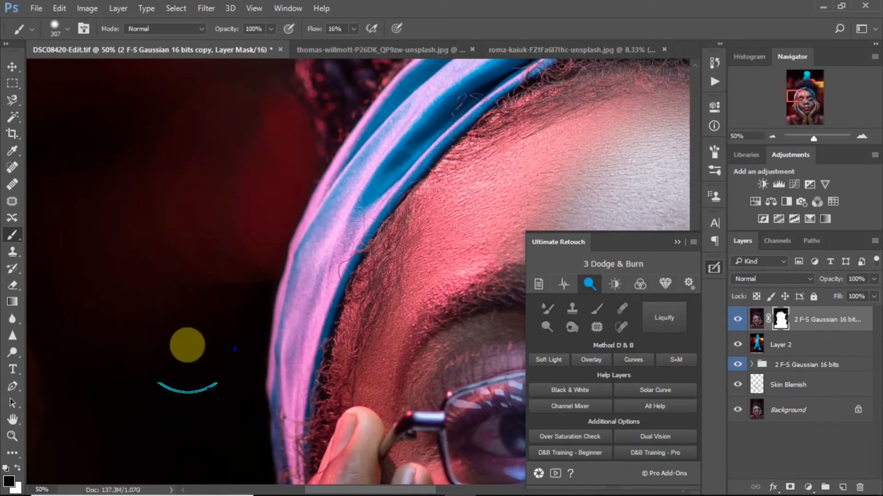
pyautogui.click(792, 92)
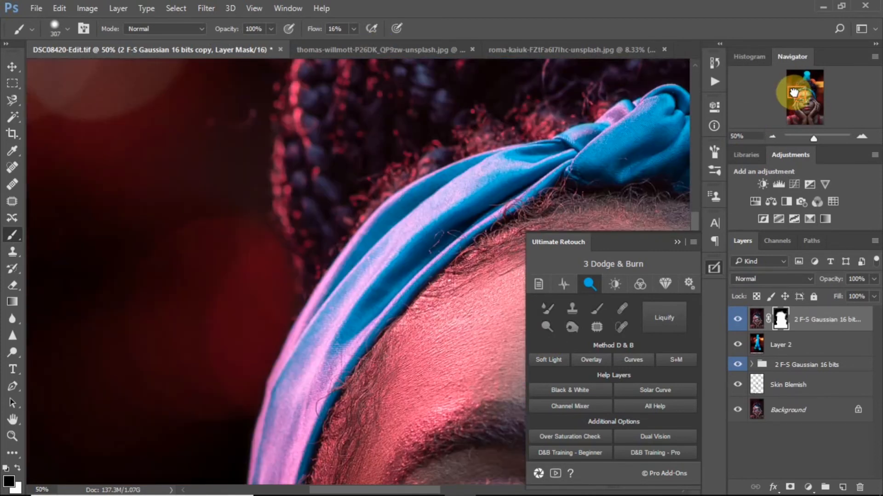
pyautogui.moveTo(793, 92); pyautogui.dragTo(793, 88)
pyautogui.moveTo(753, 86); pyautogui.dragTo(640, 76)
pyautogui.moveTo(785, 94); pyautogui.dragTo(244, 203)
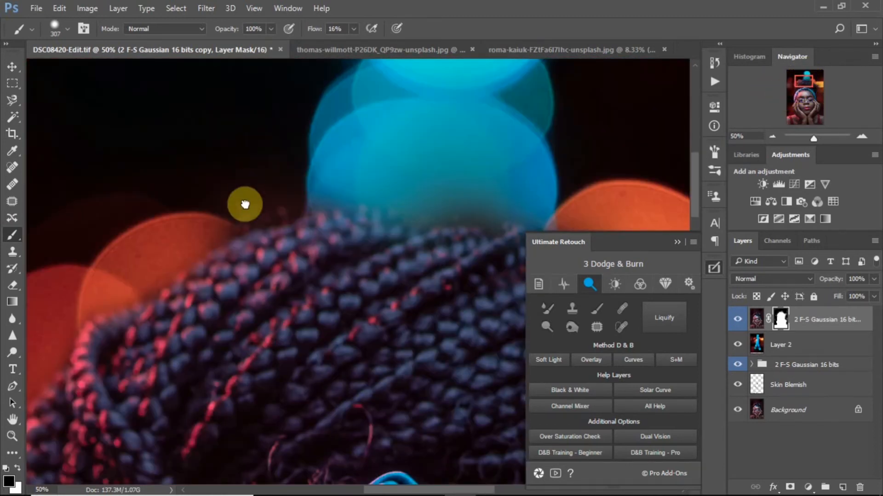
pyautogui.click(593, 160)
pyautogui.moveTo(593, 159); pyautogui.dragTo(258, 161)
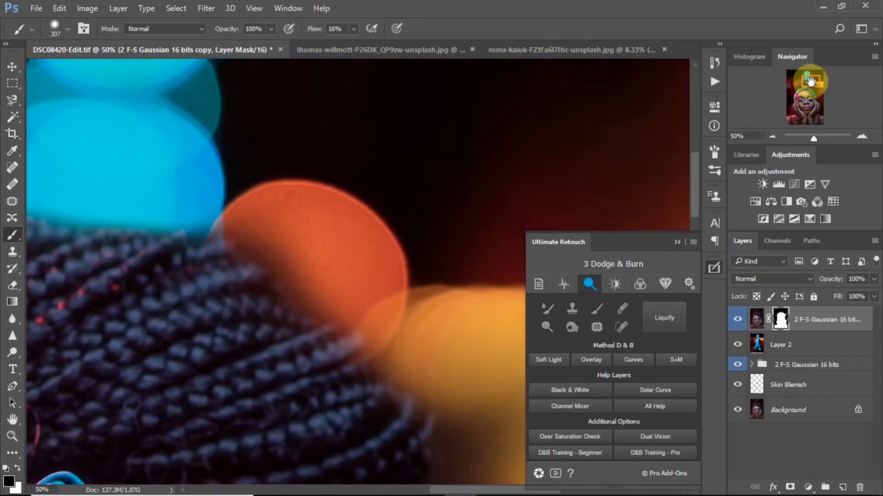
# - Refine the mask on the braids' edge beside the orange and yellow lights, using a smaller brush in white and in black
pyautogui.click(15, 248)
pyautogui.press('x')
pyautogui.press('[')
pyautogui.press('[')
pyautogui.press('[')
pyautogui.press('[')
pyautogui.moveTo(329, 328)
pyautogui.mouseDown()
pyautogui.moveTo(401, 397)
pyautogui.moveTo(420, 439)
pyautogui.mouseUp()
pyautogui.press('x')
pyautogui.moveTo(323, 306); pyautogui.dragTo(469, 400)
# - Enlarge the black brush and mask out the leftover backdrop beside the braided bun below the yellow light
pyautogui.press(']')
pyautogui.press(']')
pyautogui.press(']')
pyautogui.press(']')
pyautogui.moveTo(823, 85); pyautogui.dragTo(824, 91)
pyautogui.moveTo(461, 232)
pyautogui.mouseDown()
pyautogui.moveTo(477, 294)
pyautogui.moveTo(460, 401)
pyautogui.moveTo(474, 437)
pyautogui.mouseUp()
pyautogui.moveTo(544, 282)
pyautogui.mouseDown()
pyautogui.moveTo(501, 218)
pyautogui.moveTo(546, 353)
pyautogui.moveTo(662, 243)
pyautogui.mouseUp()
# - Mask out the leftover backdrop along the headband's blue side and the ringed hand with a 187 px black brush
pyautogui.moveTo(695, 201)
pyautogui.mouseDown()
pyautogui.moveTo(698, 251)
pyautogui.moveTo(693, 202)
pyautogui.mouseUp()
pyautogui.moveTo(464, 225); pyautogui.dragTo(467, 376)
pyautogui.moveTo(695, 226); pyautogui.dragTo(695, 252)
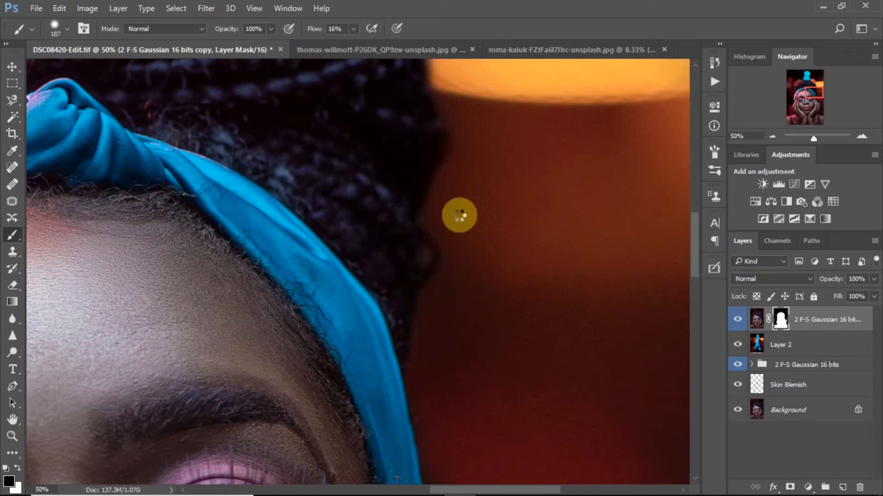
pyautogui.moveTo(693, 246); pyautogui.dragTo(696, 284)
pyautogui.scroll(-5, 644, 250)
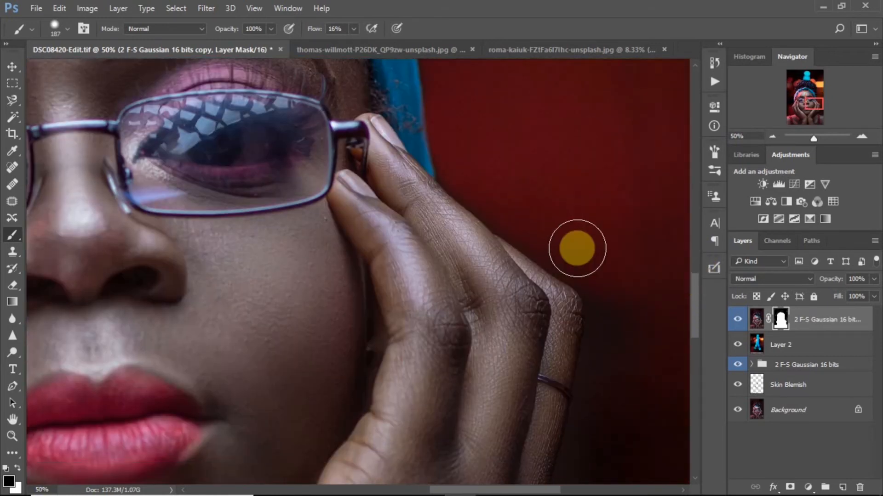
pyautogui.scroll(-5, 675, 283)
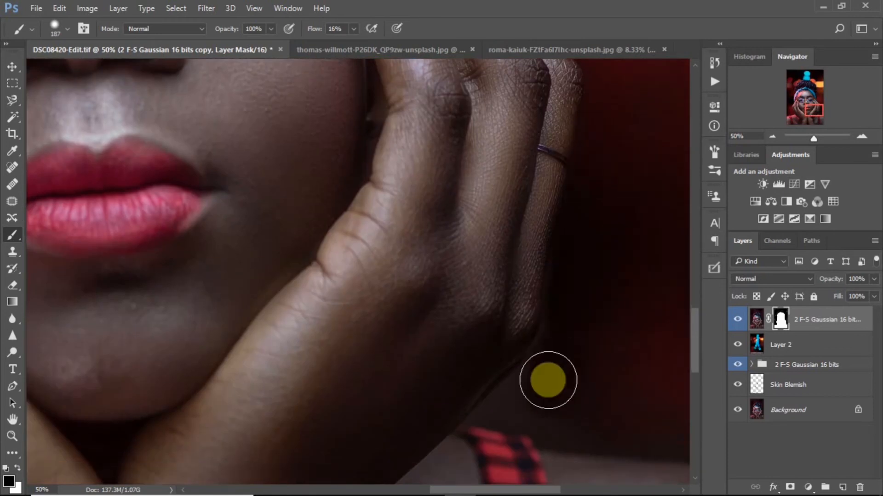
# - Try masking the haze between the ringed hand's wrist and the plaid strap with black brushes of 63 and 135 px
pyautogui.press('[')
pyautogui.press('[')
pyautogui.press('[')
pyautogui.press('[')
pyautogui.press('[')
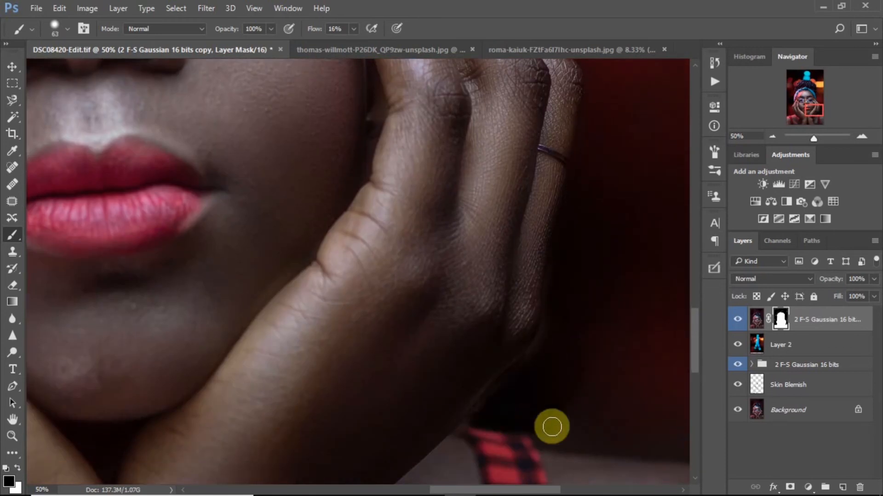
pyautogui.press(']')
pyautogui.press(']')
pyautogui.press(']')
pyautogui.press(']')
pyautogui.press(']')
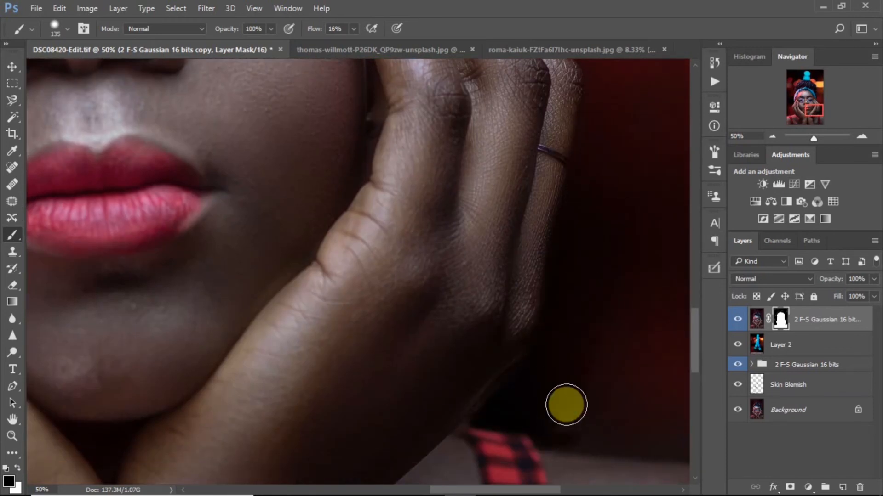
# - Undo the last mask strokes around the wrist and plaid strap
pyautogui.hotkey('ctrl', '2')
pyautogui.hotkey('ctrl', 'alt', 'z')
pyautogui.hotkey('ctrl', 'alt', 'z')
pyautogui.hotkey('ctrl', 'alt', 'z')
pyautogui.hotkey('ctrl', 'alt', 'z')
pyautogui.hotkey('ctrl', 'alt', 'z')
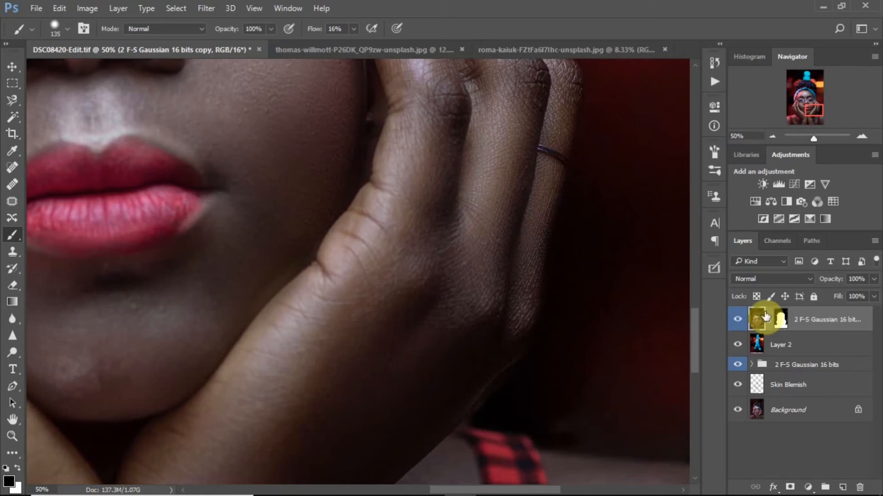
# - Reselect the portrait layer's mask and paint out the haze between the wrist and plaid strap with a black brush reduced to 75 px
pyautogui.click(780, 319)
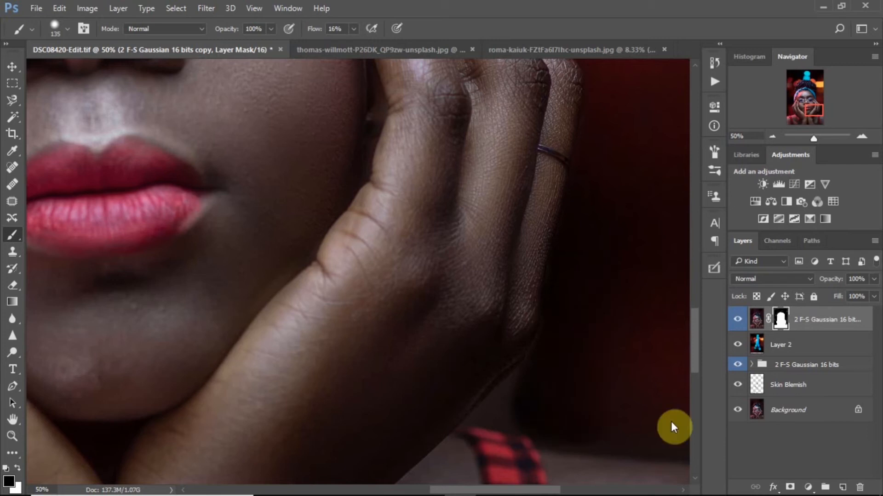
pyautogui.press('[')
pyautogui.press('[')
pyautogui.press('[')
pyautogui.press('[')
pyautogui.press('[')
pyautogui.press('[')
pyautogui.press('[')
pyautogui.press('[')
pyautogui.press('[')
pyautogui.press('[')
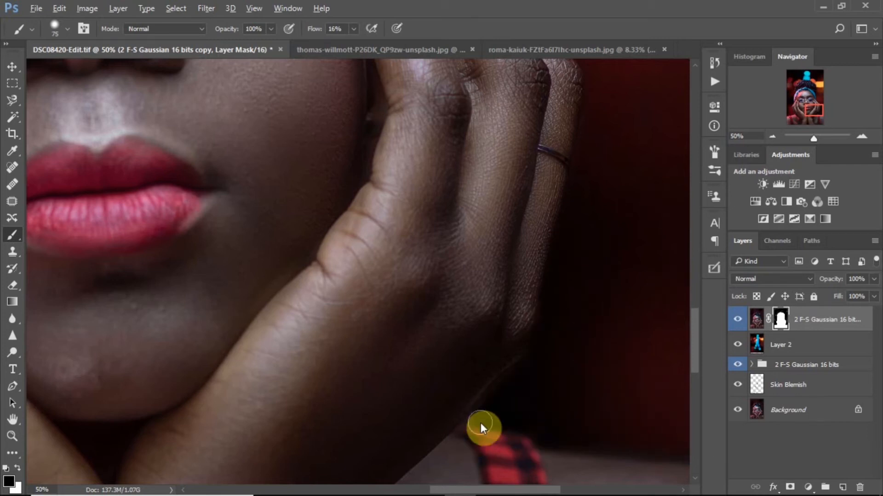
pyautogui.press(']')
pyautogui.hotkey('ctrl', '0')
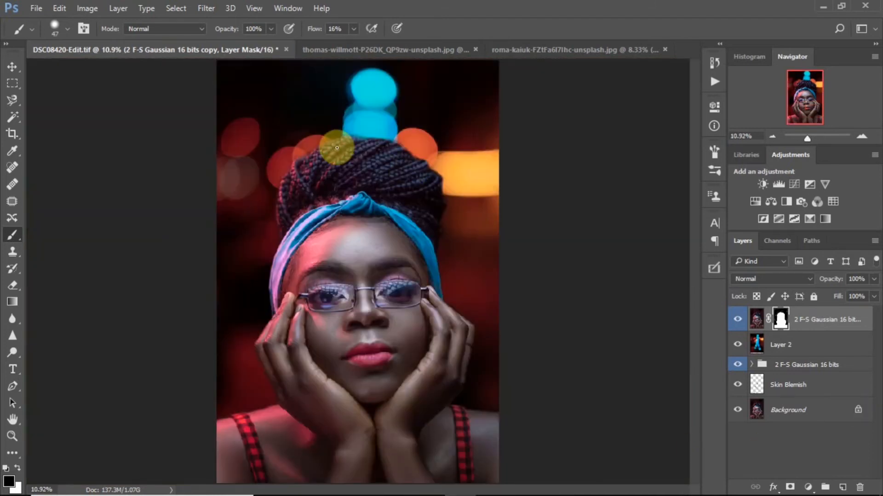
# - Restore the braids' top edge against the blue and orange lights by painting white on the mask with a 47 px brush
pyautogui.hotkey('ctrl', '+')
pyautogui.hotkey('ctrl', '+')
pyautogui.hotkey('ctrl', '+')
pyautogui.hotkey('ctrl', '+')
pyautogui.hotkey('ctrl', '+')
pyautogui.hotkey('ctrl', '+')
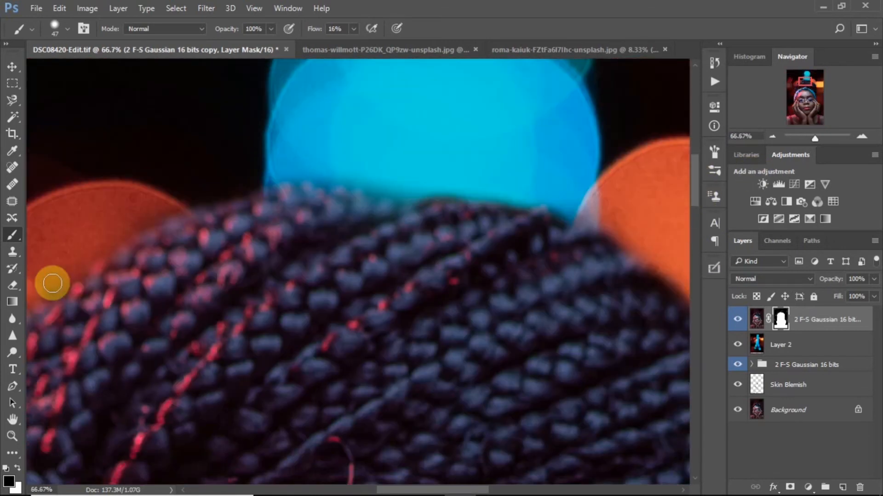
pyautogui.press('x')
pyautogui.moveTo(270, 197)
pyautogui.mouseDown()
pyautogui.moveTo(349, 195)
pyautogui.moveTo(387, 210)
pyautogui.moveTo(425, 204)
pyautogui.moveTo(552, 222)
pyautogui.moveTo(292, 202)
pyautogui.moveTo(216, 219)
pyautogui.moveTo(317, 210)
pyautogui.moveTo(505, 243)
pyautogui.moveTo(576, 238)
pyautogui.moveTo(624, 263)
pyautogui.mouseUp()
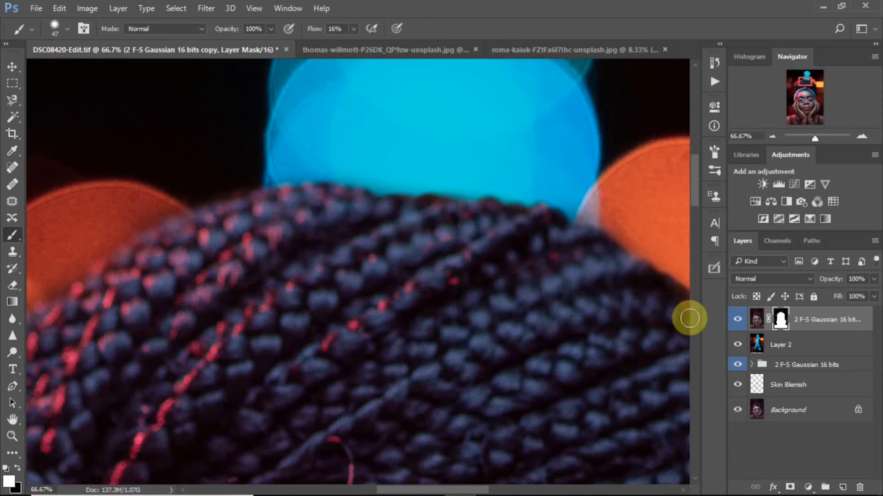
pyautogui.moveTo(446, 491); pyautogui.dragTo(471, 490)
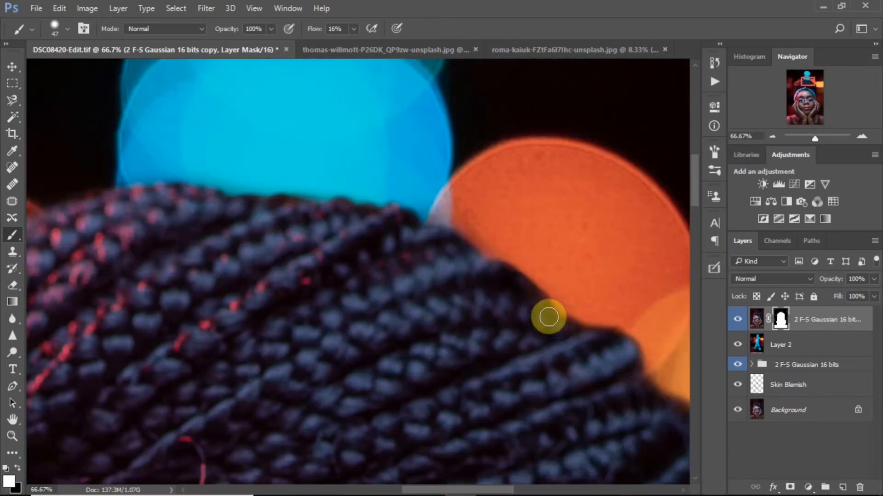
pyautogui.hotkey('ctrl', '0')
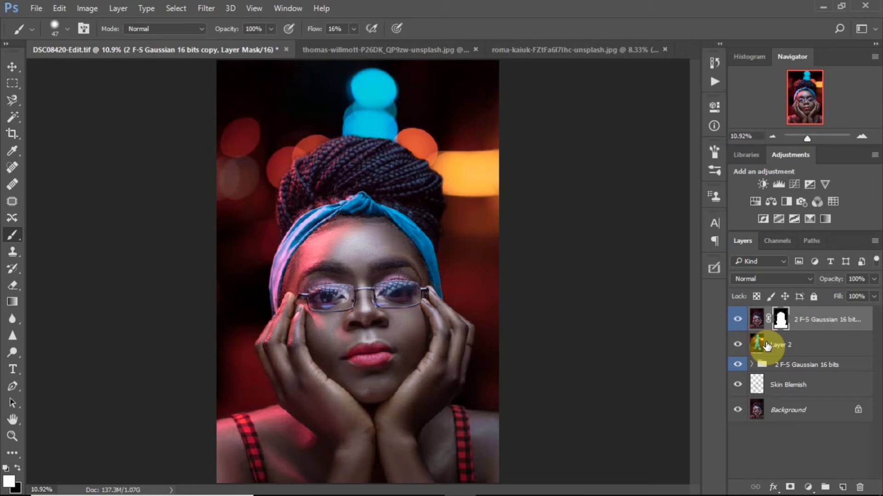
# - Add an empty layer above the masked portrait and sample cyan from the blue bokeh light as the foreground color
pyautogui.click(842, 489)
pyautogui.press('x')
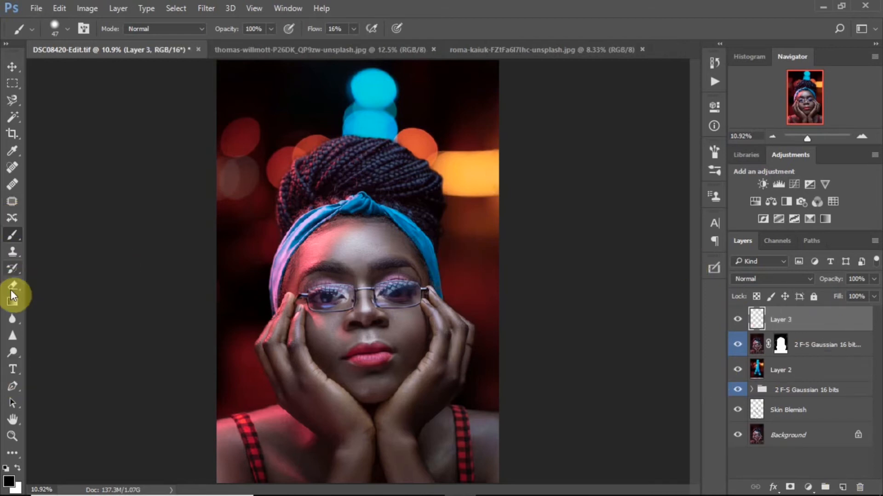
pyautogui.click(18, 468)
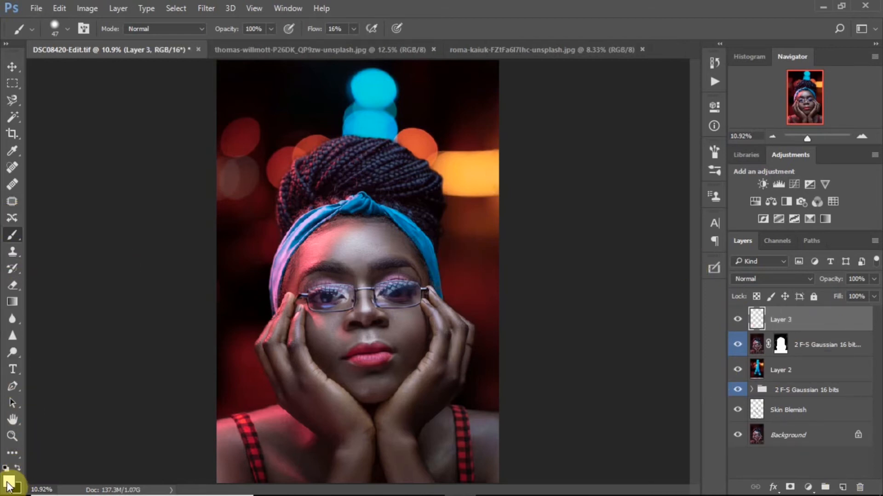
pyautogui.click(8, 481)
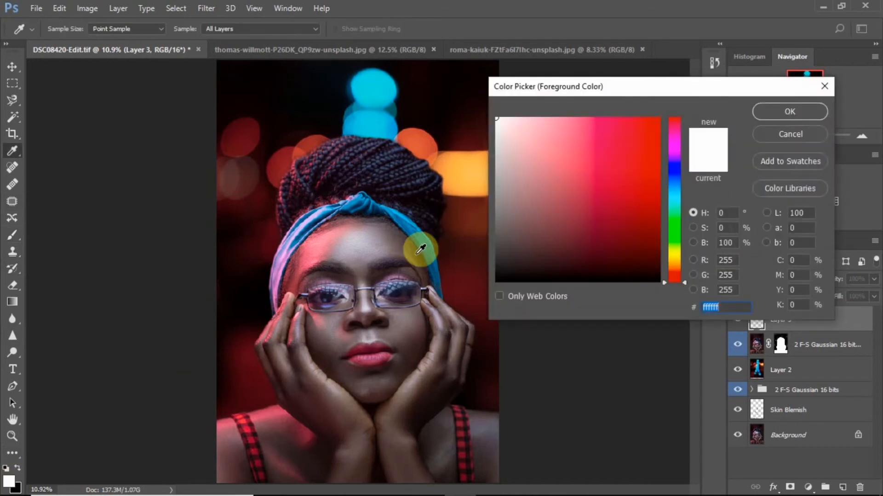
pyautogui.click(365, 127)
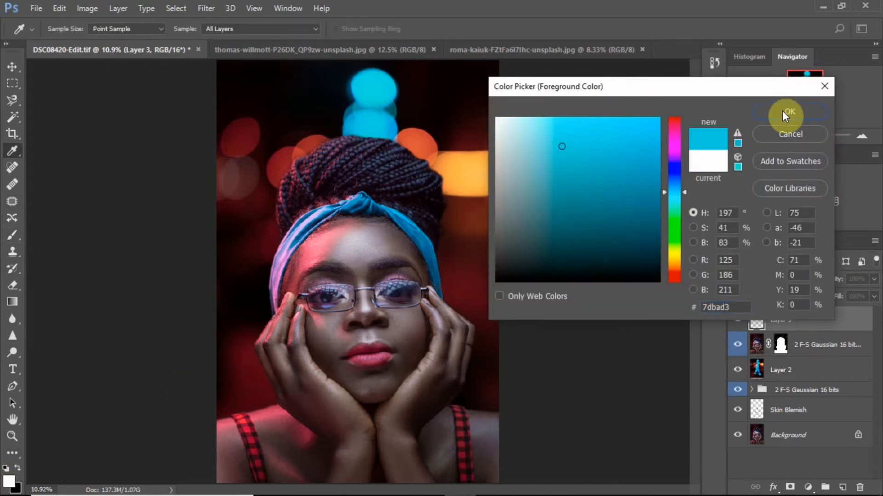
pyautogui.click(783, 113)
# - Paint a cyan glow on the braids' top edge below the blue lights with a 57 px brush at 2% flow
pyautogui.press('b')
pyautogui.moveTo(359, 138); pyautogui.dragTo(371, 135)
pyautogui.moveTo(314, 27)
pyautogui.mouseDown()
pyautogui.moveTo(305, 28)
pyautogui.moveTo(316, 28)
pyautogui.mouseUp()
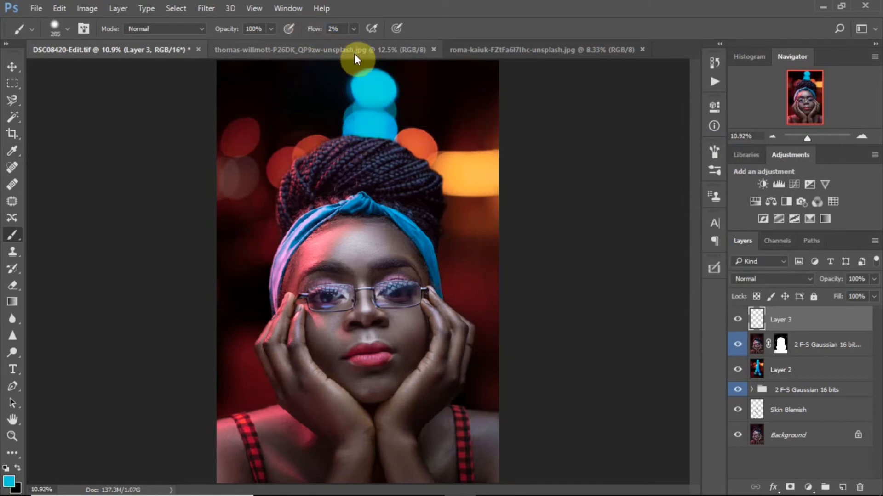
pyautogui.hotkey('ctrl', '+')
pyautogui.hotkey('ctrl', '+')
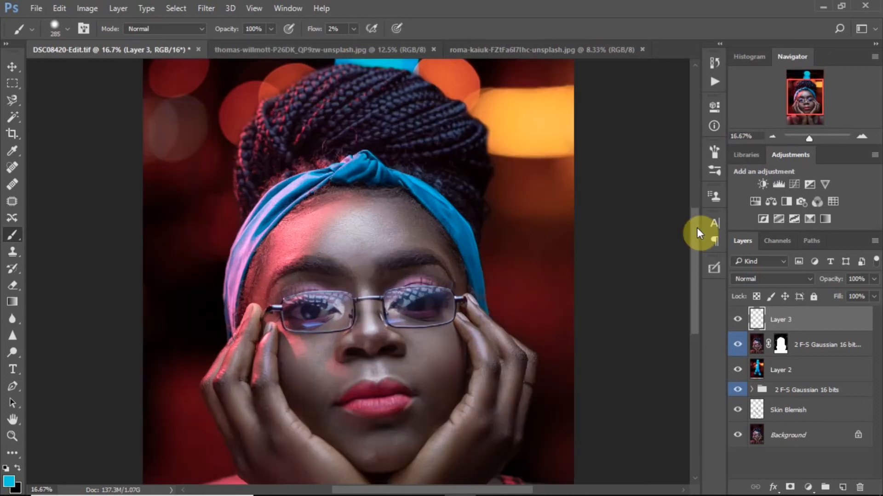
pyautogui.hotkey('ctrl', '+')
pyautogui.hotkey('ctrl', '+')
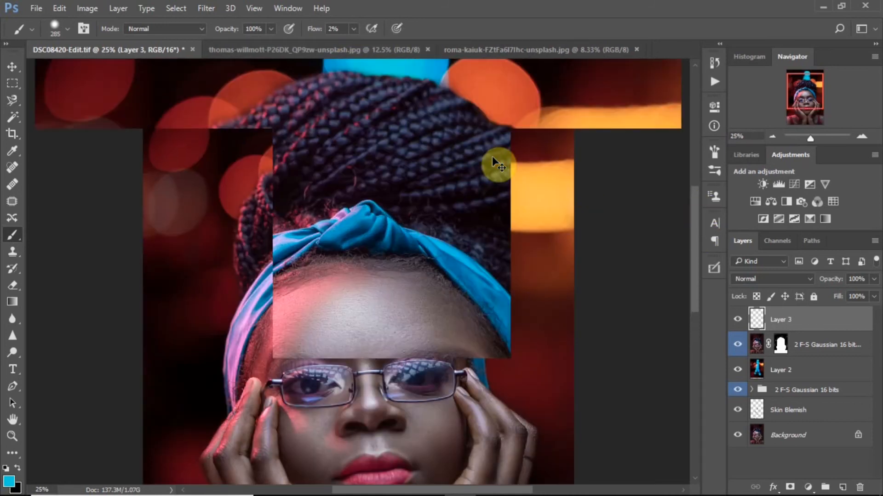
pyautogui.moveTo(693, 237); pyautogui.dragTo(694, 205)
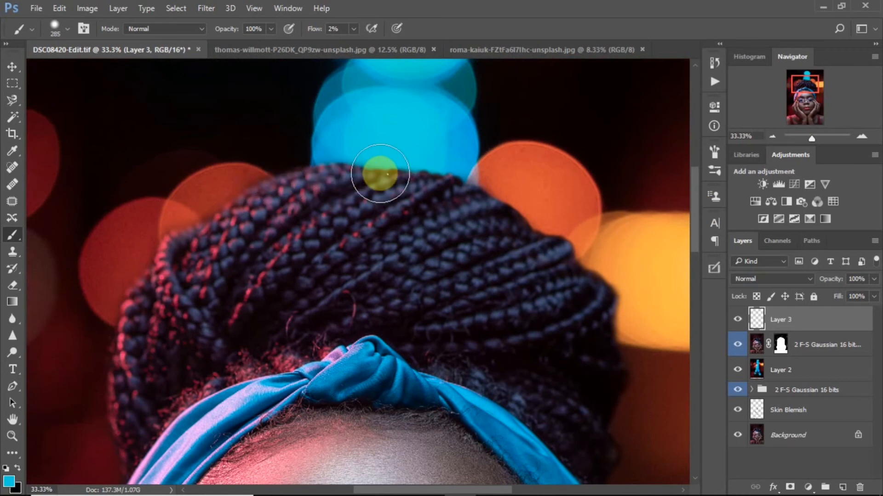
pyautogui.rightClick(380, 174)
pyautogui.moveTo(487, 235); pyautogui.dragTo(457, 232)
pyautogui.moveTo(360, 148)
pyautogui.mouseDown()
pyautogui.moveTo(324, 169)
pyautogui.moveTo(410, 173)
pyautogui.moveTo(366, 177)
pyautogui.moveTo(350, 164)
pyautogui.moveTo(396, 167)
pyautogui.moveTo(477, 193)
pyautogui.moveTo(413, 164)
pyautogui.moveTo(321, 166)
pyautogui.moveTo(343, 162)
pyautogui.moveTo(408, 179)
pyautogui.mouseUp()
pyautogui.hotkey('ctrl', 'z')
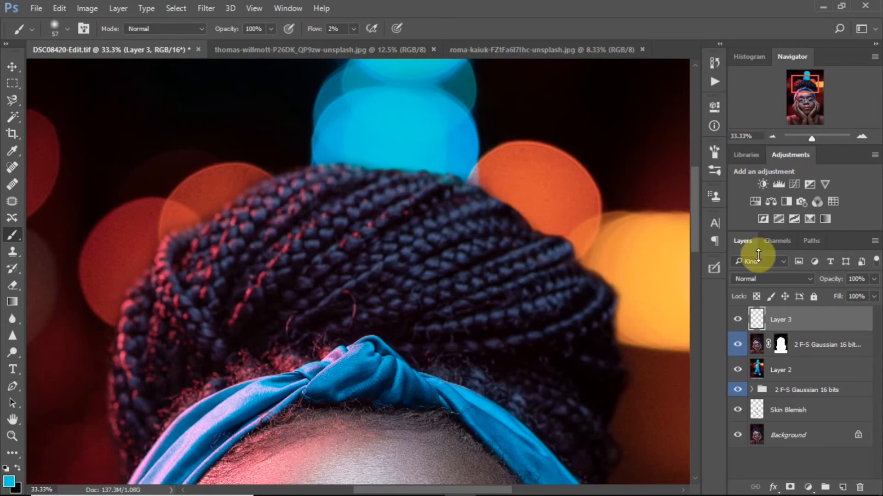
# - Try Hard Light and Pin Light blending on the glow layer and settle on Lighten
pyautogui.click(797, 276)
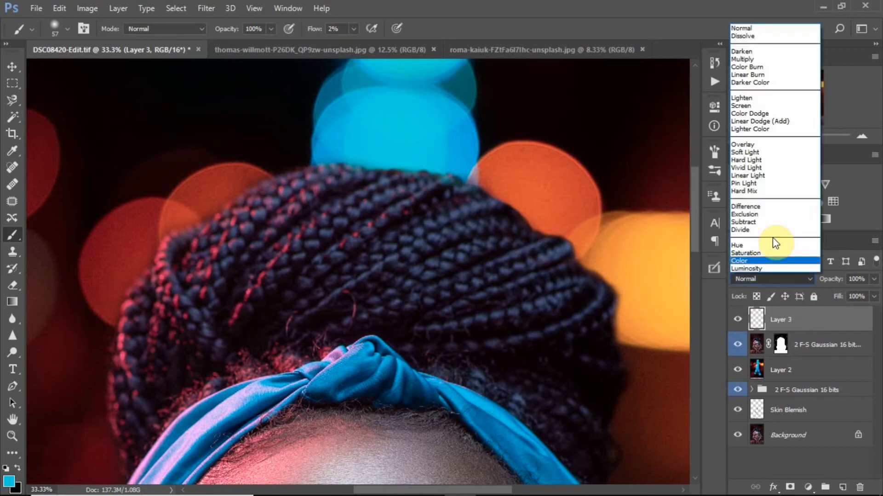
pyautogui.click(763, 159)
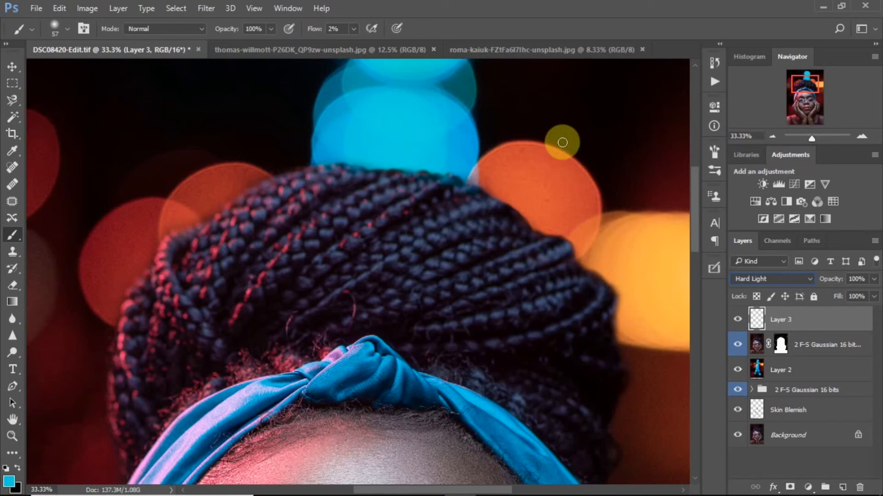
pyautogui.click(776, 276)
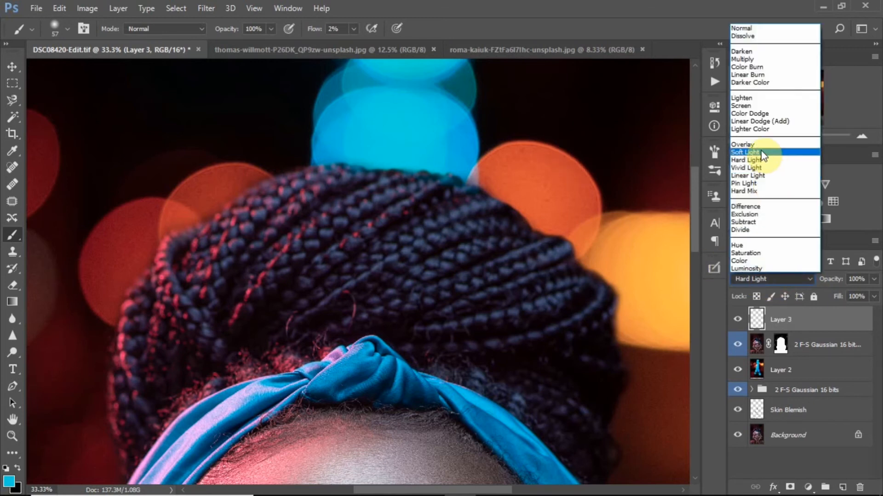
pyautogui.click(761, 184)
pyautogui.click(751, 278)
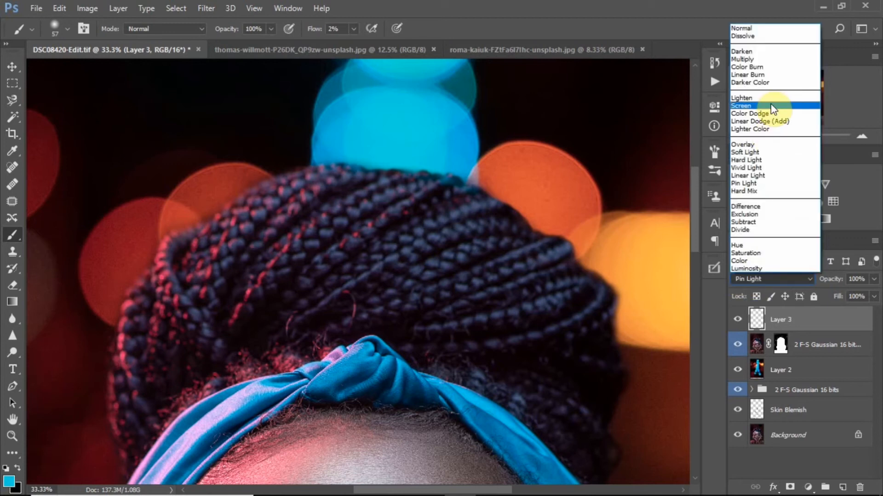
pyautogui.click(772, 99)
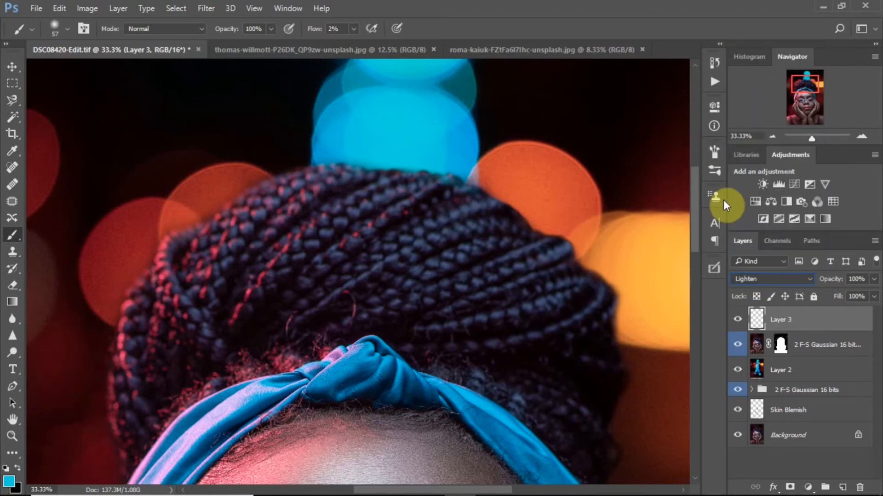
pyautogui.click(757, 278)
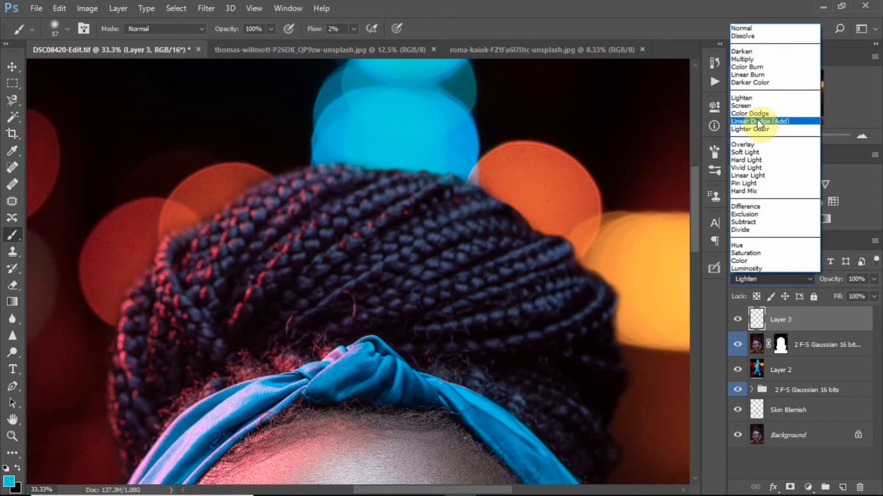
pyautogui.click(779, 280)
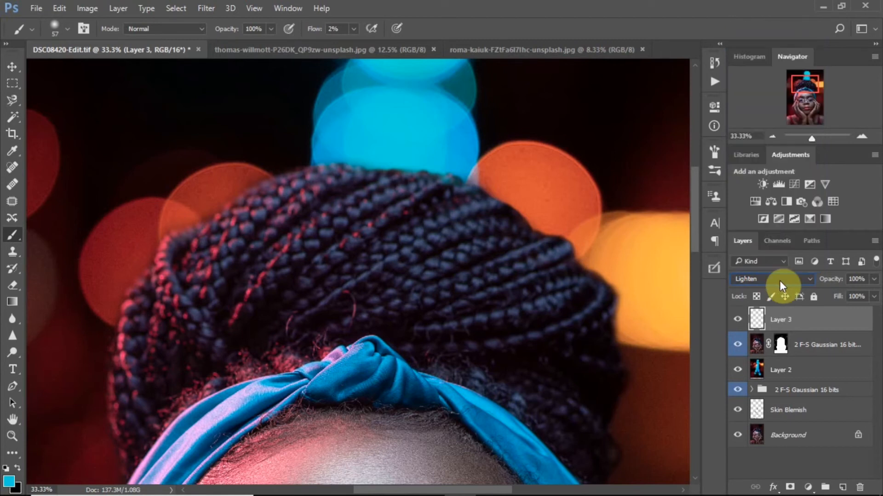
# - Sample orange from the bokeh circle beside the bun and paint its glow on the nearby braids with a 111 px brush
pyautogui.keyDown('alt'); pyautogui.click(535, 201); pyautogui.keyUp('alt')
pyautogui.keyDown('alt'); pyautogui.rightClick(487, 201); pyautogui.keyUp('alt')
pyautogui.moveTo(487, 198)
pyautogui.mouseDown()
pyautogui.moveTo(523, 221)
pyautogui.moveTo(501, 201)
pyautogui.moveTo(518, 206)
pyautogui.moveTo(493, 191)
pyautogui.moveTo(535, 217)
pyautogui.moveTo(515, 208)
pyautogui.moveTo(548, 240)
pyautogui.moveTo(570, 215)
pyautogui.moveTo(380, 201)
pyautogui.moveTo(341, 177)
pyautogui.mouseUp()
# - Compare the whole image with and without the painted glow layer and delete that layer
pyautogui.hotkey('ctrl', '0')
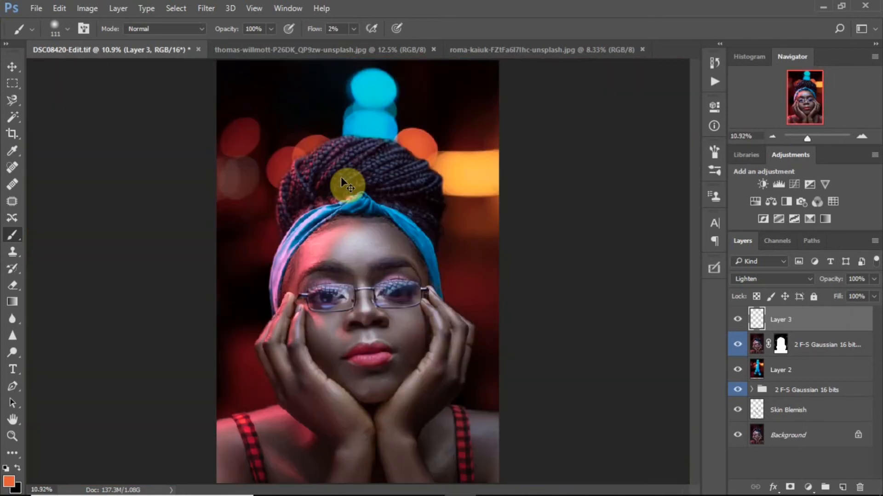
pyautogui.click(739, 320)
pyautogui.click(738, 320)
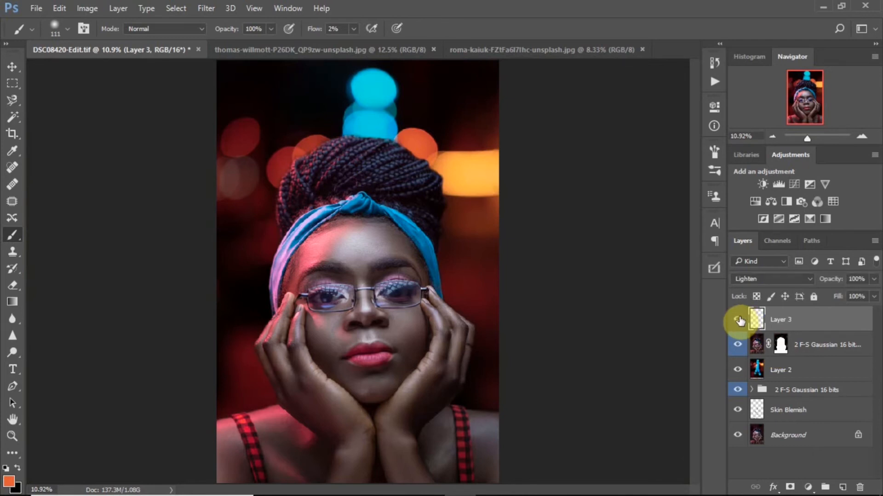
pyautogui.click(739, 321)
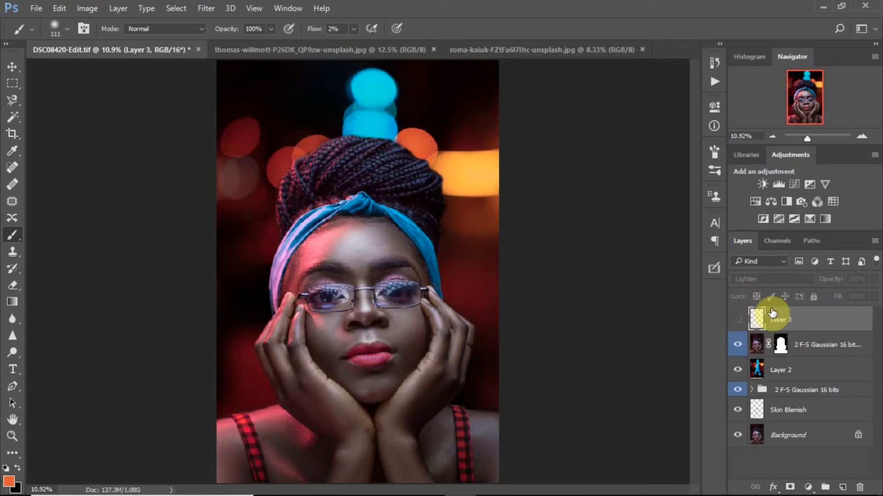
pyautogui.press('Delete')
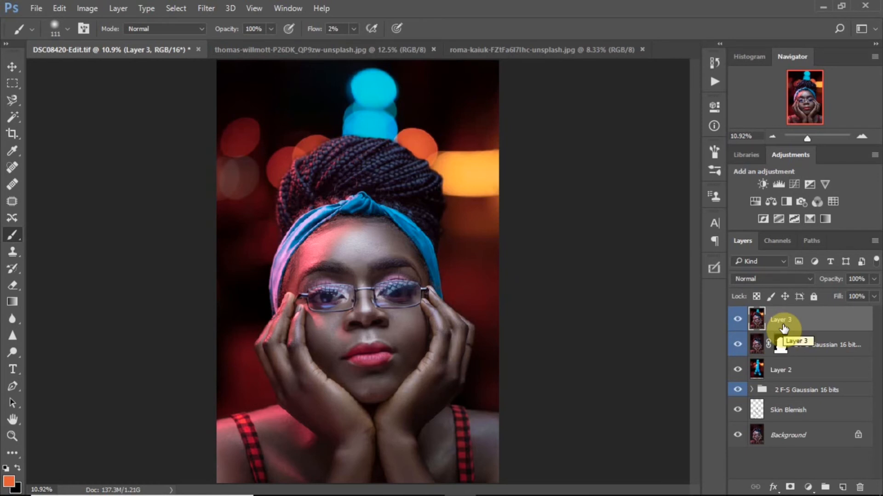
# - Stamp all visible layers into a new top layer and name it Base
pyautogui.doubleClick(781, 322)
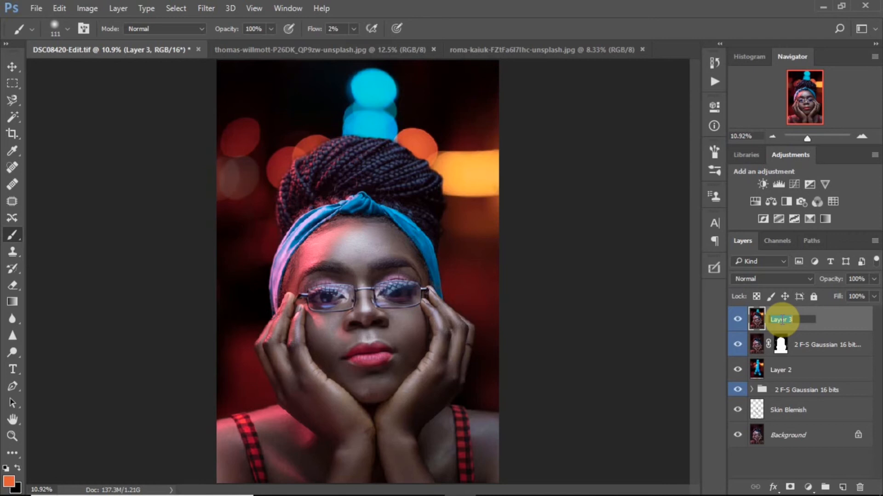
pyautogui.write('Base')
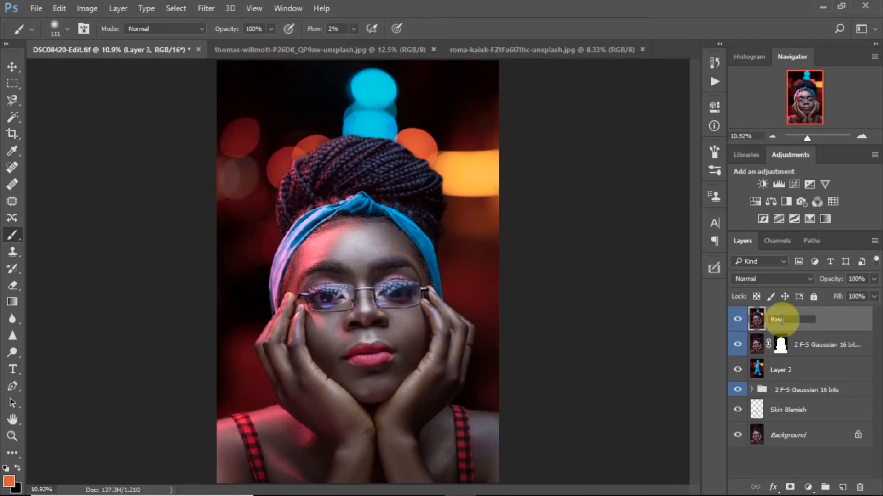
pyautogui.press('Return')
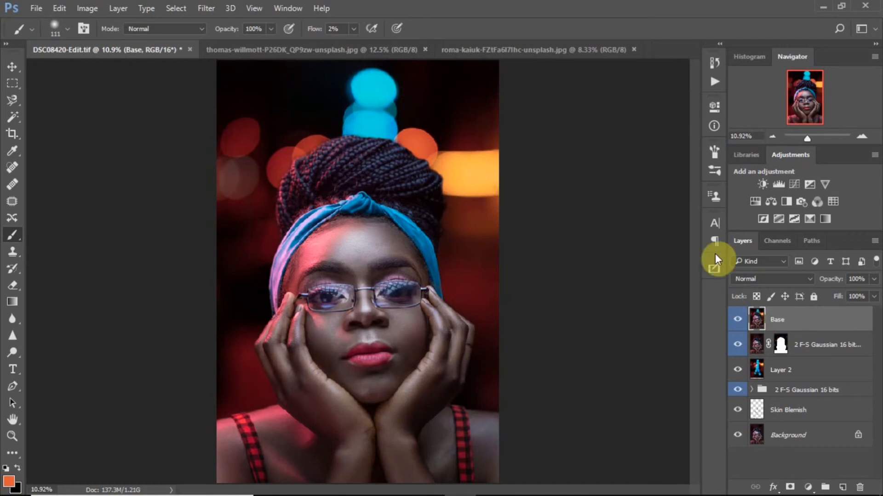
# - Run the Ultimate Retouch 2 F-S Gaussian frequency separation on Base, increasing the Gaussian Blur radius until the fine skin texture blurs out
pyautogui.click(714, 271)
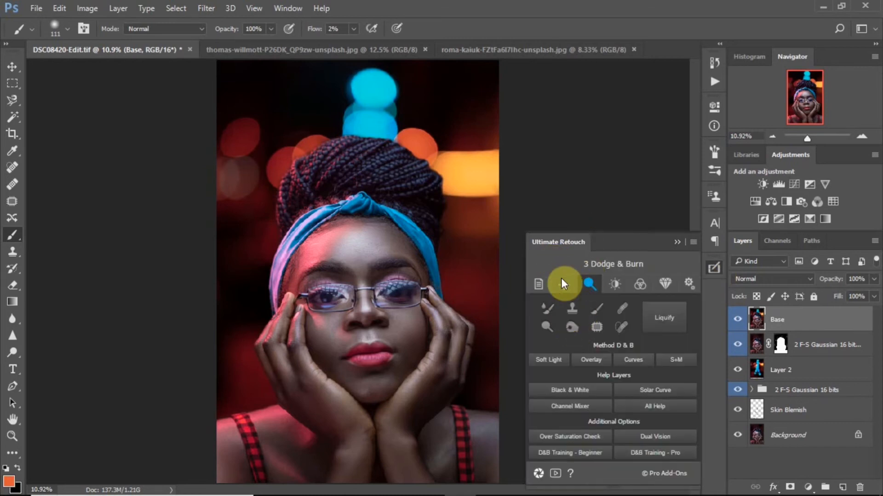
pyautogui.click(563, 286)
pyautogui.click(554, 320)
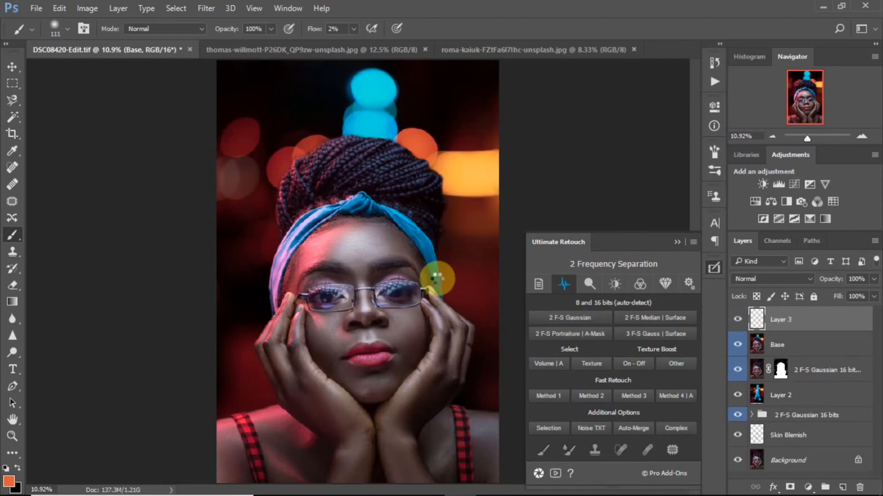
pyautogui.click(548, 364)
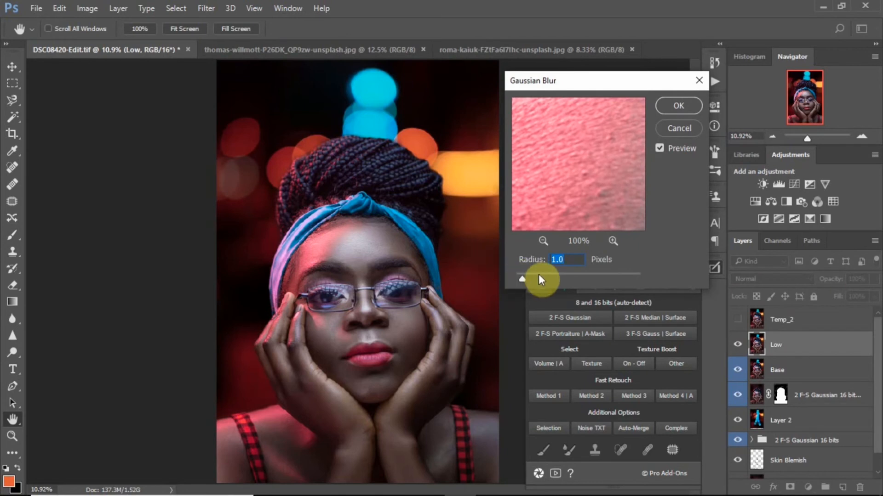
pyautogui.moveTo(541, 274); pyautogui.dragTo(553, 274)
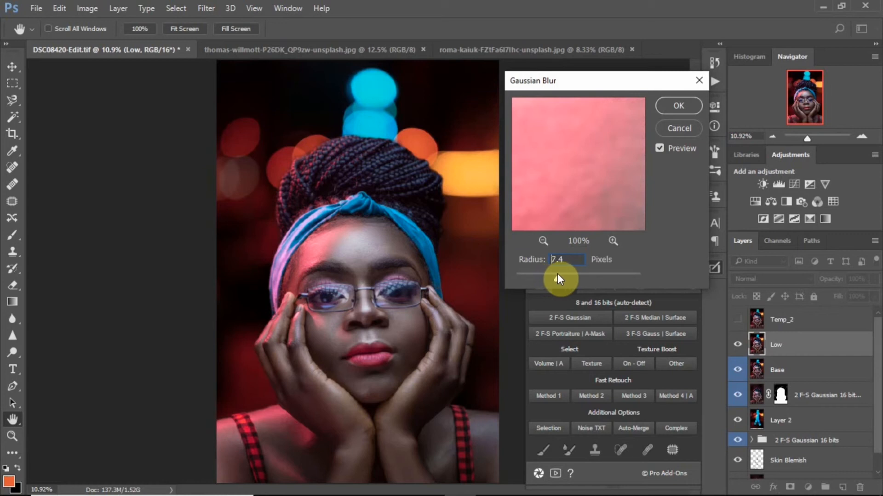
pyautogui.moveTo(565, 273); pyautogui.dragTo(564, 273)
pyautogui.click(678, 108)
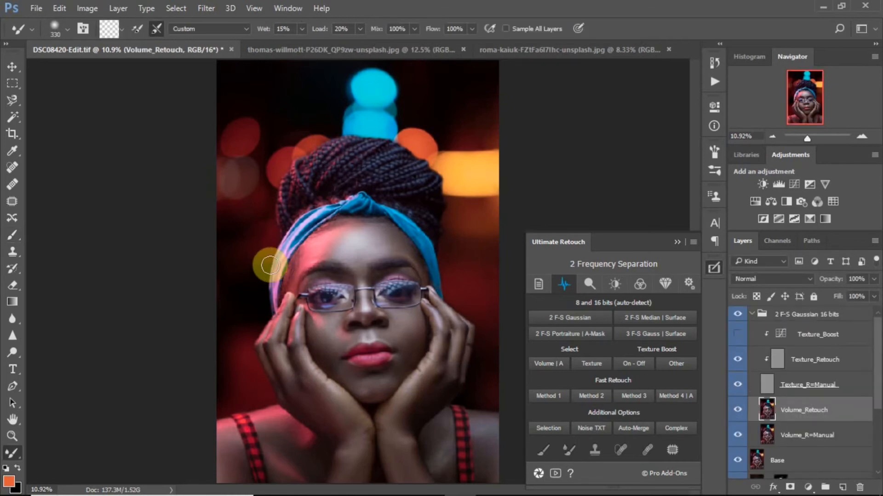
# - Smooth the forehead tones on Volume_Retouch with the 330 px Mixer Brush, and reduce the brush size for the skin around the glasses
pyautogui.hotkey('ctrl', '+')
pyautogui.hotkey('ctrl', '+')
pyautogui.hotkey('ctrl', '+')
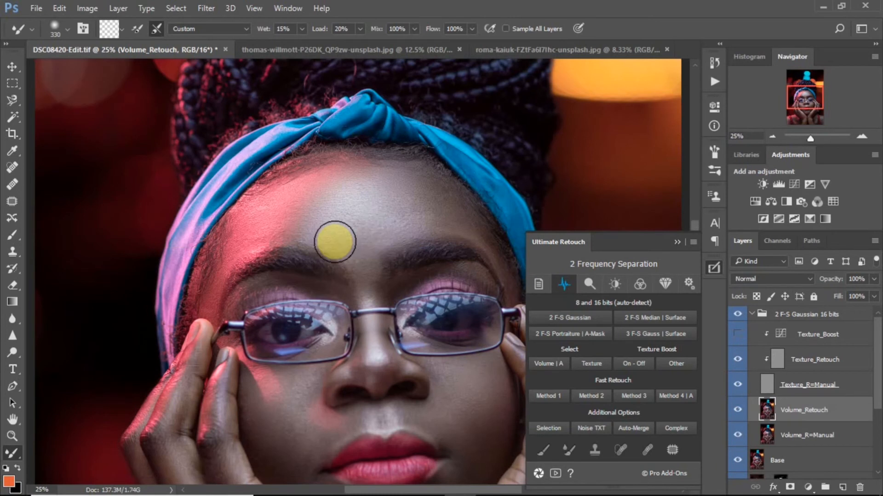
pyautogui.hotkey('ctrl', '+')
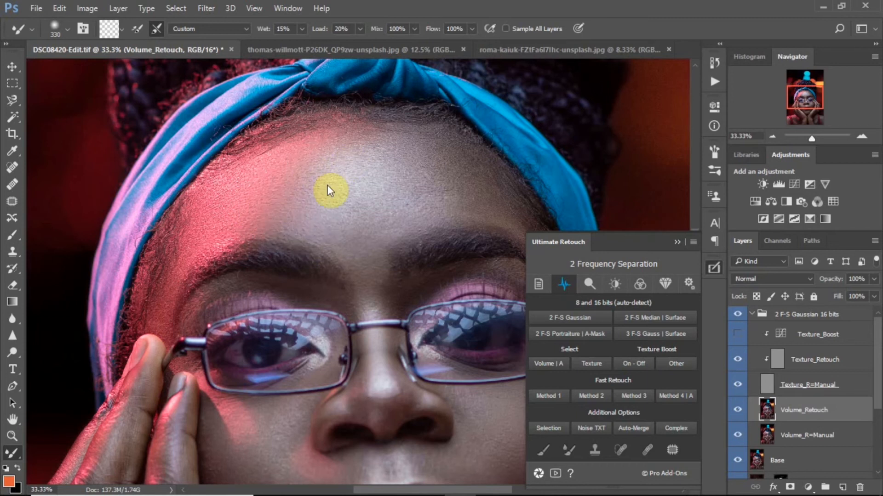
pyautogui.hotkey('ctrl', '-')
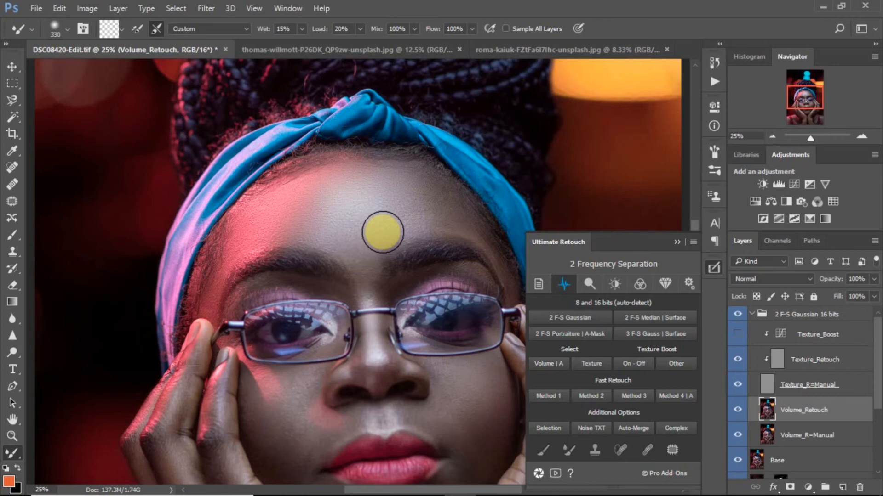
pyautogui.moveTo(417, 196)
pyautogui.mouseDown()
pyautogui.moveTo(443, 205)
pyautogui.moveTo(442, 229)
pyautogui.moveTo(462, 226)
pyautogui.mouseUp()
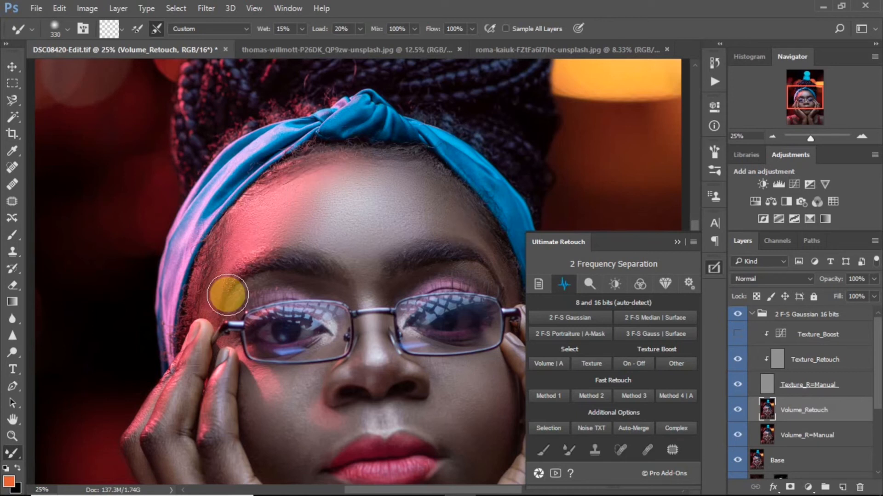
pyautogui.keyDown('alt'); pyautogui.rightClick(227, 295); pyautogui.keyUp('alt')
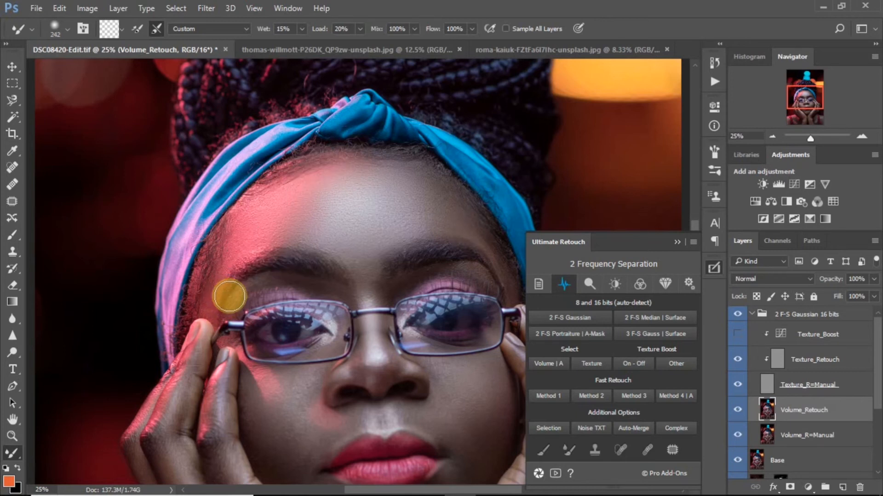
pyautogui.keyDown('alt'); pyautogui.rightClick(233, 304); pyautogui.keyUp('alt')
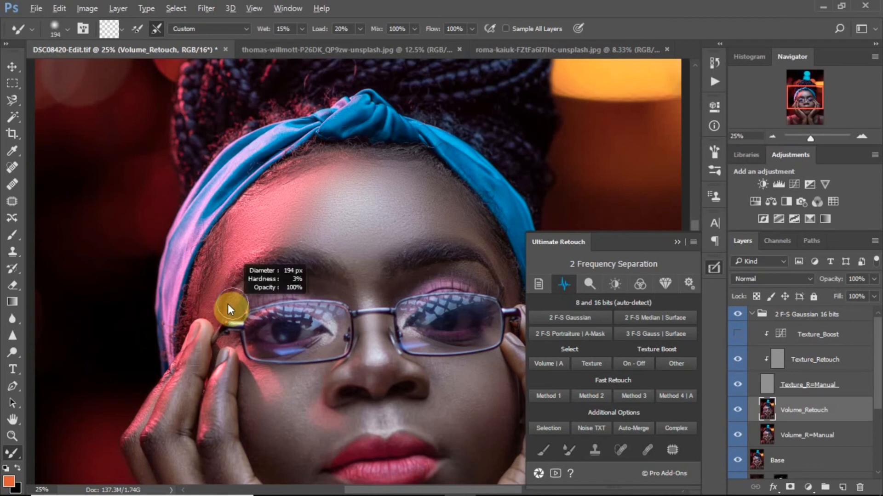
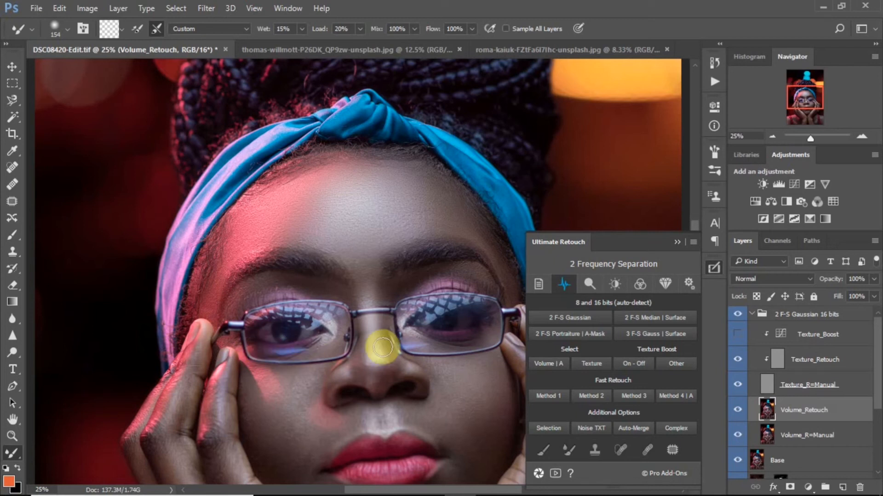
# - Blend the cheek tones on Volume_Retouch with a 262 px Mixer Brush and the hands and wrists with a 538 px one
pyautogui.moveTo(806, 94); pyautogui.dragTo(812, 110)
pyautogui.moveTo(300, 164)
pyautogui.mouseDown()
pyautogui.moveTo(259, 161)
pyautogui.moveTo(291, 147)
pyautogui.moveTo(276, 143)
pyautogui.moveTo(254, 149)
pyautogui.moveTo(251, 176)
pyautogui.moveTo(246, 144)
pyautogui.mouseUp()
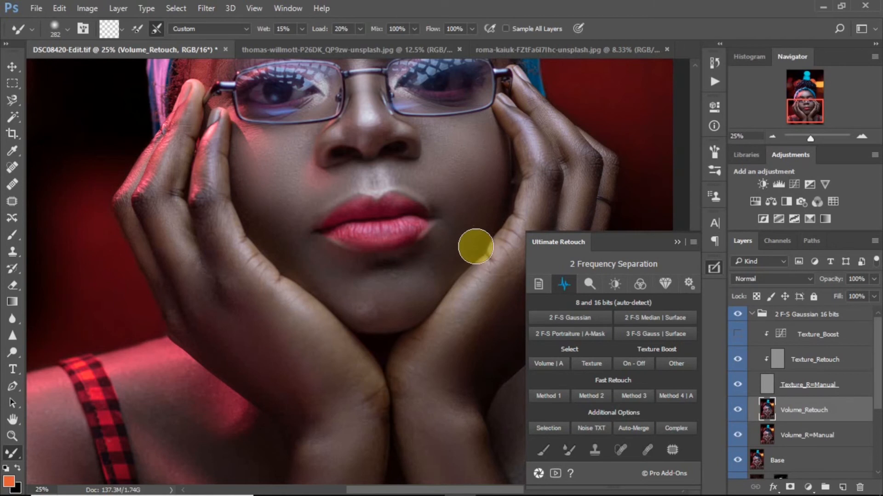
pyautogui.moveTo(795, 108); pyautogui.dragTo(797, 110)
pyautogui.moveTo(299, 346)
pyautogui.mouseDown()
pyautogui.moveTo(329, 349)
pyautogui.moveTo(286, 351)
pyautogui.moveTo(259, 325)
pyautogui.mouseUp()
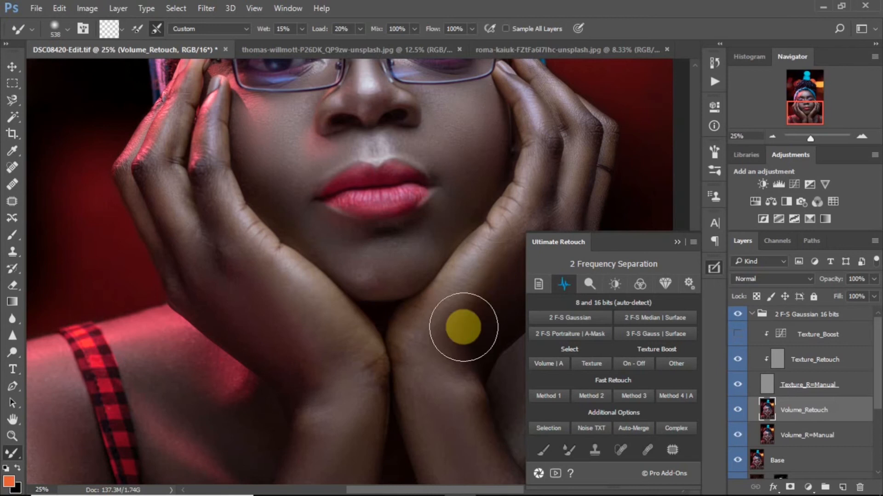
# - Compare the whole portrait with and without the Volume_Retouch smoothing
pyautogui.hotkey('ctrl', '0')
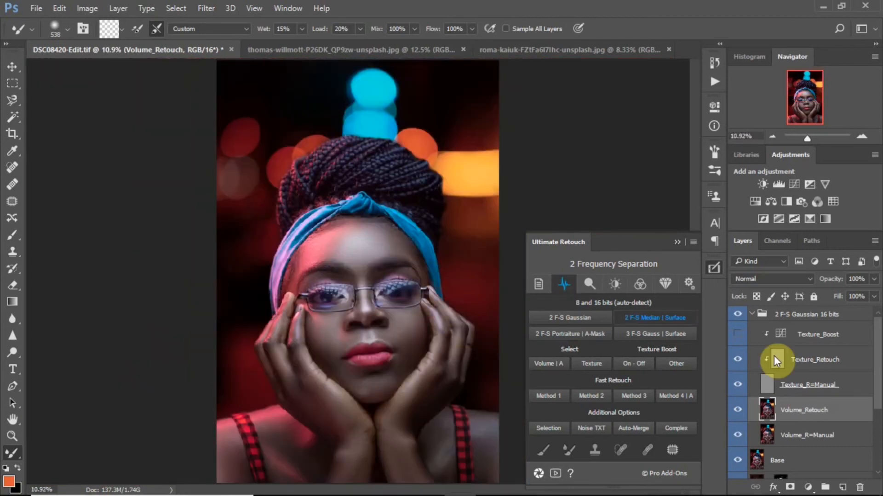
pyautogui.click(737, 409)
pyautogui.click(738, 409)
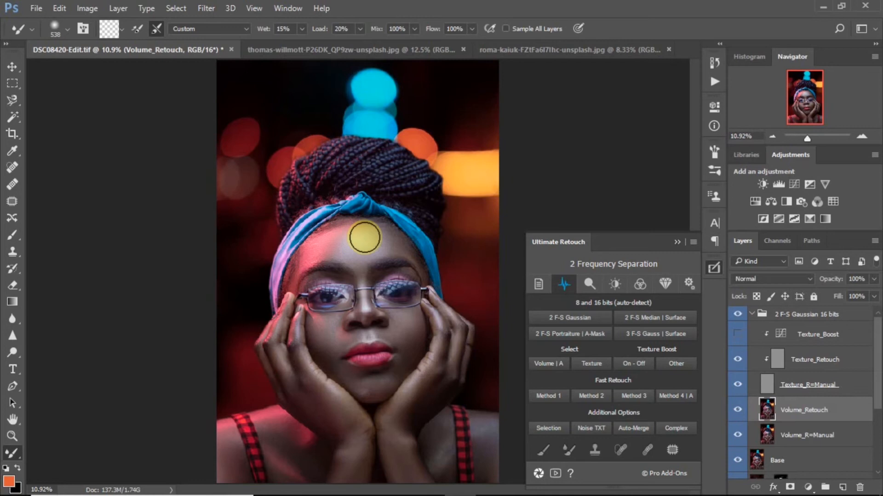
# - Lower the opacity of Volume_Retouch to 88% and check the softened smoothing against the unretouched portrait
pyautogui.moveTo(339, 246)
pyautogui.mouseDown()
pyautogui.moveTo(386, 235)
pyautogui.moveTo(407, 247)
pyautogui.mouseUp()
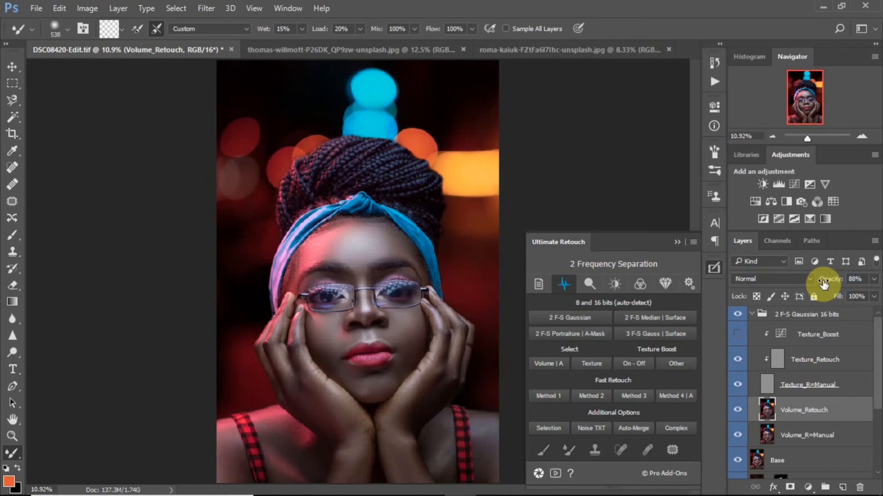
pyautogui.click(738, 414)
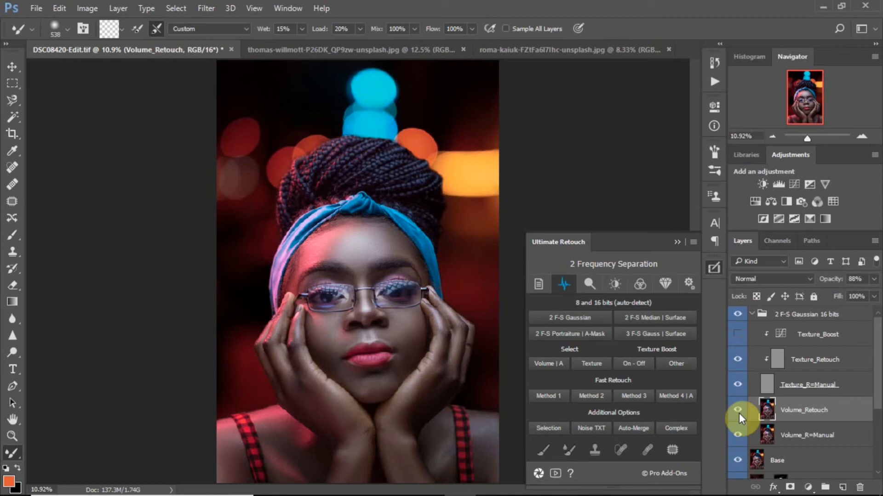
pyautogui.click(738, 415)
pyautogui.click(739, 417)
pyautogui.click(738, 415)
pyautogui.click(739, 416)
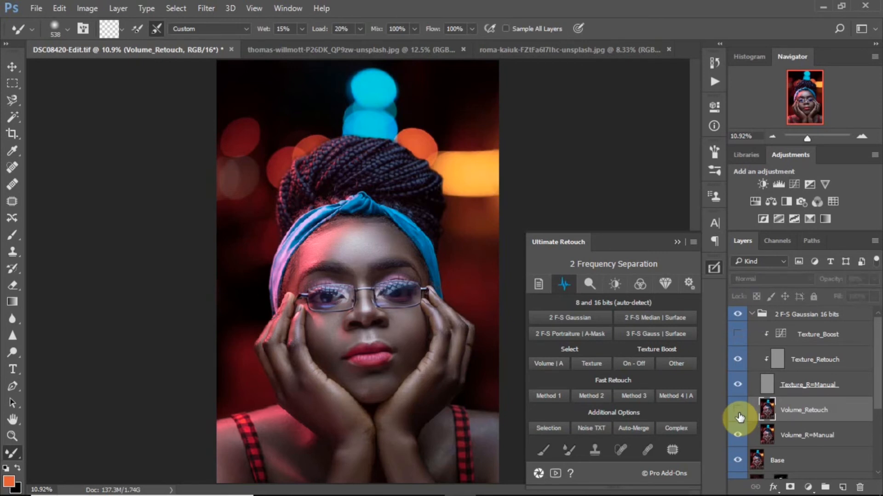
pyautogui.click(738, 415)
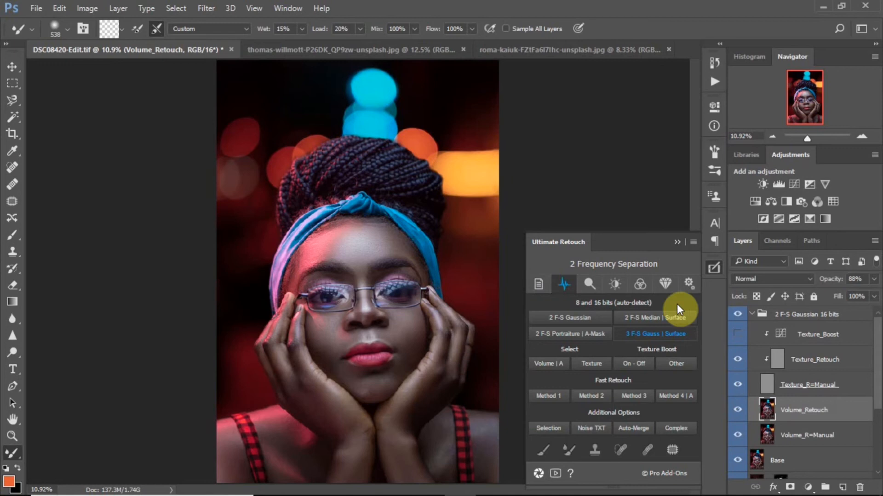
pyautogui.click(750, 317)
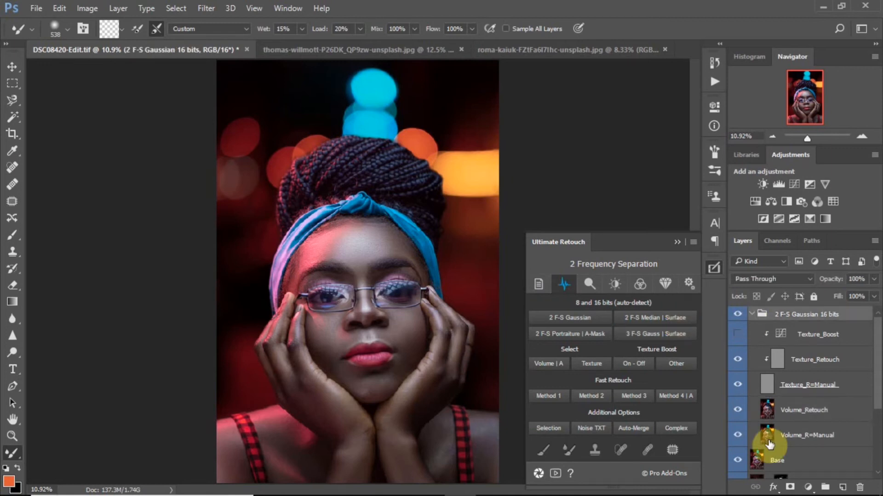
pyautogui.click(793, 411)
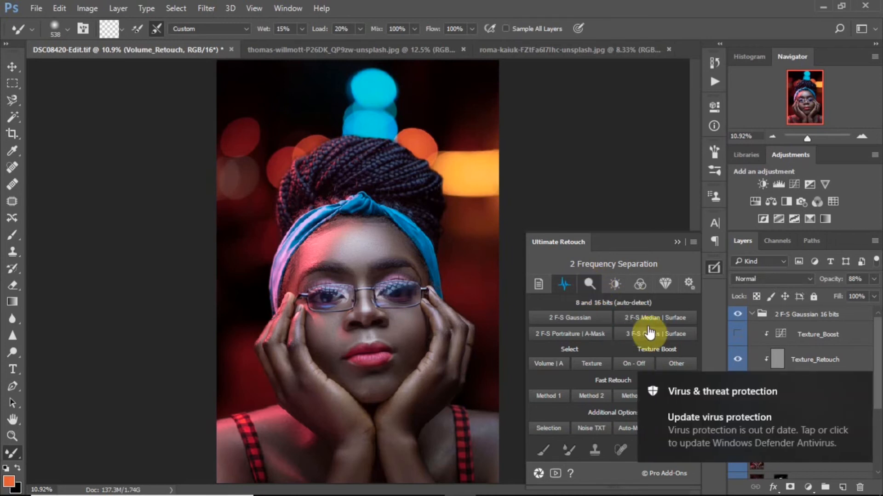
pyautogui.moveTo(853, 391)
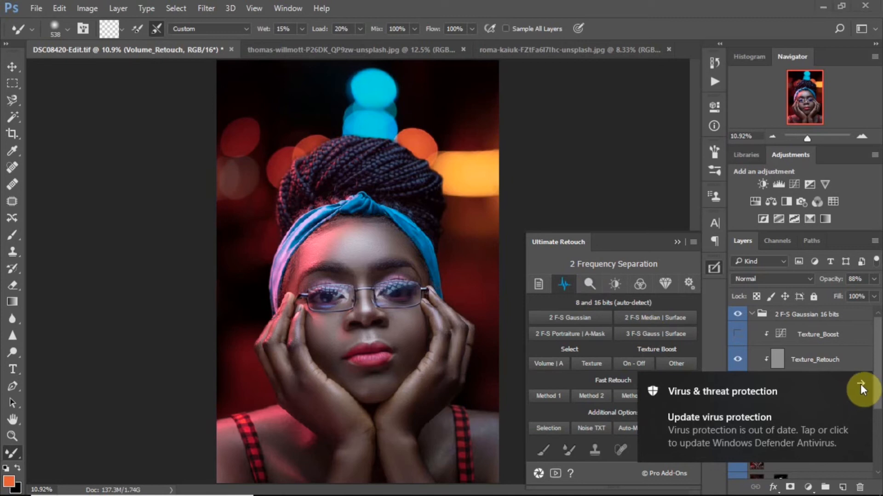
pyautogui.click(737, 359)
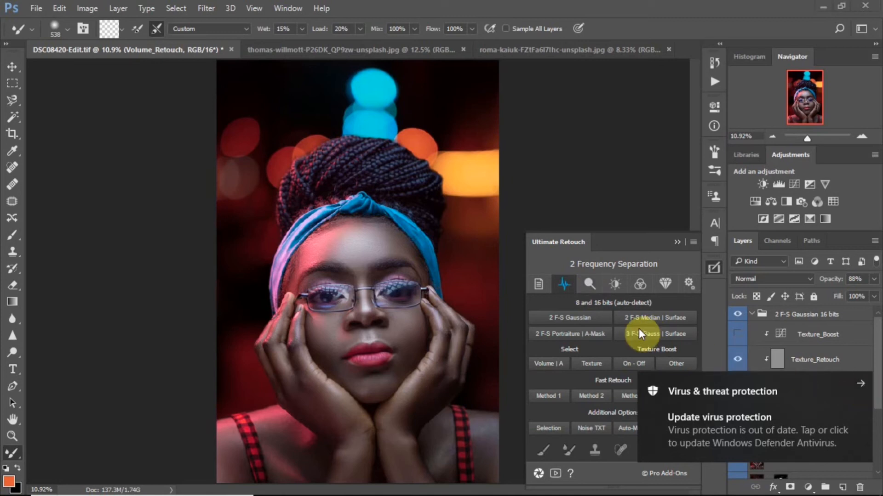
# - Run Ultimate Retouch's Skintone local tool above Volume_Retouch and sample the shadow color 292221 from the shaded cheek
pyautogui.click(593, 285)
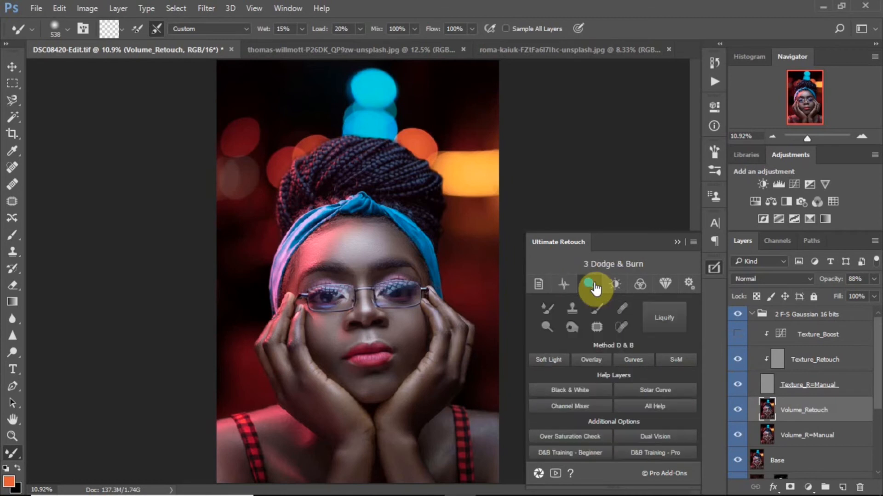
pyautogui.click(614, 286)
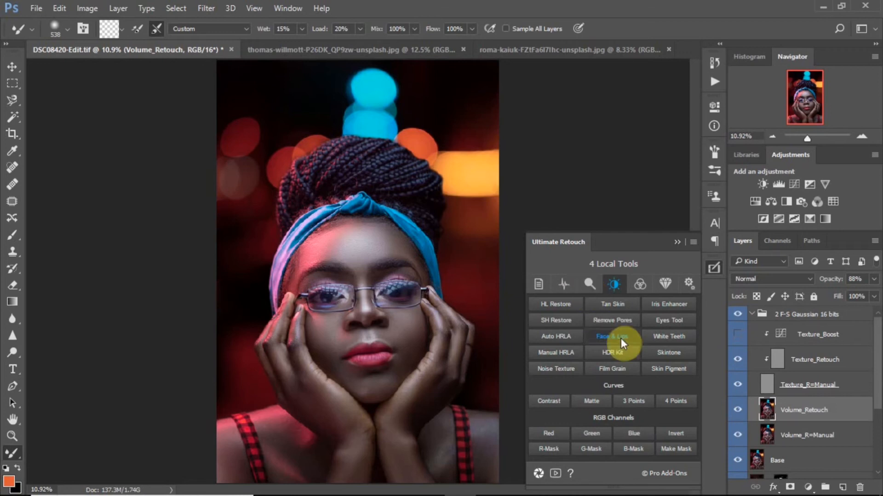
pyautogui.click(671, 352)
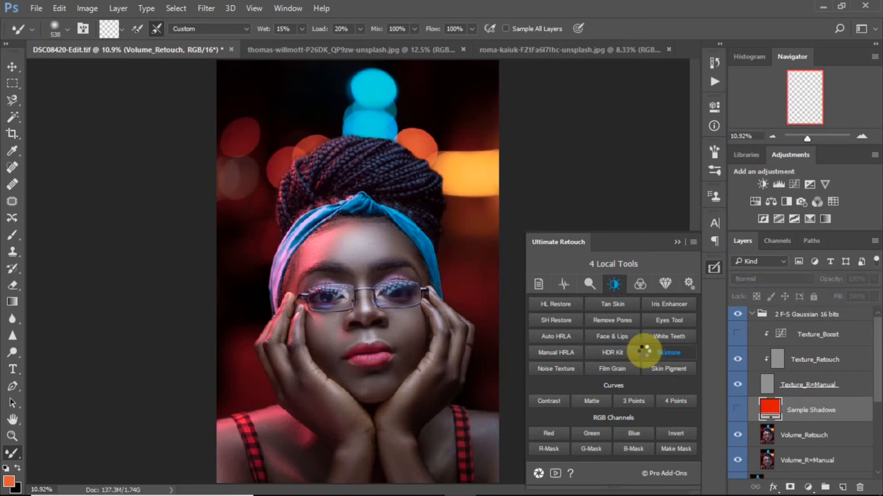
pyautogui.click(407, 347)
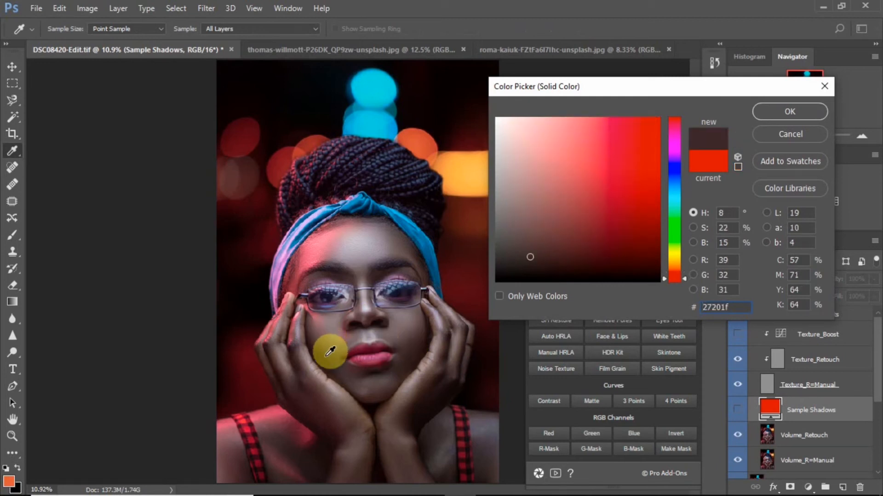
pyautogui.click(408, 339)
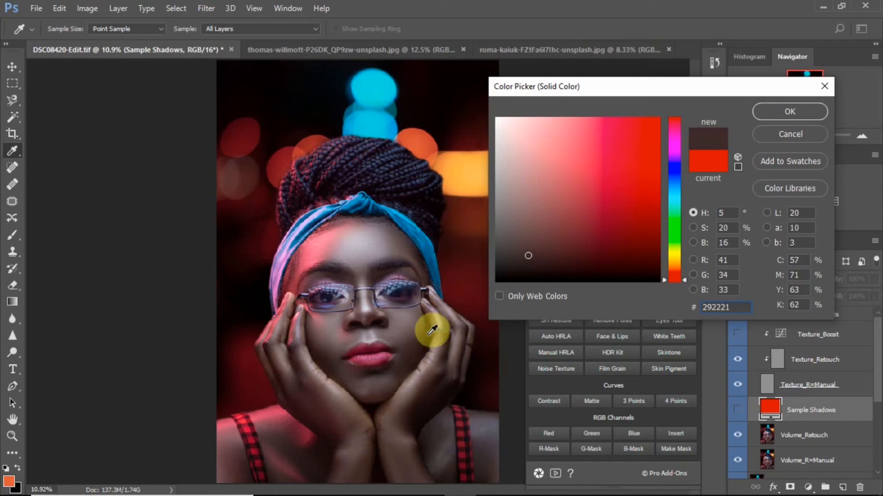
pyautogui.click(762, 110)
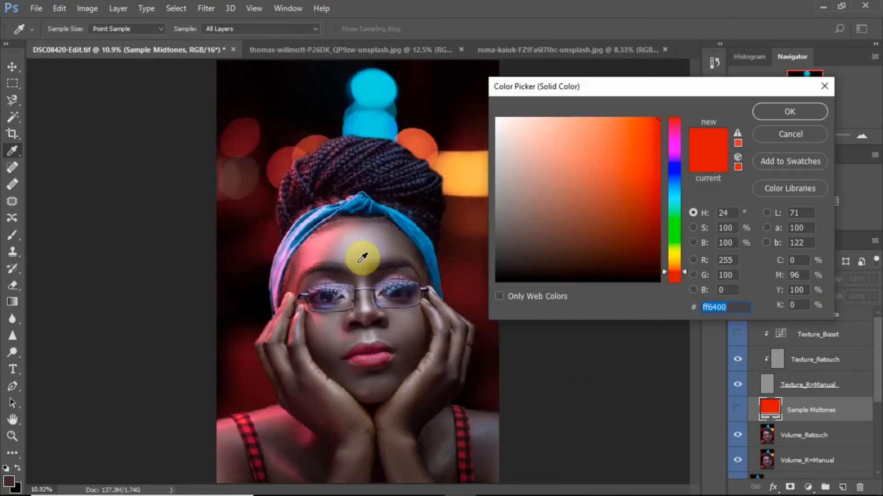
# - Sample the skin on the forehead and cheek for the Skintone midtones and adjust the color to 66514f
pyautogui.click(389, 231)
pyautogui.click(393, 233)
pyautogui.click(409, 320)
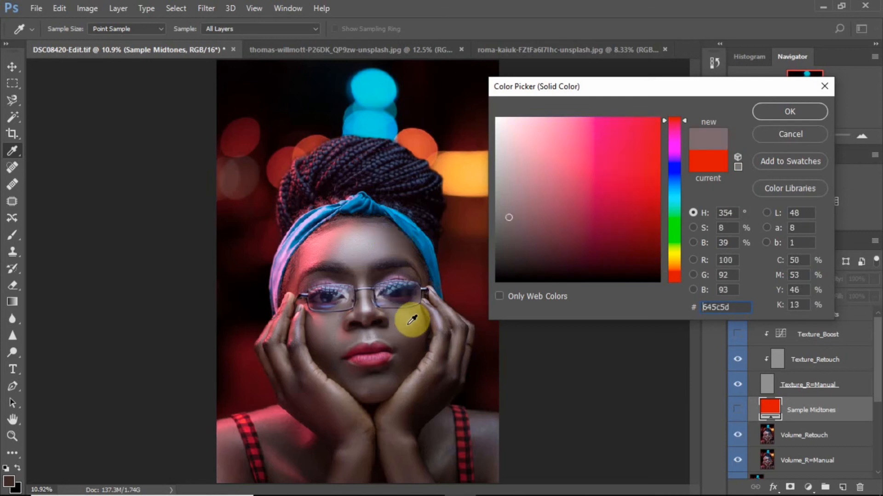
pyautogui.click(421, 322)
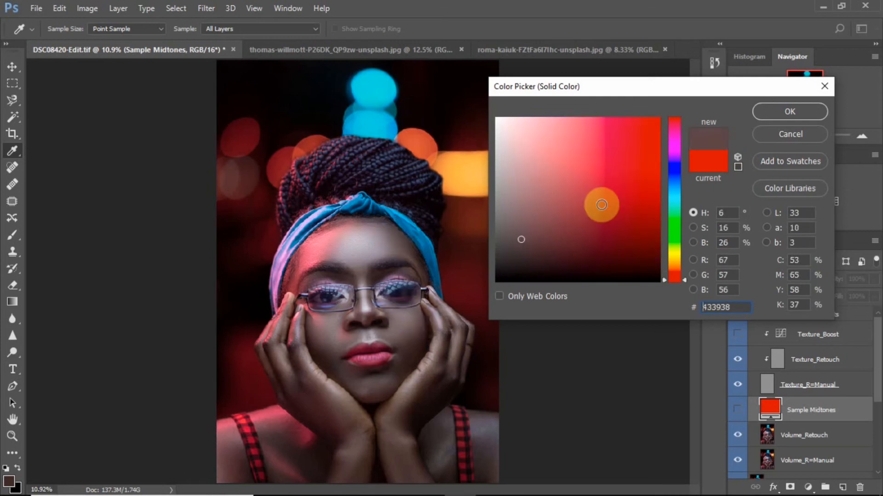
pyautogui.click(530, 211)
pyautogui.moveTo(529, 214); pyautogui.dragTo(532, 217)
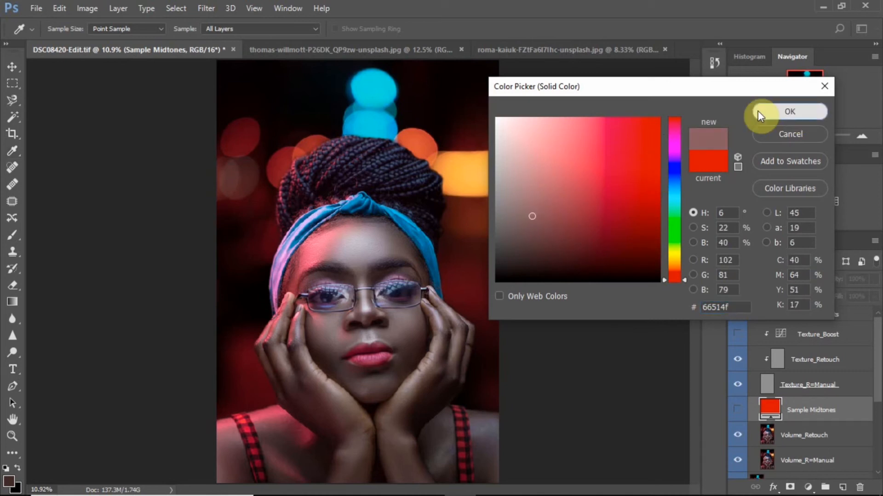
pyautogui.click(790, 112)
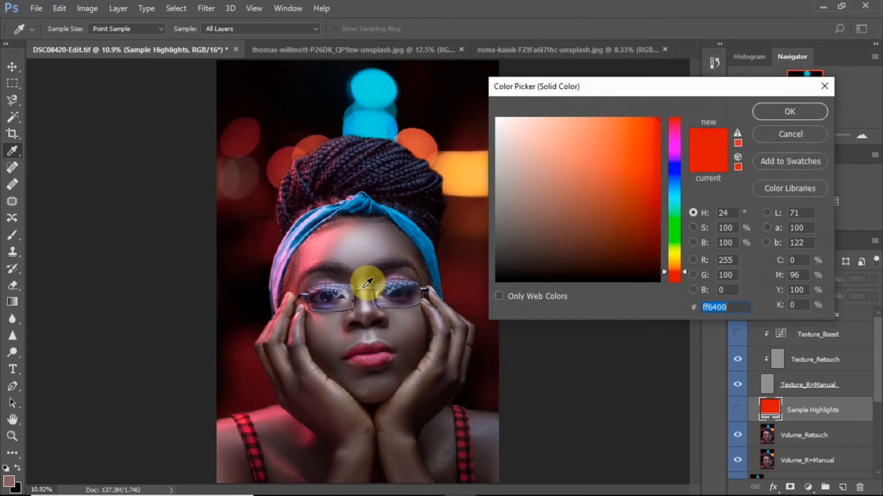
# - Try several colors for the Skintone highlights and accept 7c7479 sampled from the bright area of the forehead
pyautogui.click(379, 328)
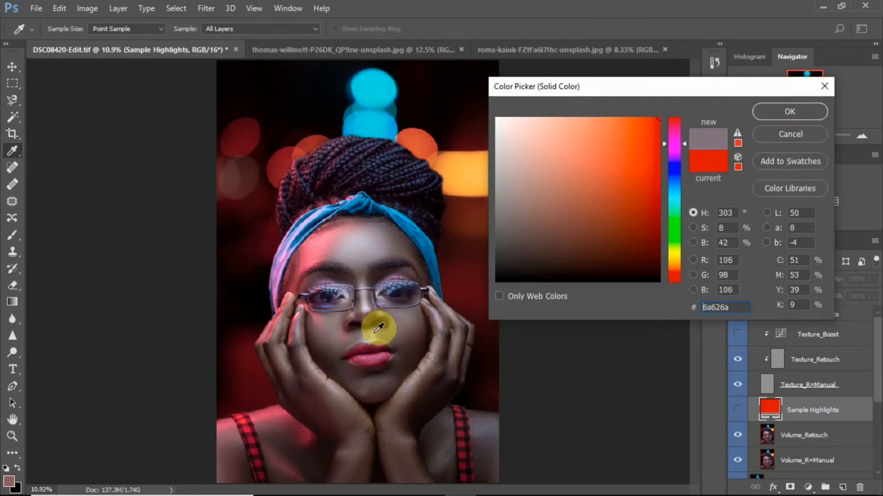
pyautogui.click(366, 373)
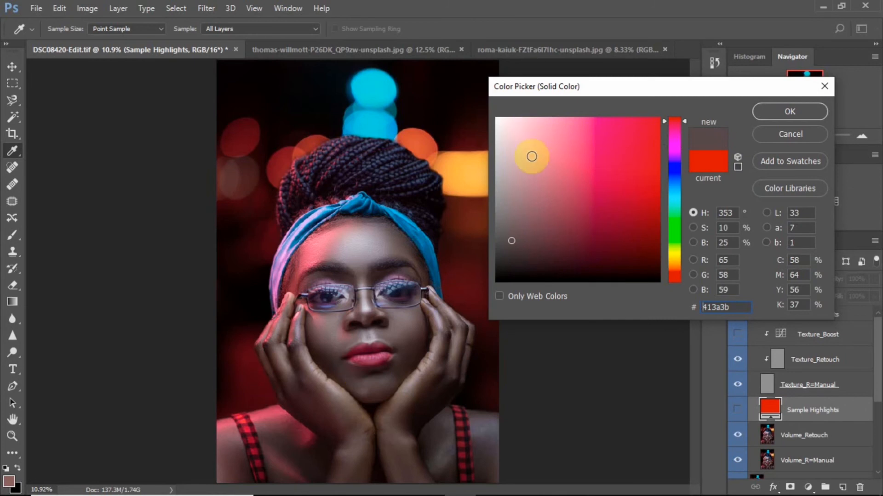
pyautogui.click(530, 153)
pyautogui.click(536, 172)
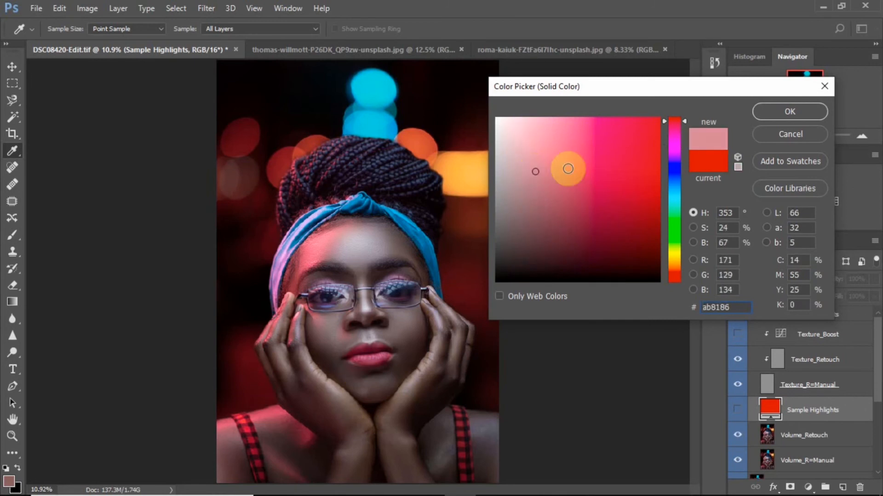
pyautogui.moveTo(683, 123); pyautogui.dragTo(688, 268)
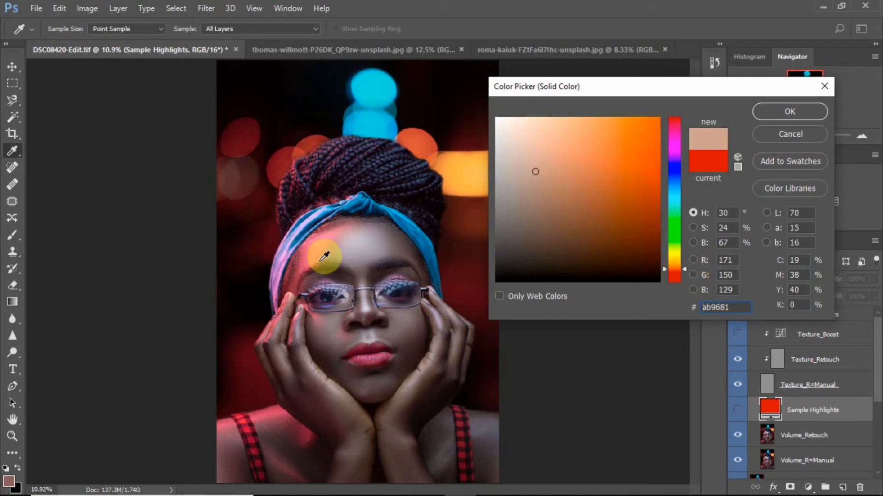
pyautogui.click(369, 252)
pyautogui.moveTo(371, 249); pyautogui.dragTo(385, 227)
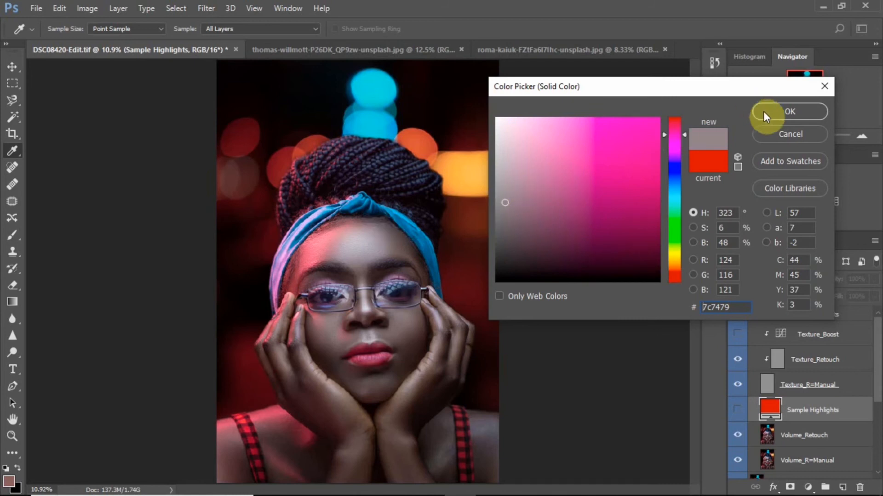
pyautogui.click(764, 112)
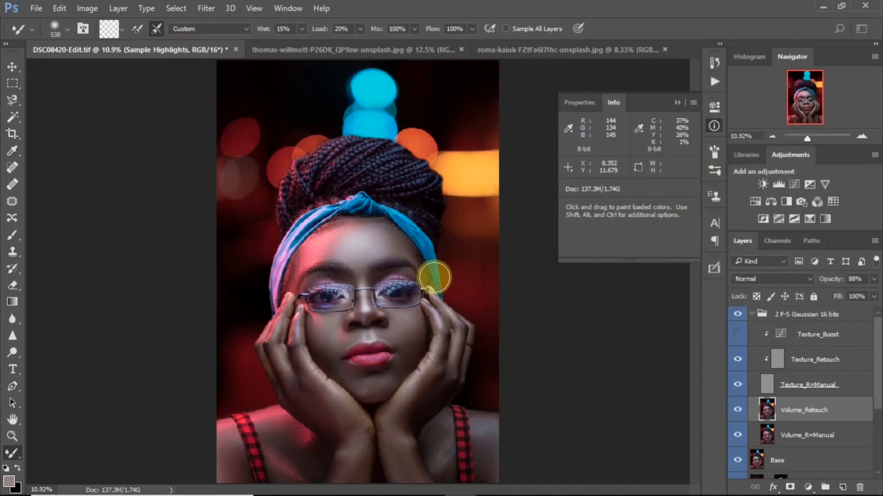
# - Set the brush flow to 23% and paint the Skintone effect over the face, arms and shoulders
pyautogui.rightClick(353, 237)
pyautogui.moveTo(340, 247); pyautogui.dragTo(354, 252)
pyautogui.moveTo(318, 29); pyautogui.dragTo(327, 29)
pyautogui.moveTo(339, 243)
pyautogui.mouseDown()
pyautogui.moveTo(403, 248)
pyautogui.moveTo(394, 336)
pyautogui.moveTo(406, 272)
pyautogui.moveTo(390, 298)
pyautogui.moveTo(389, 373)
pyautogui.moveTo(328, 352)
pyautogui.moveTo(354, 307)
pyautogui.moveTo(439, 376)
pyautogui.moveTo(340, 432)
pyautogui.moveTo(297, 340)
pyautogui.moveTo(332, 425)
pyautogui.mouseUp()
pyautogui.moveTo(331, 425)
pyautogui.mouseDown()
pyautogui.moveTo(287, 442)
pyautogui.moveTo(483, 452)
pyautogui.mouseUp()
pyautogui.moveTo(483, 453); pyautogui.dragTo(237, 438)
# - Edit the Skintone gradient map and adjust the color of one of its gradient stops
pyautogui.doubleClick(770, 409)
pyautogui.click(620, 148)
pyautogui.doubleClick(678, 276)
pyautogui.moveTo(675, 248); pyautogui.dragTo(674, 271)
pyautogui.click(791, 112)
pyautogui.click(789, 92)
# - Compare the portrait with and without Skintone and clean its mask near the shoulder edge with a 349 px black brush
pyautogui.click(736, 411)
pyautogui.click(735, 410)
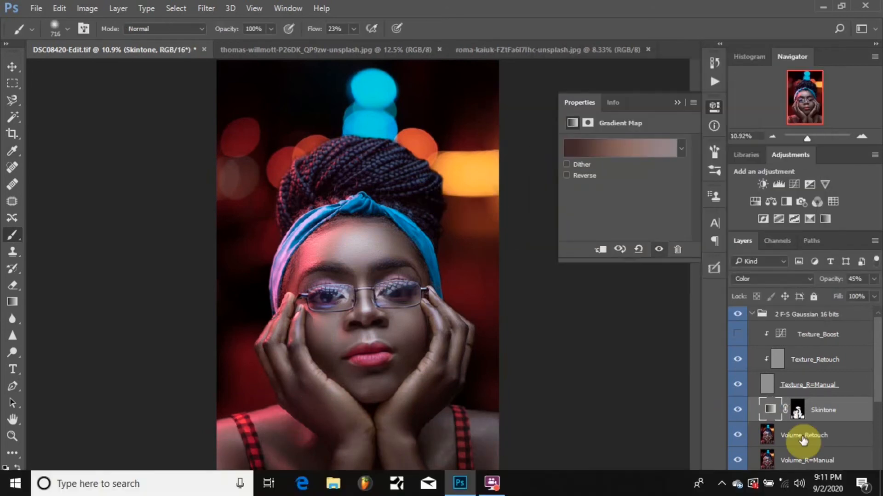
pyautogui.click(799, 410)
pyautogui.moveTo(476, 421); pyautogui.dragTo(459, 420)
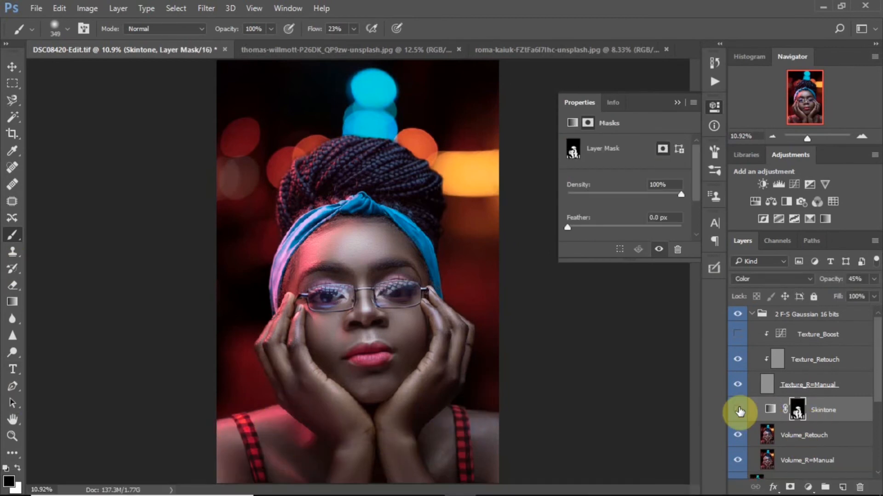
# - Merge the frequency separation group into the Background and delete the leftover Texture_Boost layer
pyautogui.click(753, 314)
pyautogui.hotkey('ctrl', 'e')
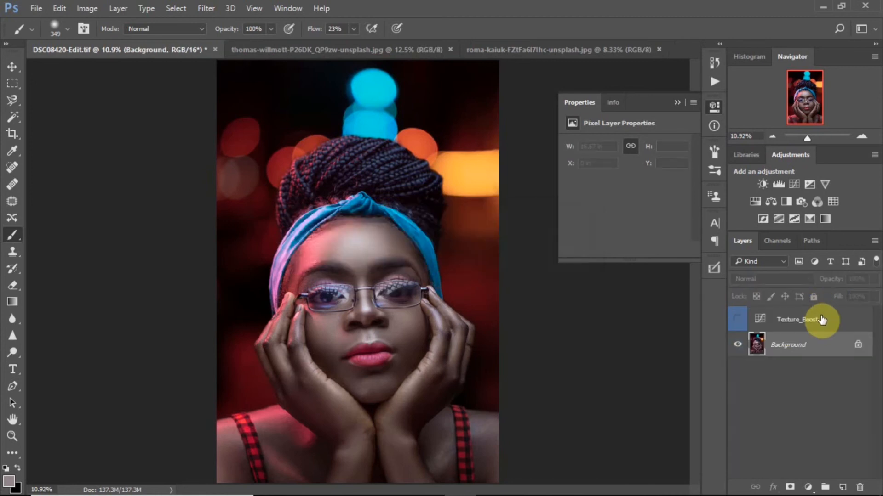
pyautogui.click(821, 320)
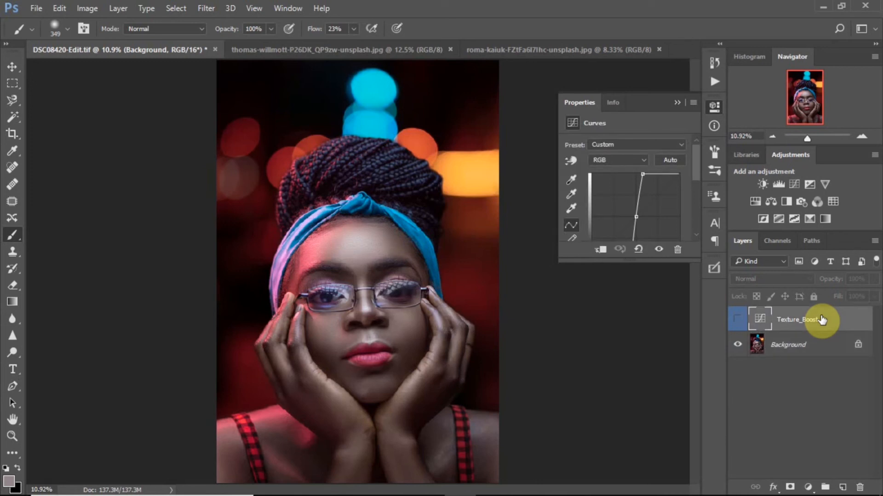
pyautogui.press('Delete')
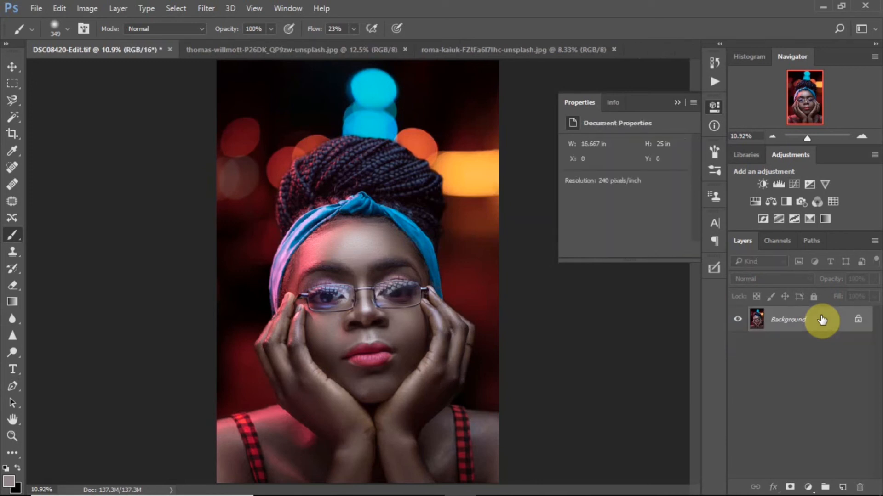
# - Run Ultimate Retouch's Eyes Tool on the Background with a High Pass radius of 6.6 pixels
pyautogui.click(677, 103)
pyautogui.click(716, 270)
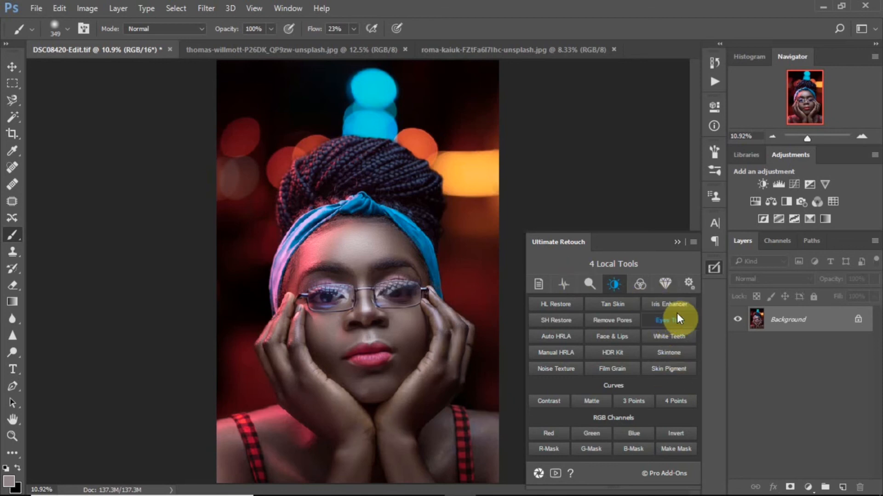
pyautogui.click(664, 321)
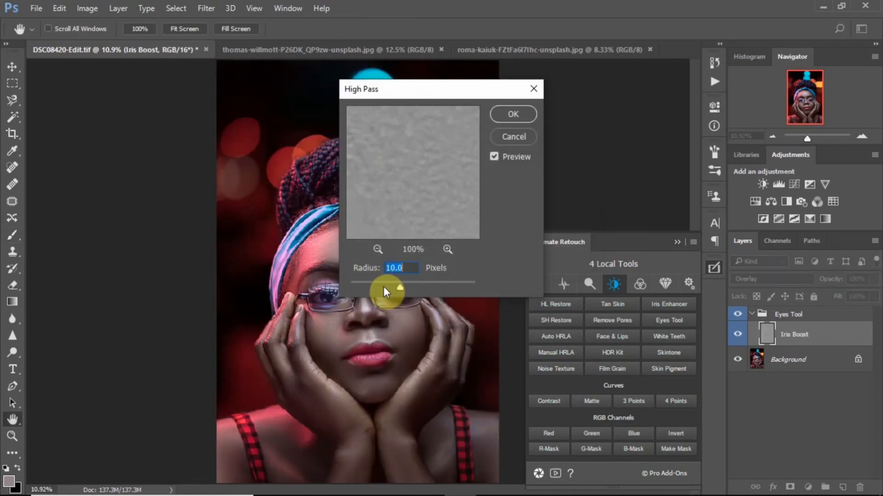
pyautogui.click(383, 285)
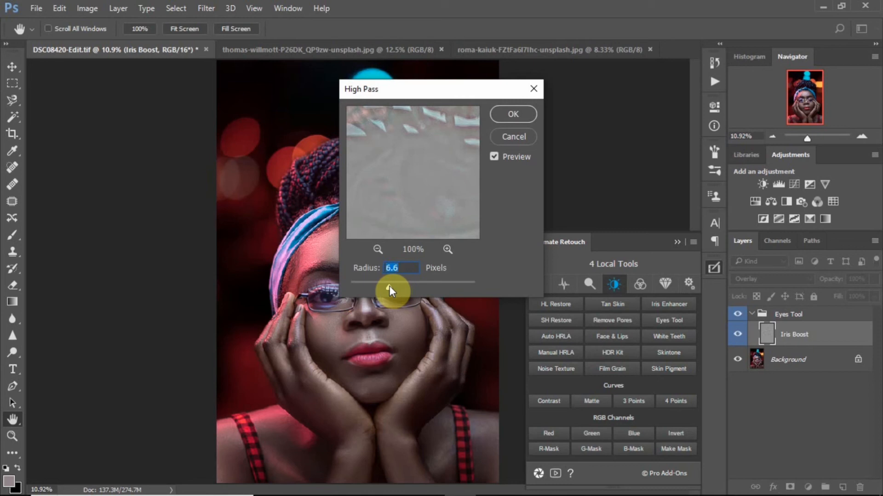
pyautogui.click(509, 114)
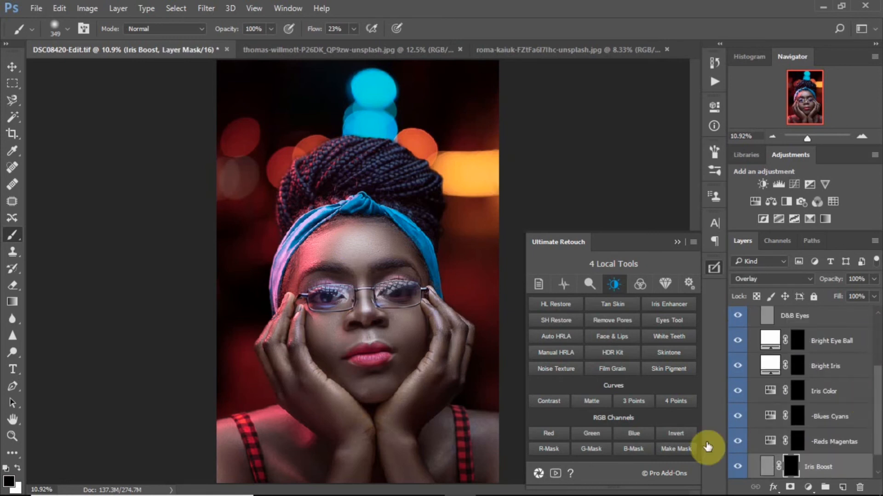
pyautogui.click(676, 449)
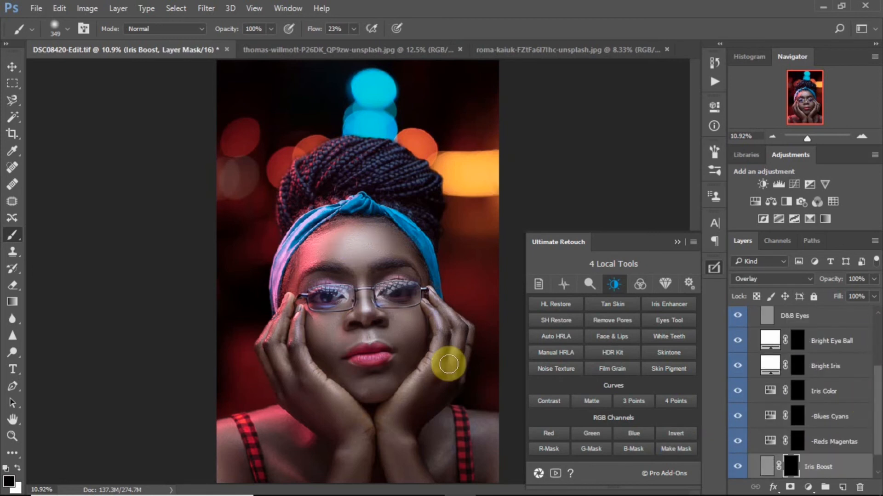
# - Paint white over both irises on the Iris Boost mask with a 133 px brush at 31% flow
pyautogui.hotkey('ctrl', '+')
pyautogui.hotkey('ctrl', '+')
pyautogui.hotkey('ctrl', '+')
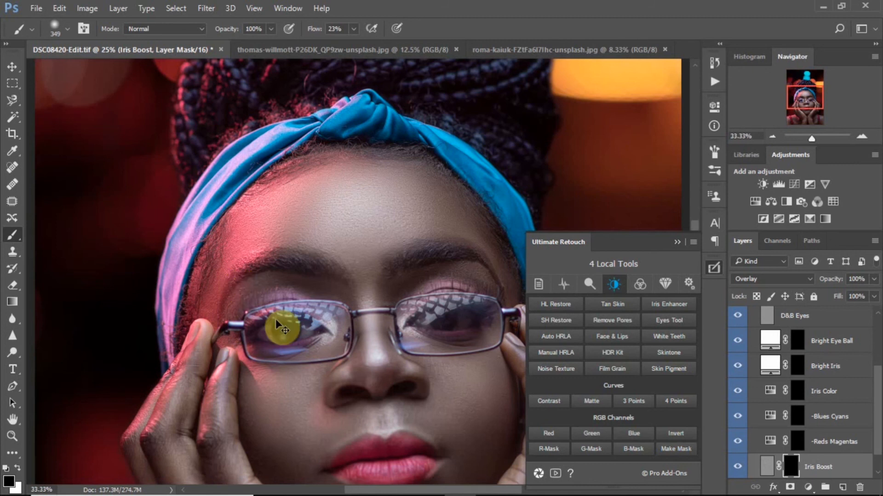
pyautogui.hotkey('ctrl', '+')
pyautogui.moveTo(233, 408); pyautogui.dragTo(202, 414)
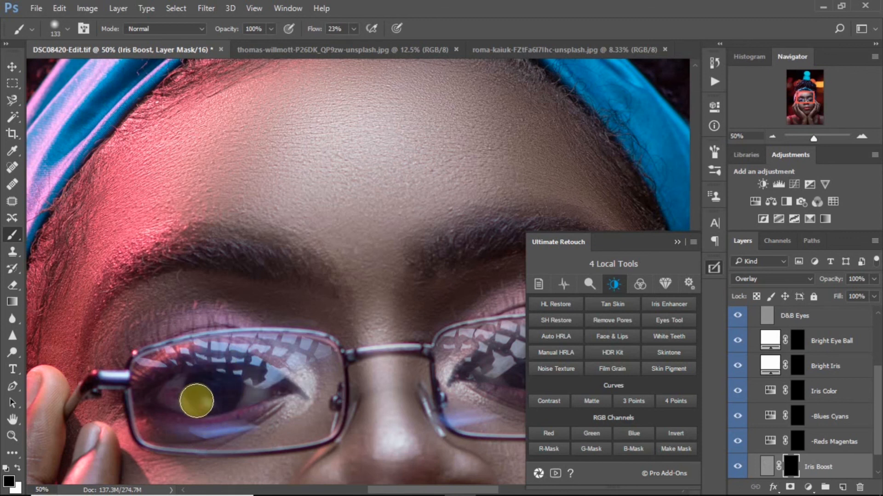
pyautogui.moveTo(311, 32); pyautogui.dragTo(316, 29)
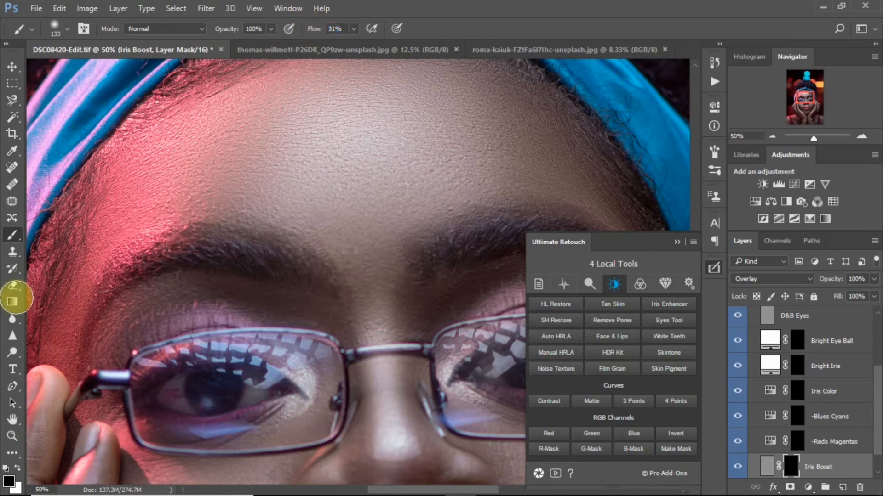
pyautogui.click(21, 470)
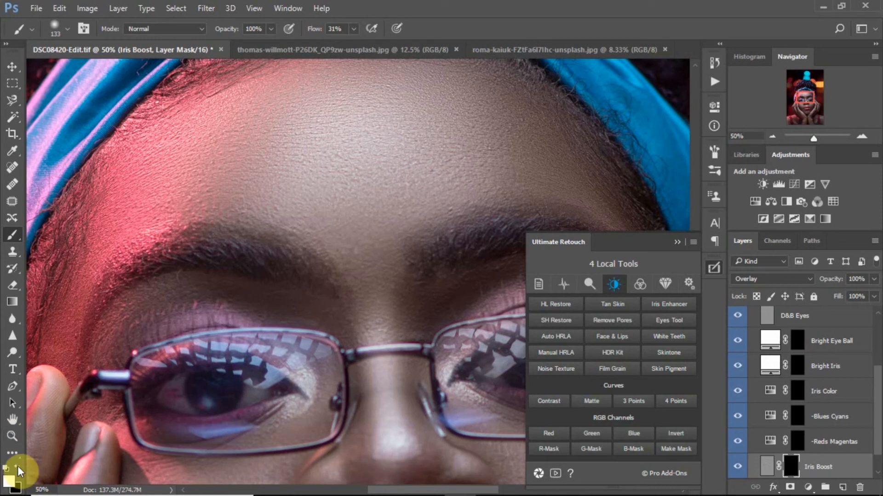
pyautogui.click(208, 384)
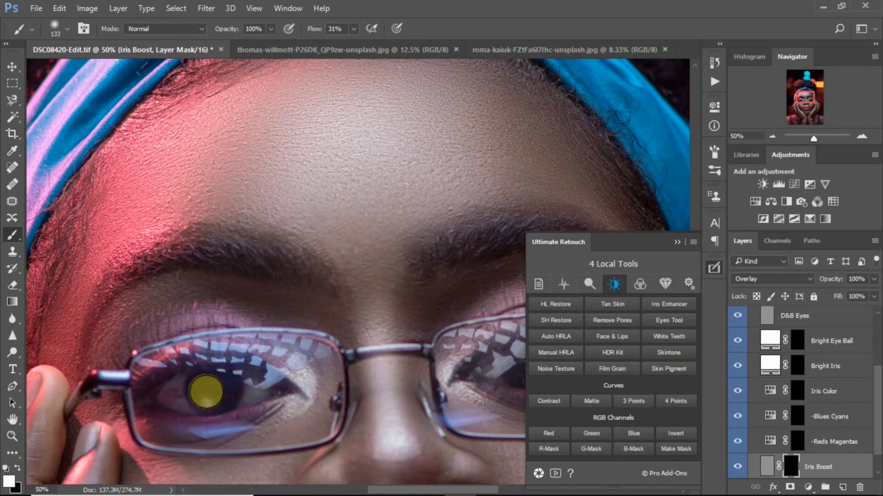
pyautogui.click(676, 243)
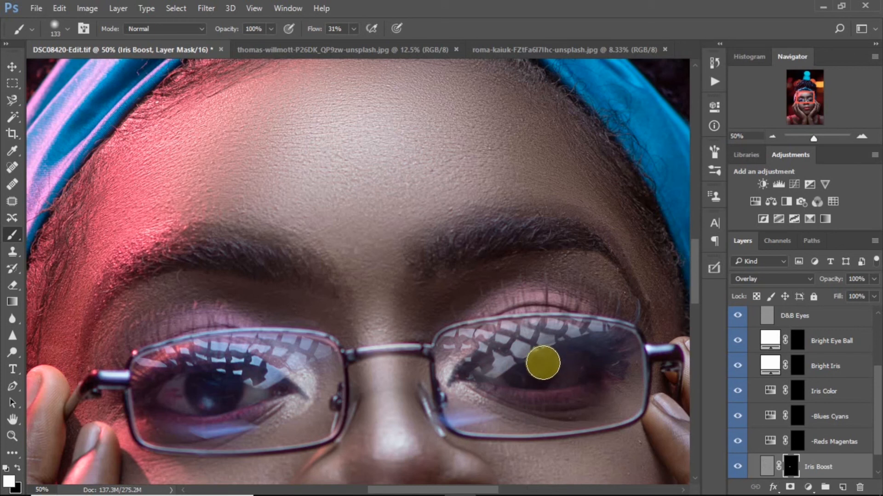
# - Paint white over the whites of both eyes on the Bright Eye Ball mask and check the result on the whole portrait
pyautogui.click(798, 342)
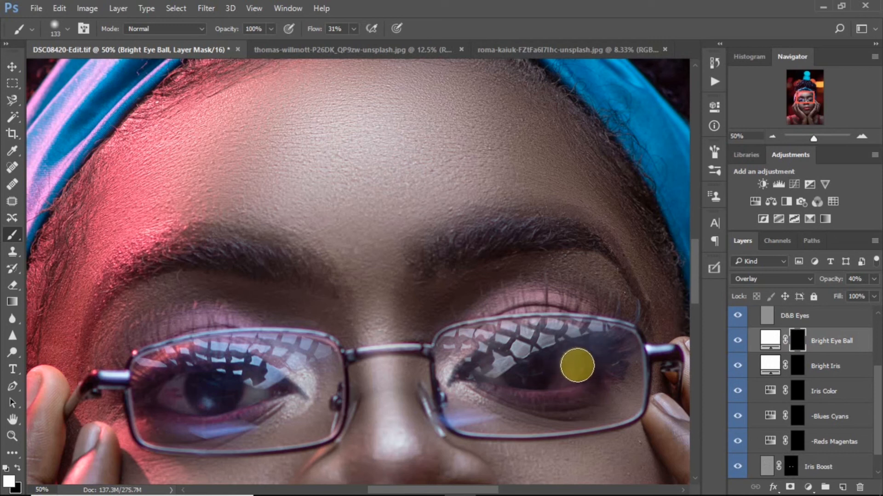
pyautogui.moveTo(581, 366)
pyautogui.mouseDown()
pyautogui.moveTo(483, 368)
pyautogui.moveTo(475, 377)
pyautogui.mouseUp()
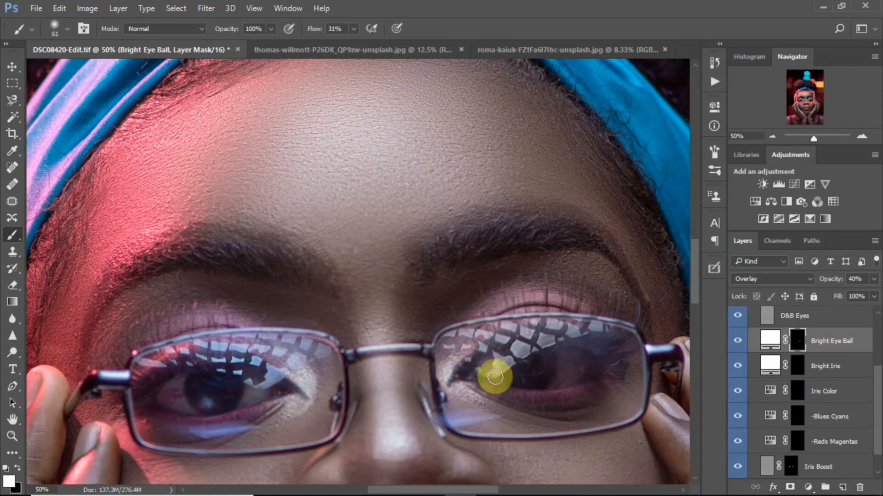
pyautogui.moveTo(249, 397)
pyautogui.mouseDown()
pyautogui.moveTo(173, 399)
pyautogui.moveTo(168, 387)
pyautogui.moveTo(206, 403)
pyautogui.mouseUp()
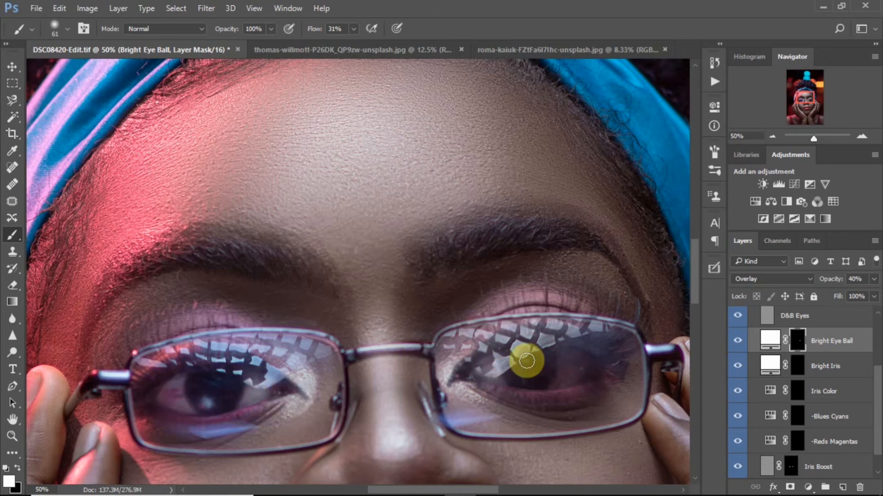
pyautogui.hotkey('ctrl', '0')
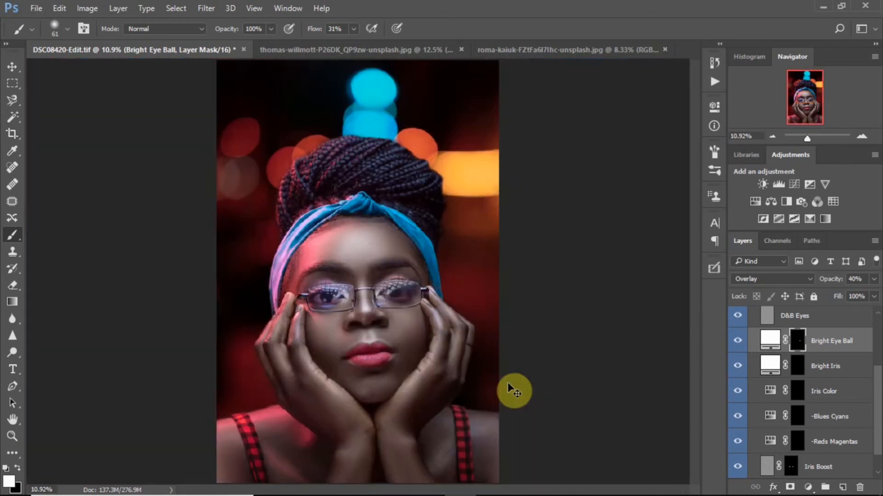
pyautogui.hotkey('ctrl', '+')
pyautogui.hotkey('ctrl', '+')
pyautogui.hotkey('ctrl', '+')
pyautogui.hotkey('ctrl', '+')
pyautogui.hotkey('ctrl', '+')
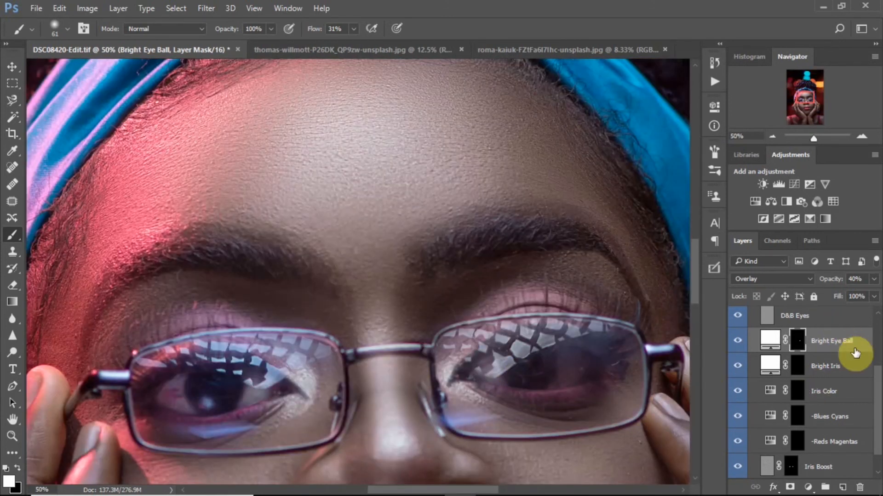
# - Try to brighten the irises by painting white on the Bright Iris mask with a 153 px brush
pyautogui.click(843, 369)
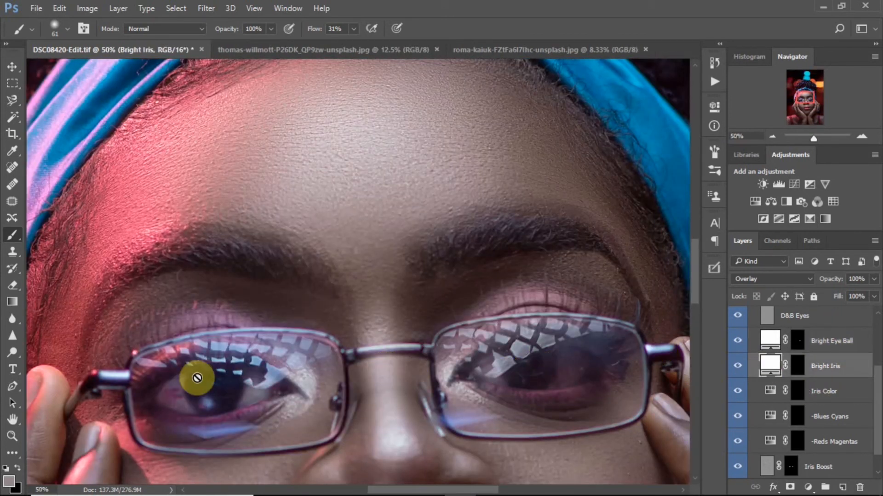
pyautogui.click(797, 366)
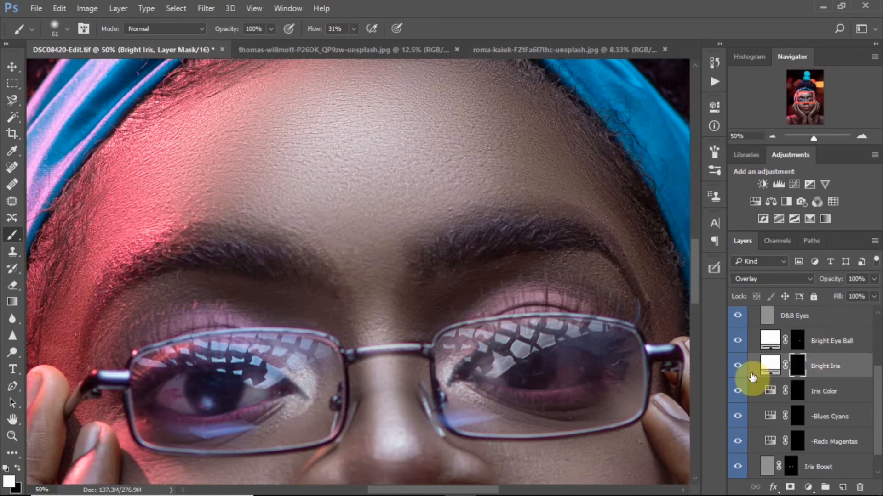
pyautogui.moveTo(205, 401)
pyautogui.mouseDown()
pyautogui.moveTo(205, 386)
pyautogui.moveTo(228, 389)
pyautogui.moveTo(210, 386)
pyautogui.mouseUp()
pyautogui.hotkey('ctrl', 'z')
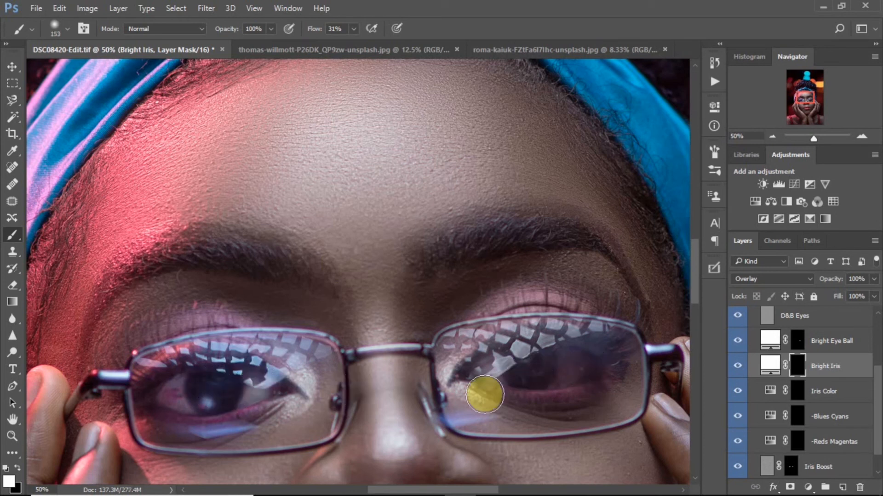
pyautogui.hotkey('ctrl', '0')
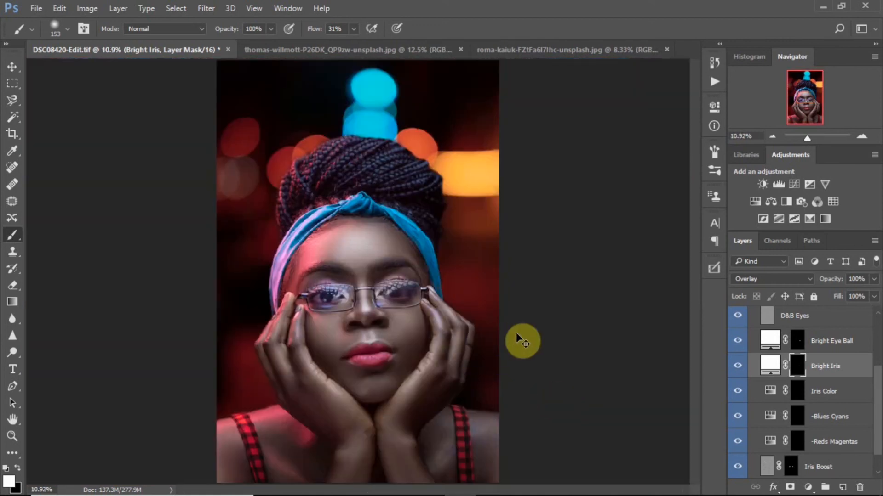
pyautogui.hotkey('ctrl', '2')
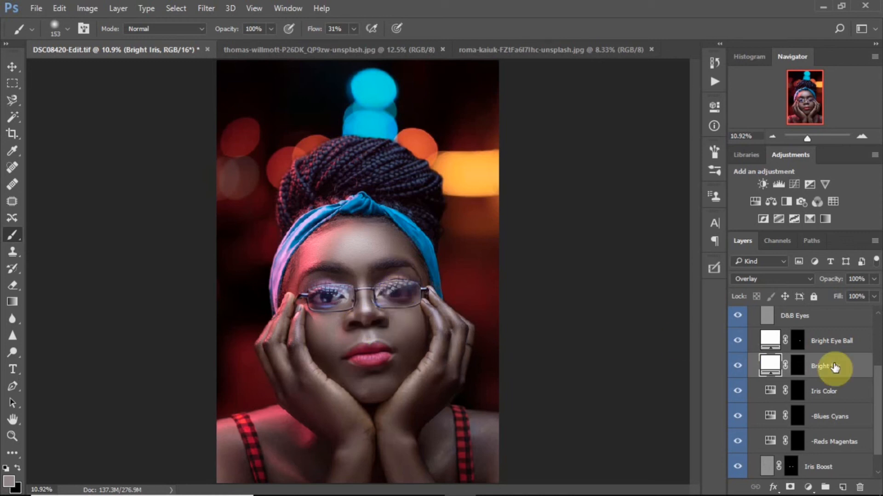
# - Paint white over the subject's left iris on the Bright Iris mask, reducing the brush size to 75 px
pyautogui.click(797, 366)
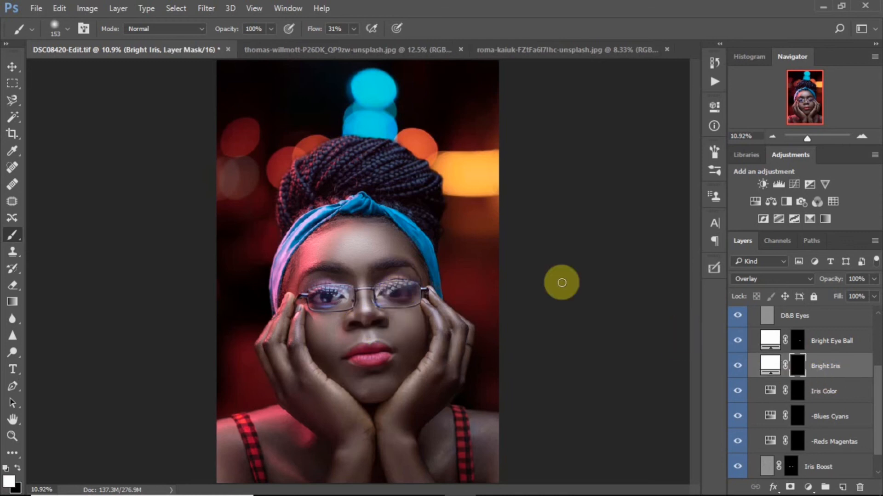
pyautogui.click(395, 292)
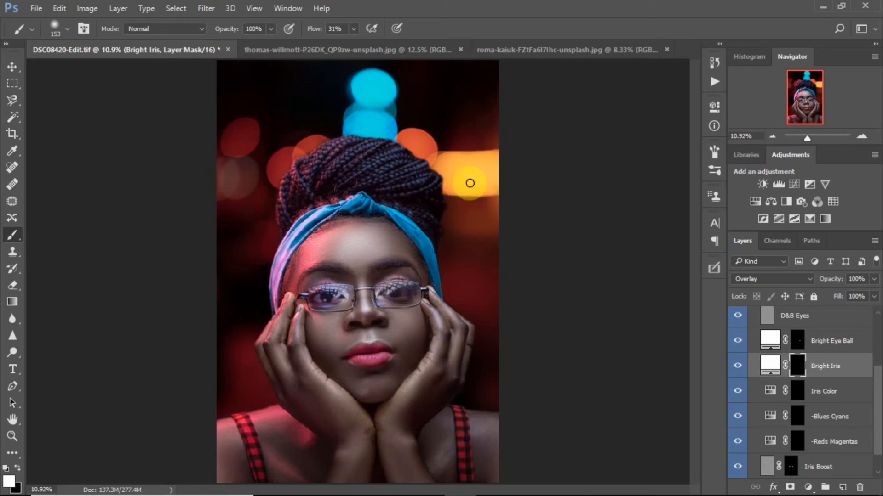
pyautogui.scroll(4, 307, 256)
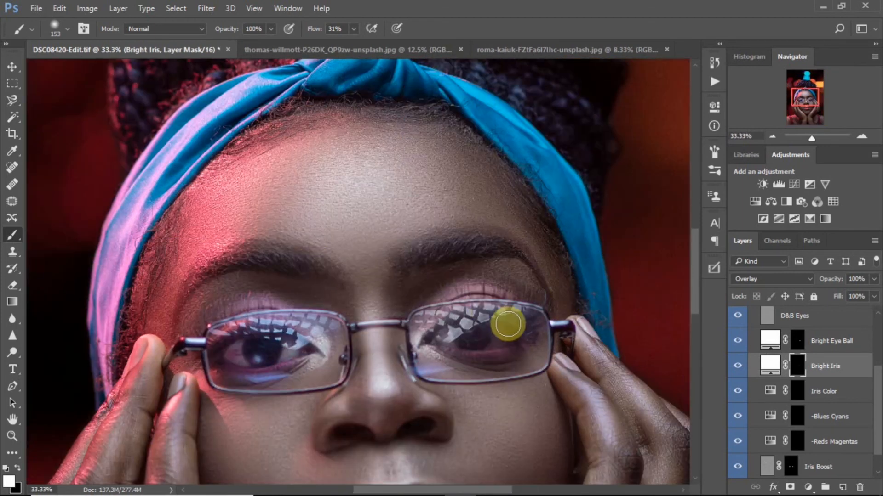
pyautogui.moveTo(510, 324); pyautogui.dragTo(500, 327)
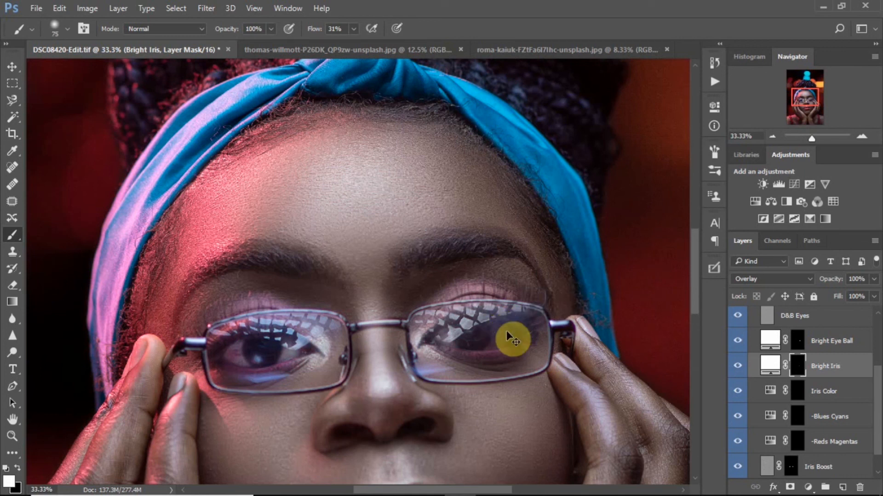
pyautogui.moveTo(500, 343); pyautogui.dragTo(496, 339)
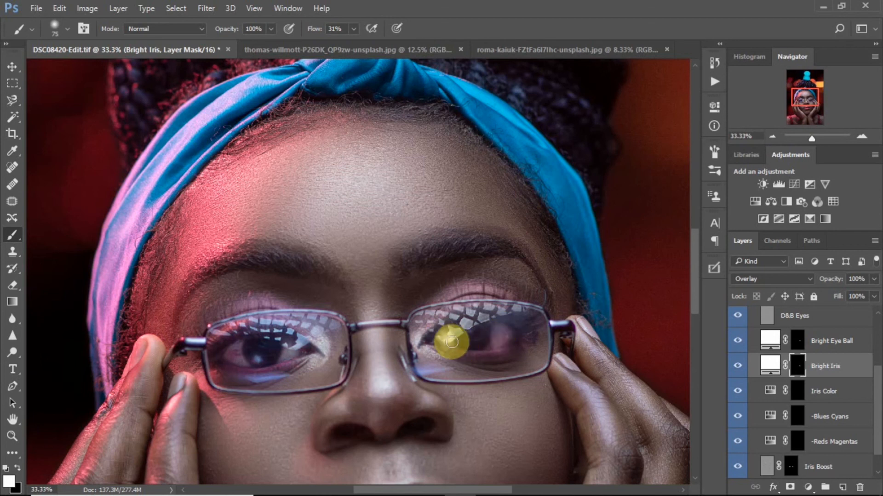
# - Lower the brush flow to 8% and set the Bright Eye Ball layer's opacity to 71%
pyautogui.hotkey('ctrl', '0')
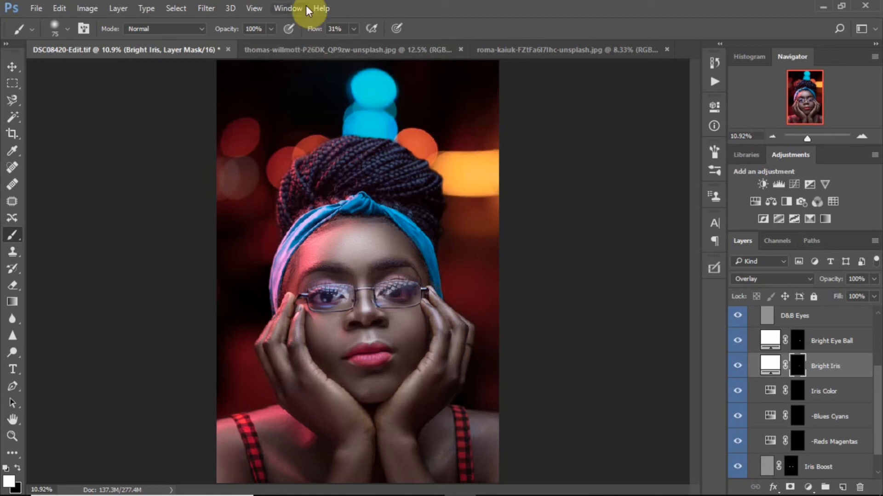
pyautogui.moveTo(318, 28)
pyautogui.mouseDown()
pyautogui.moveTo(305, 27)
pyautogui.moveTo(315, 25)
pyautogui.moveTo(312, 32)
pyautogui.mouseUp()
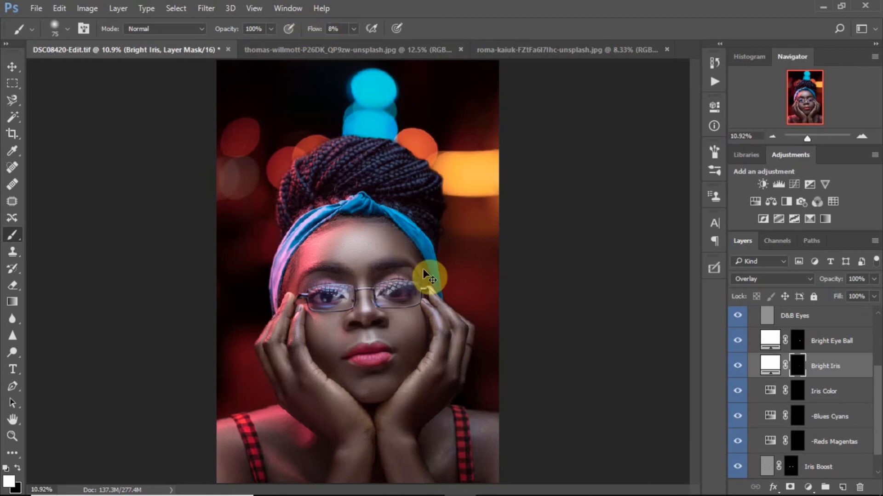
pyautogui.hotkey('ctrl', '+')
pyautogui.hotkey('ctrl', '+')
pyautogui.hotkey('ctrl', '+')
pyautogui.hotkey('ctrl', '+')
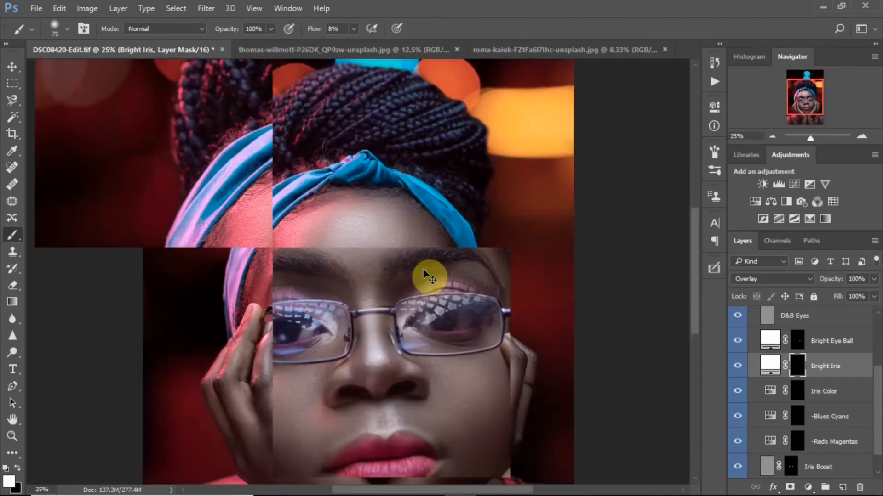
pyautogui.moveTo(814, 90); pyautogui.dragTo(819, 94)
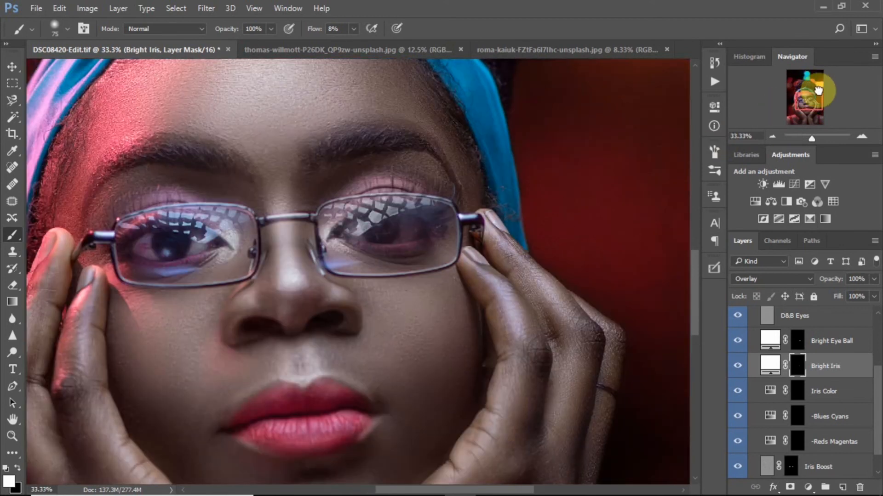
pyautogui.click(843, 347)
pyautogui.moveTo(829, 285); pyautogui.dragTo(851, 282)
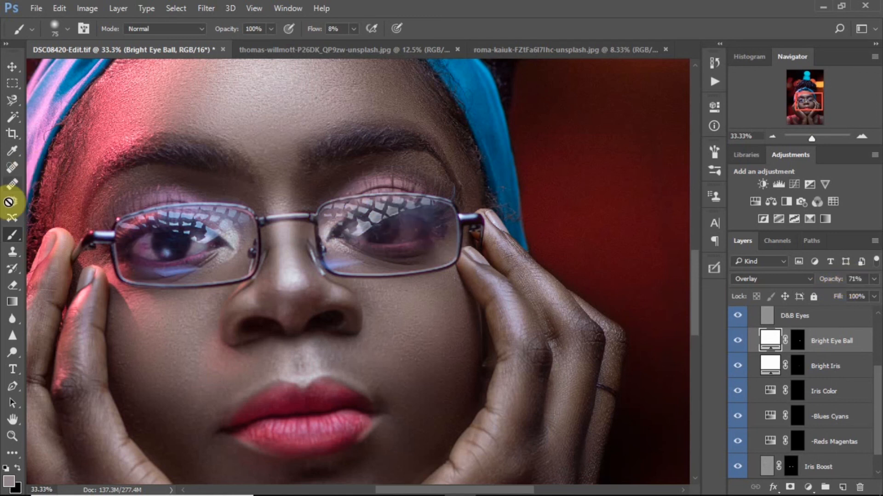
# - Soften the Bright Eye Ball mask around both eyes with a 225 px Eraser at 15% flow, and set the layer's opacity to 84%
pyautogui.click(13, 285)
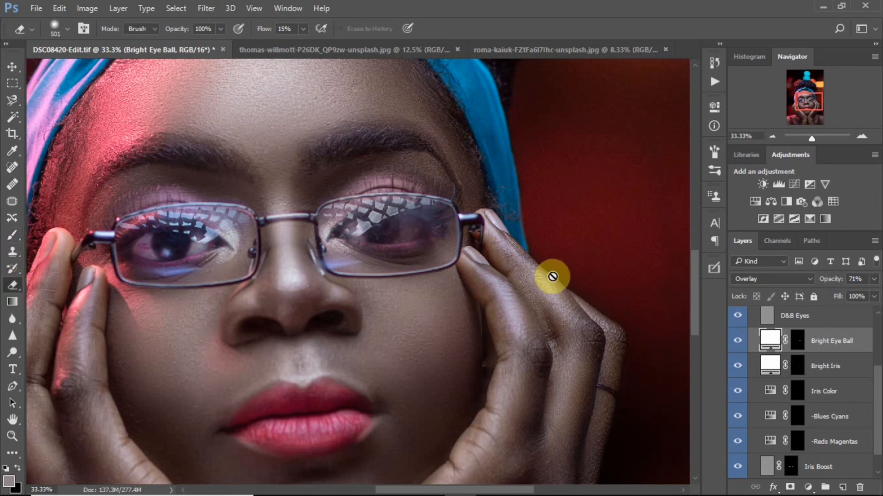
pyautogui.click(798, 341)
pyautogui.click(454, 201)
pyautogui.moveTo(454, 200)
pyautogui.mouseDown()
pyautogui.moveTo(424, 199)
pyautogui.moveTo(401, 178)
pyautogui.moveTo(407, 187)
pyautogui.moveTo(396, 190)
pyautogui.moveTo(439, 202)
pyautogui.moveTo(409, 250)
pyautogui.moveTo(362, 266)
pyautogui.moveTo(402, 275)
pyautogui.moveTo(331, 266)
pyautogui.mouseUp()
pyautogui.click(737, 236)
pyautogui.moveTo(828, 282); pyautogui.dragTo(839, 281)
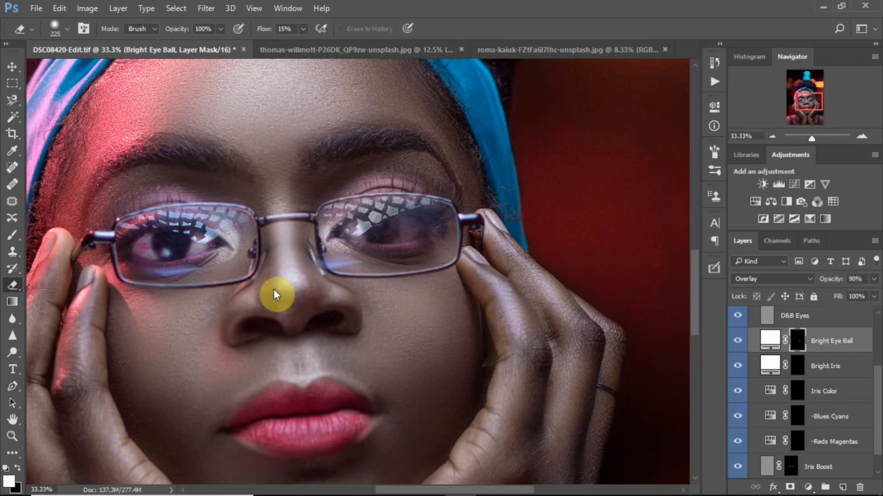
pyautogui.moveTo(200, 250)
pyautogui.mouseDown()
pyautogui.moveTo(126, 256)
pyautogui.moveTo(211, 234)
pyautogui.moveTo(141, 242)
pyautogui.mouseUp()
pyautogui.hotkey('ctrl', '0')
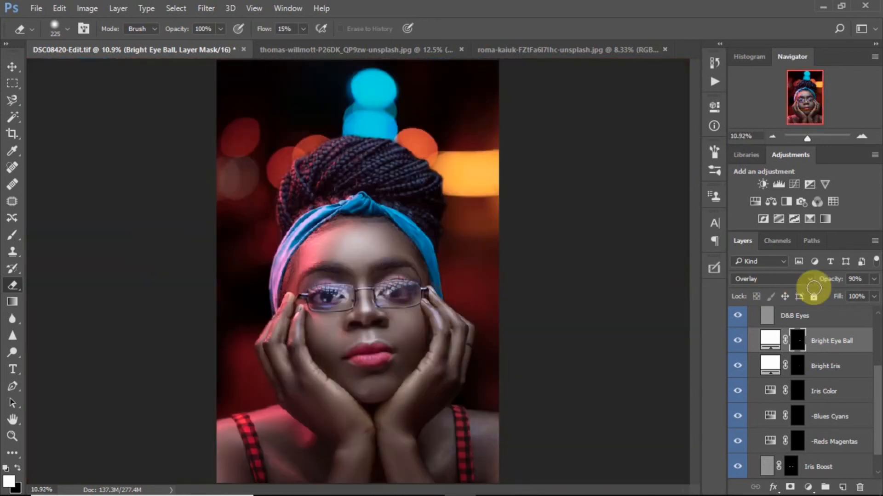
pyautogui.moveTo(832, 282); pyautogui.dragTo(829, 282)
# - Collapse the Eyes Tool group and merge all visible layers into the Background
pyautogui.hotkey('ctrl', '+')
pyautogui.hotkey('ctrl', '+')
pyautogui.hotkey('ctrl', '+')
pyautogui.hotkey('ctrl', '+')
pyautogui.hotkey('ctrl', '+')
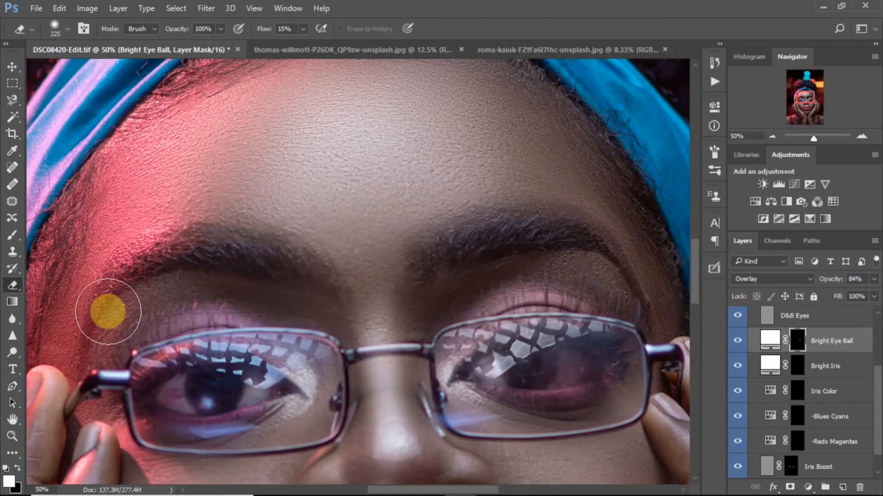
pyautogui.hotkey('ctrl', '+')
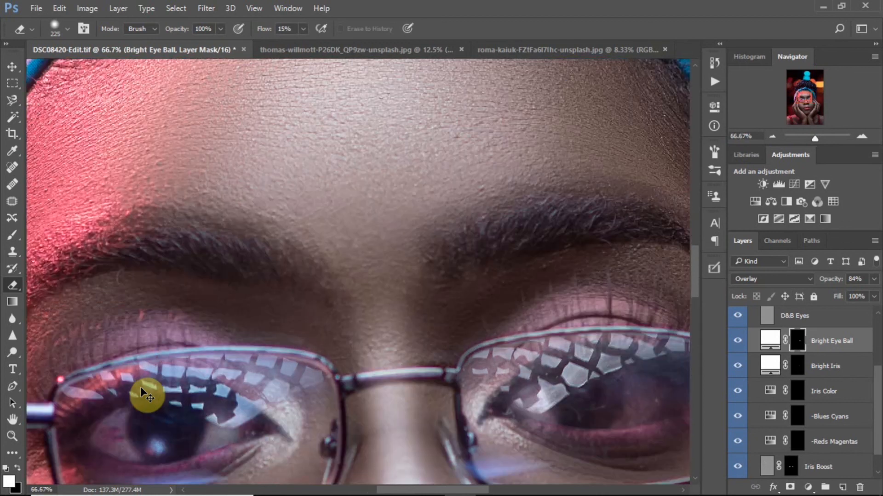
pyautogui.moveTo(879, 391); pyautogui.dragTo(873, 340)
pyautogui.click(802, 317)
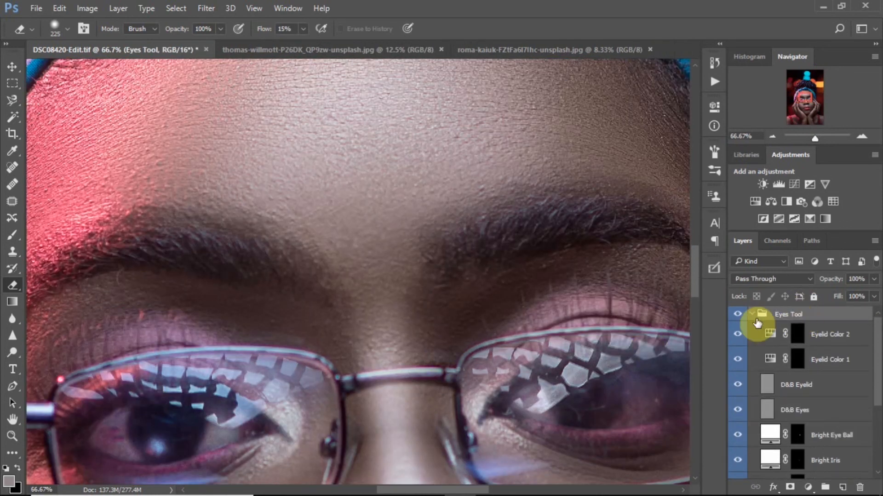
pyautogui.click(752, 314)
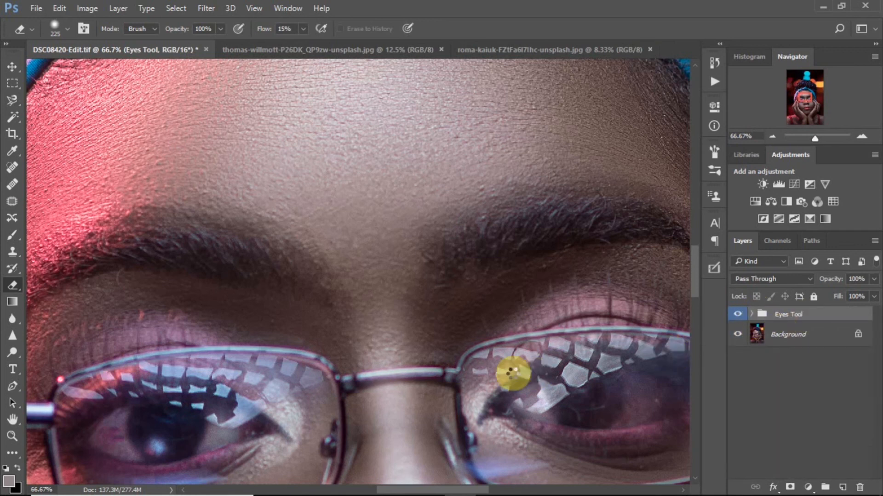
pyautogui.hotkey('ctrl', 'shift', 'e')
# - On a new layer, clone clean eye white over the red veins beside the iris with a 26 px Clone Stamp at 75% flow, sampling Current & Below
pyautogui.moveTo(137, 425); pyautogui.dragTo(68, 431)
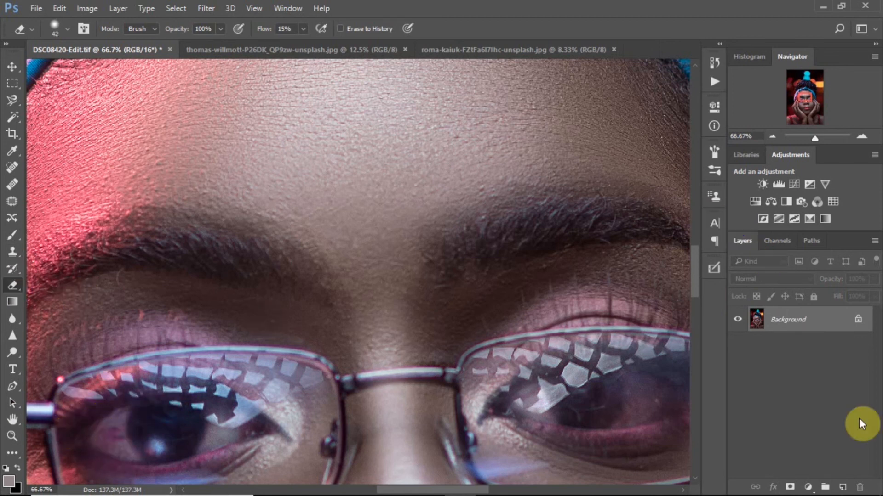
pyautogui.click(841, 487)
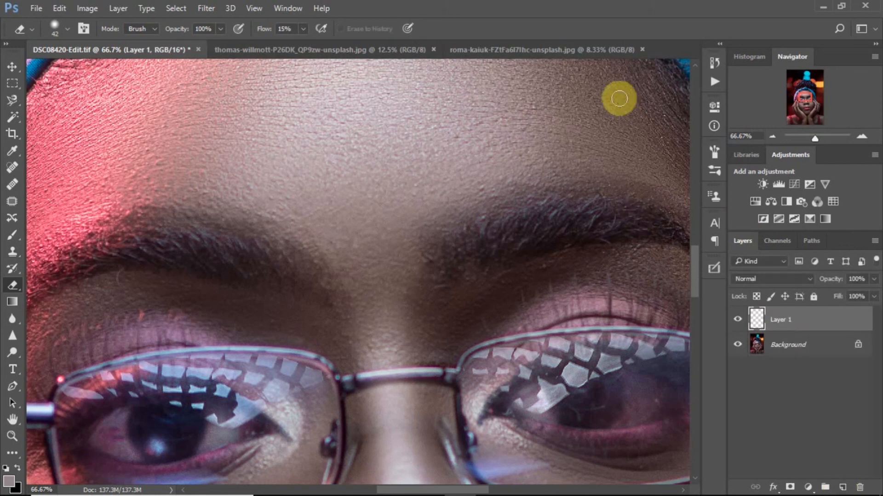
pyautogui.click(12, 184)
pyautogui.click(12, 251)
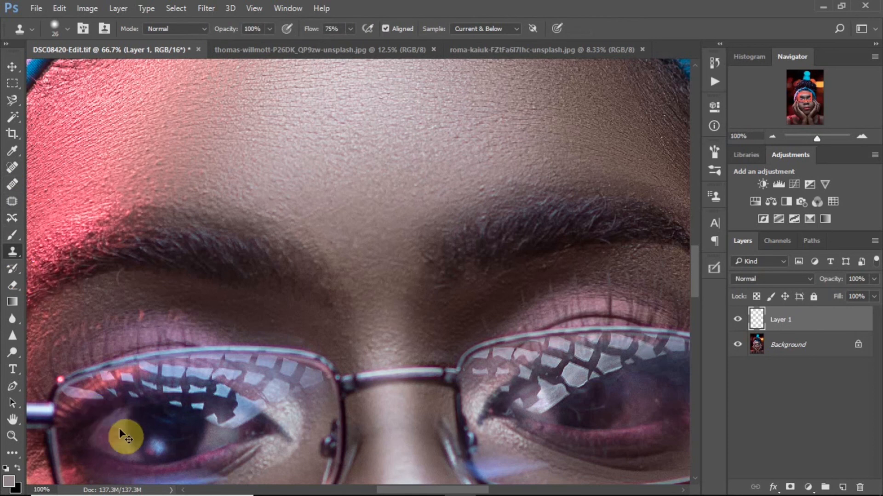
pyautogui.hotkey('ctrl', '+')
pyautogui.moveTo(808, 99); pyautogui.dragTo(802, 104)
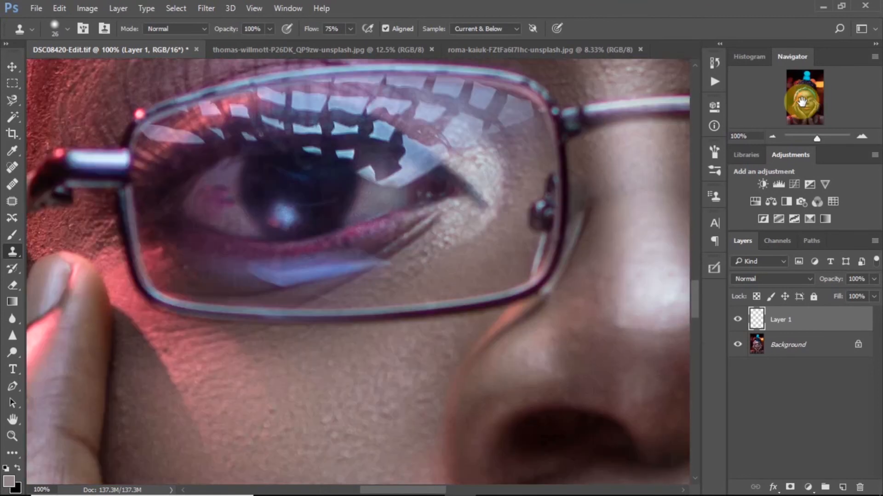
pyautogui.keyDown('alt'); pyautogui.click(226, 173); pyautogui.keyUp('alt')
pyautogui.moveTo(217, 189); pyautogui.dragTo(225, 192)
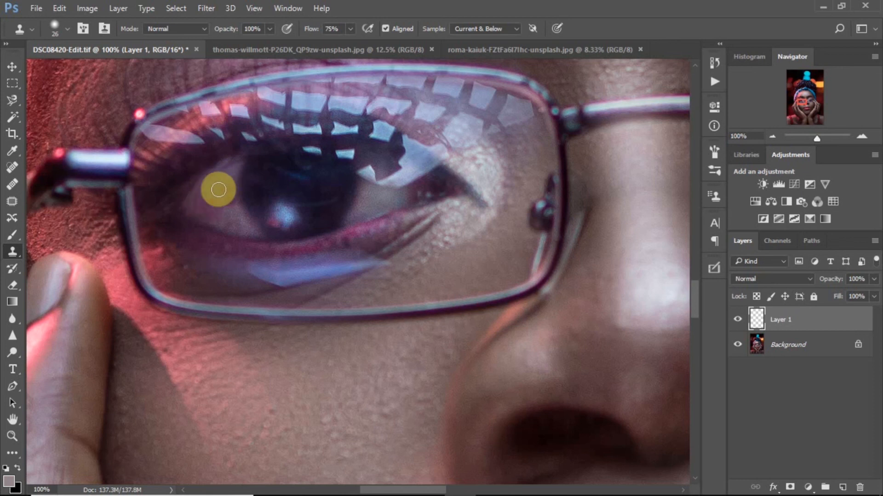
pyautogui.keyDown('alt'); pyautogui.click(222, 178); pyautogui.keyUp('alt')
pyautogui.moveTo(199, 195)
pyautogui.mouseDown()
pyautogui.moveTo(220, 202)
pyautogui.moveTo(213, 179)
pyautogui.moveTo(226, 203)
pyautogui.moveTo(213, 178)
pyautogui.moveTo(222, 181)
pyautogui.moveTo(227, 203)
pyautogui.moveTo(215, 183)
pyautogui.moveTo(201, 203)
pyautogui.moveTo(217, 209)
pyautogui.moveTo(222, 169)
pyautogui.moveTo(217, 192)
pyautogui.moveTo(225, 213)
pyautogui.moveTo(212, 205)
pyautogui.moveTo(242, 224)
pyautogui.moveTo(230, 226)
pyautogui.moveTo(223, 211)
pyautogui.moveTo(236, 220)
pyautogui.moveTo(219, 175)
pyautogui.moveTo(227, 256)
pyautogui.moveTo(191, 213)
pyautogui.moveTo(240, 227)
pyautogui.moveTo(223, 234)
pyautogui.moveTo(289, 291)
pyautogui.moveTo(409, 133)
pyautogui.mouseUp()
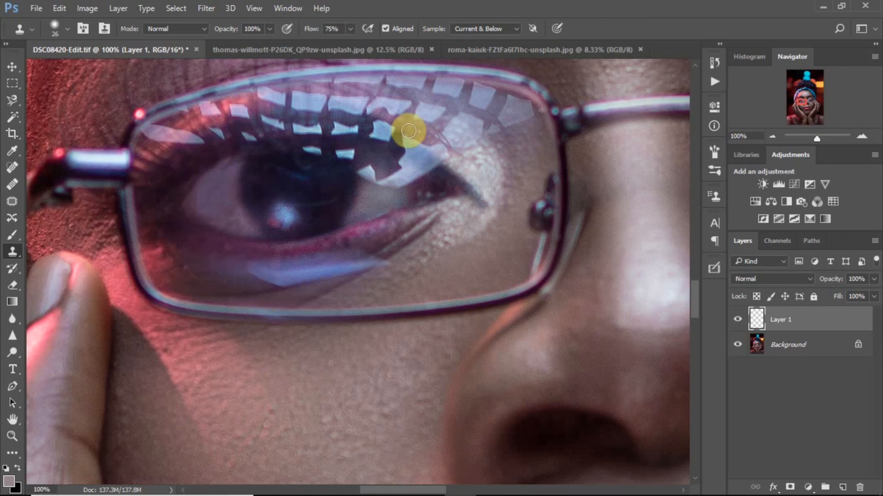
# - Compare the eye with and without the cloned layer, and inspect the face, hands and whole portrait
pyautogui.click(737, 320)
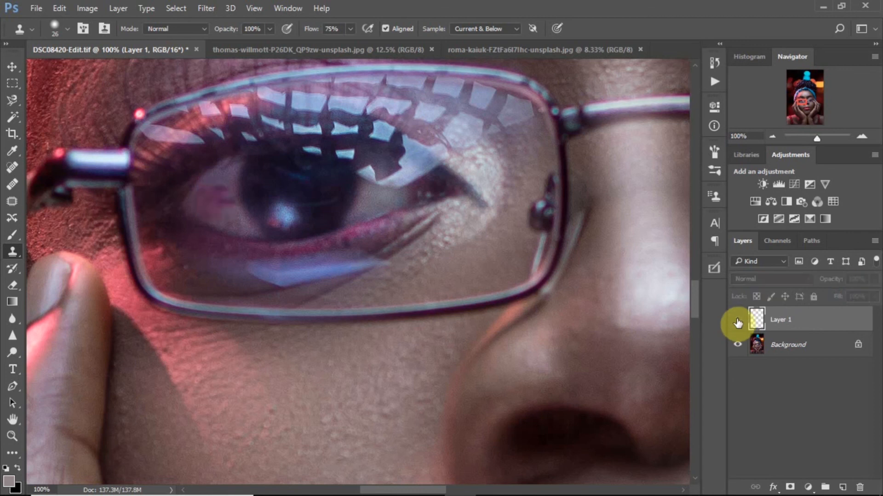
pyautogui.click(737, 320)
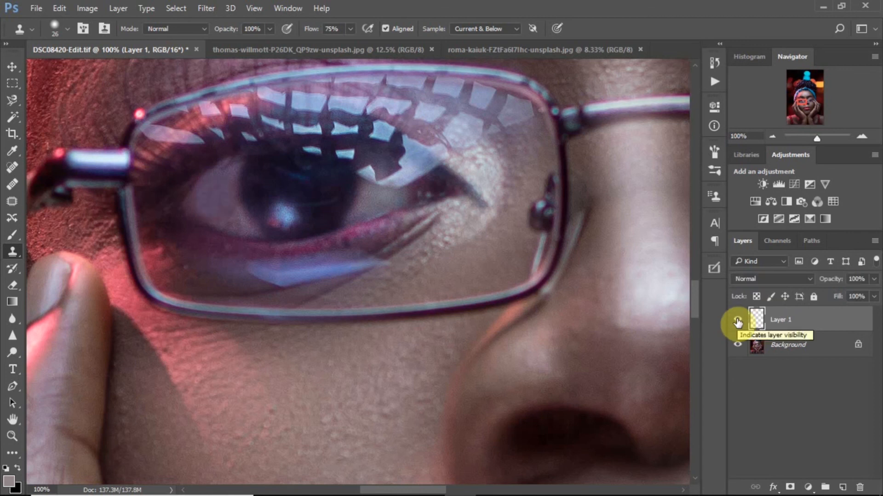
pyautogui.hotkey('ctrl', '0')
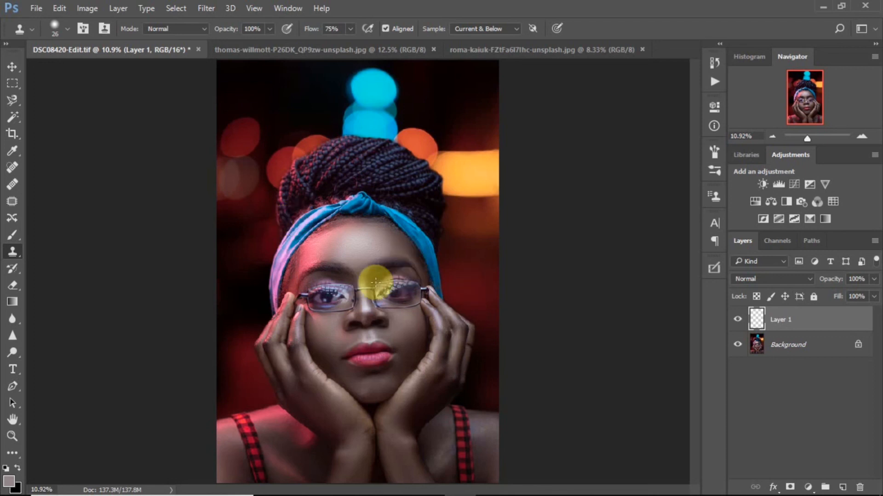
pyautogui.scroll(1, 347, 274)
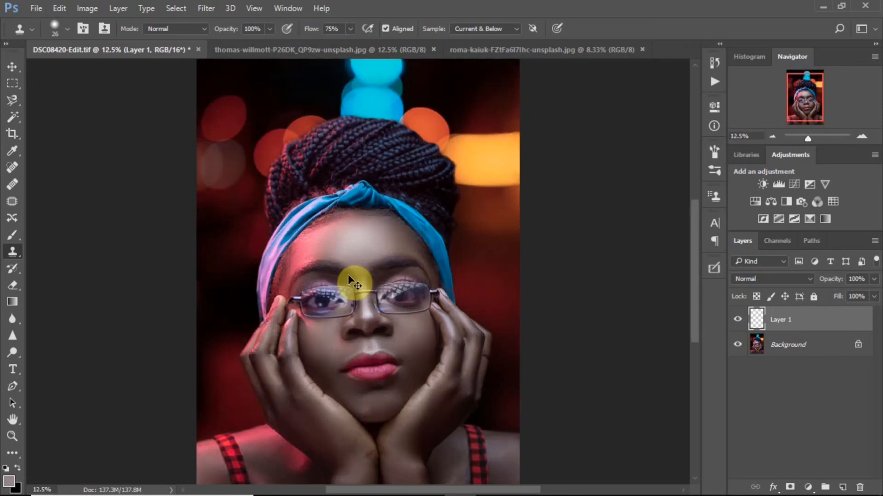
pyautogui.scroll(-2, 347, 274)
pyautogui.scroll(3, 348, 274)
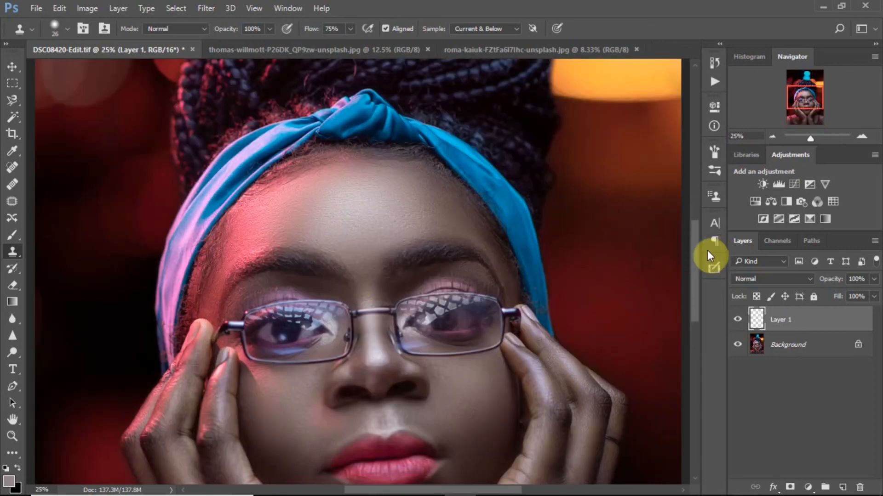
pyautogui.moveTo(697, 251); pyautogui.dragTo(699, 296)
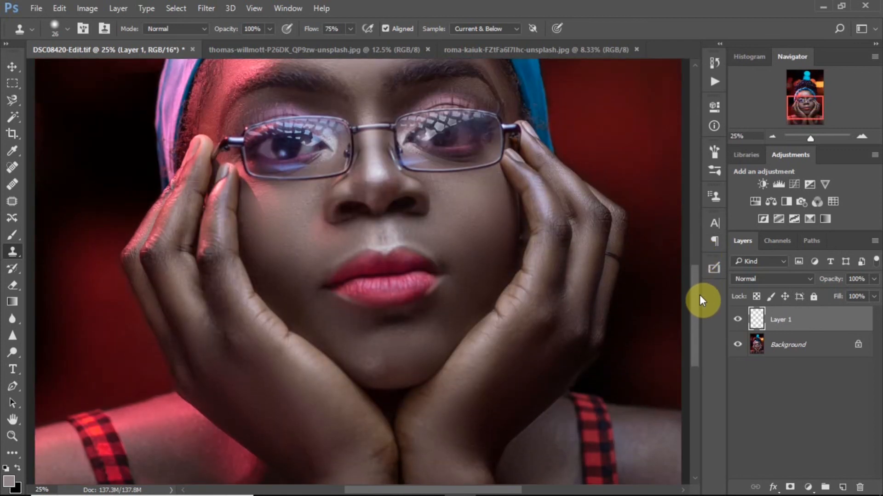
pyautogui.hotkey('ctrl', '0')
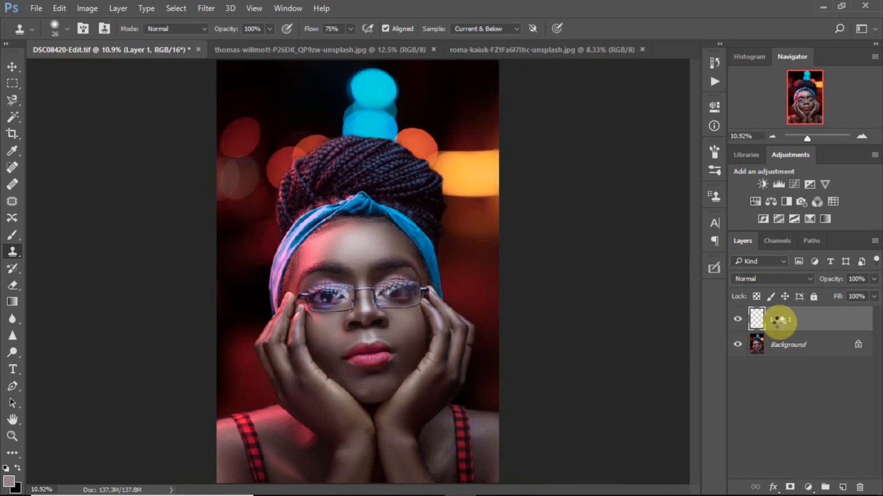
# - Open a merged copy of the portrait in Camera Raw and set Contrast +13, Highlights +8, Shadows -13, Blacks -4 and Clarity +7
pyautogui.hotkey('ctrl', 'alt', 'shift', 'e')
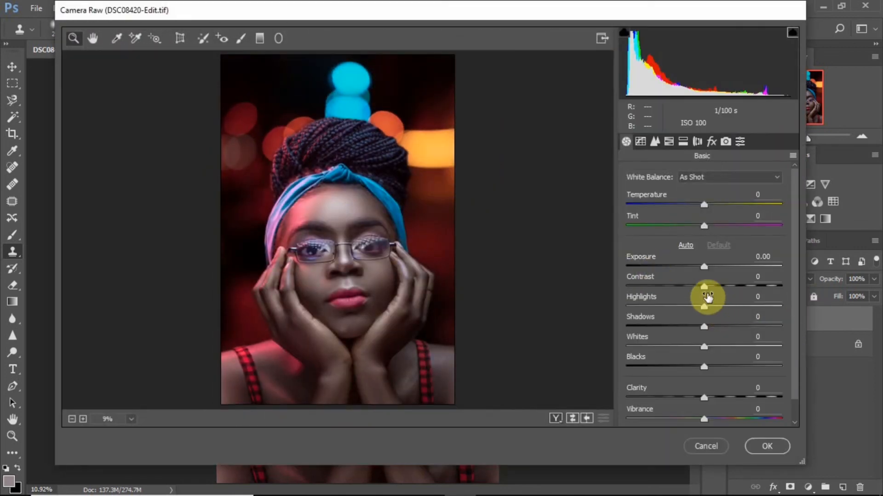
pyautogui.moveTo(705, 288); pyautogui.dragTo(715, 290)
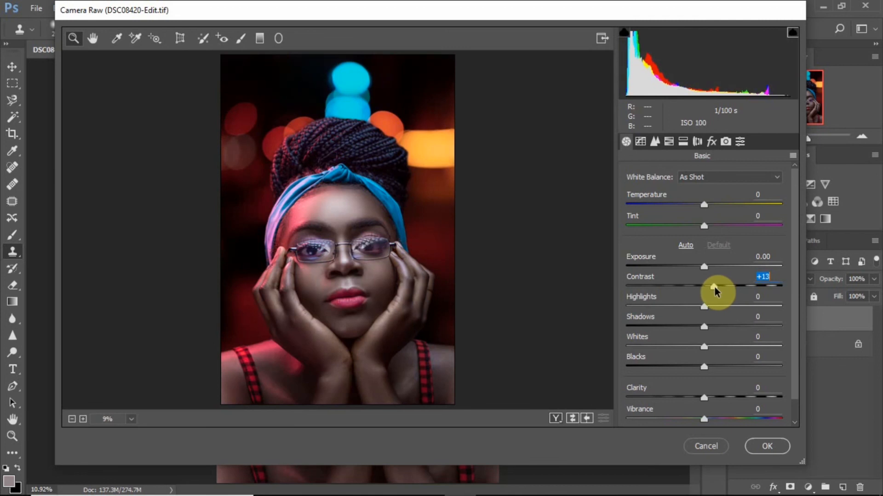
pyautogui.moveTo(703, 396); pyautogui.dragTo(708, 398)
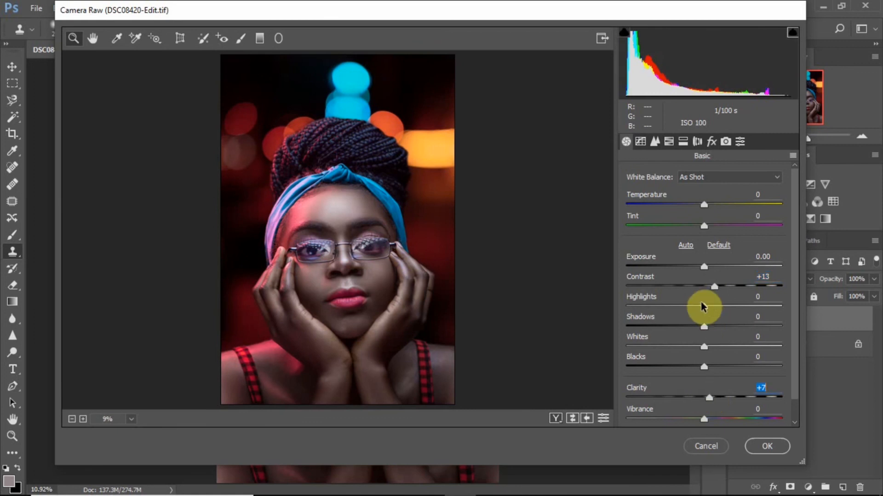
pyautogui.moveTo(703, 307)
pyautogui.mouseDown()
pyautogui.moveTo(688, 308)
pyautogui.moveTo(711, 309)
pyautogui.mouseUp()
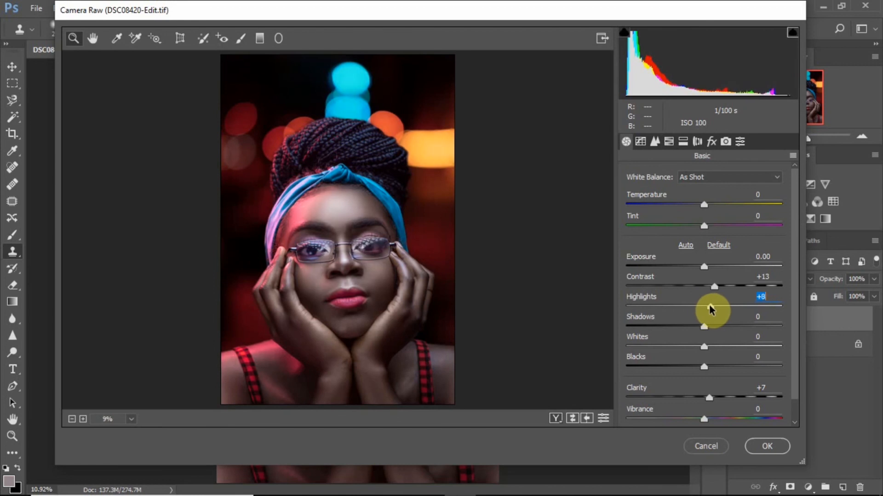
pyautogui.moveTo(704, 366)
pyautogui.mouseDown()
pyautogui.moveTo(694, 371)
pyautogui.moveTo(700, 369)
pyautogui.mouseUp()
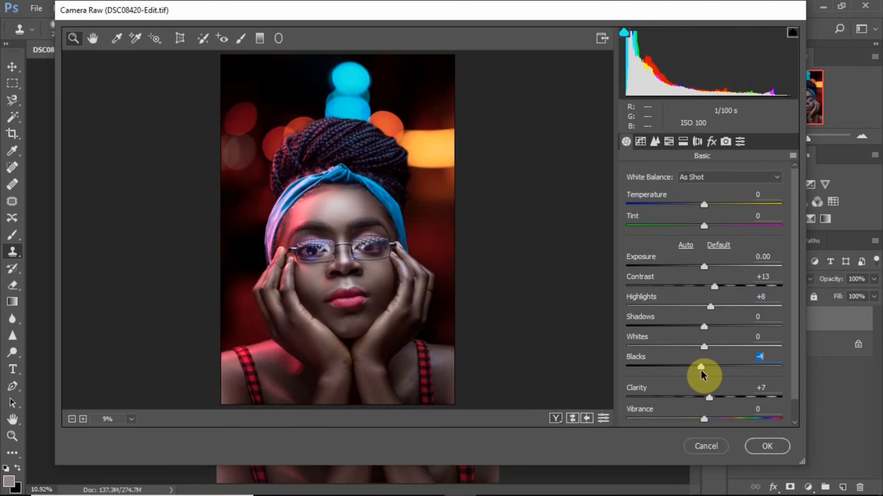
pyautogui.moveTo(708, 327)
pyautogui.mouseDown()
pyautogui.moveTo(665, 340)
pyautogui.moveTo(695, 335)
pyautogui.mouseUp()
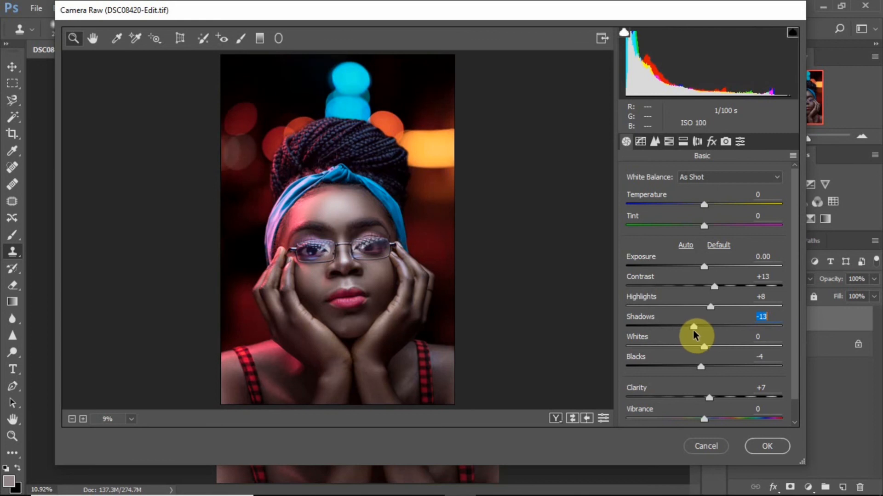
# - Readjust the tones to Contrast -1, Highlights -7, Shadows -24 and Whites +25, and raise Vibrance to +25
pyautogui.moveTo(695, 334); pyautogui.dragTo(708, 350)
pyautogui.moveTo(711, 308); pyautogui.dragTo(723, 349)
pyautogui.moveTo(714, 289); pyautogui.dragTo(705, 290)
pyautogui.moveTo(695, 327); pyautogui.dragTo(684, 327)
pyautogui.moveTo(707, 419); pyautogui.dragTo(724, 422)
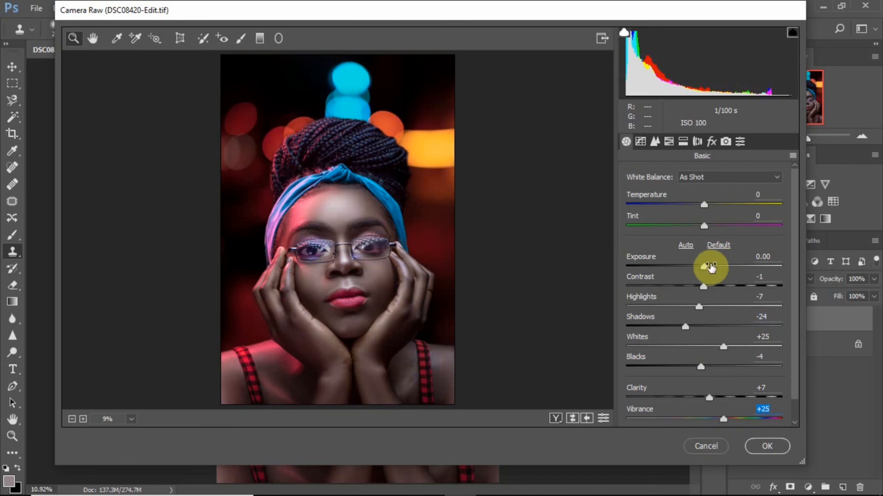
# - Set Exposure to +0.20, Clarity to +13 and Saturation to -6 for the whole portrait
pyautogui.moveTo(703, 266); pyautogui.dragTo(708, 268)
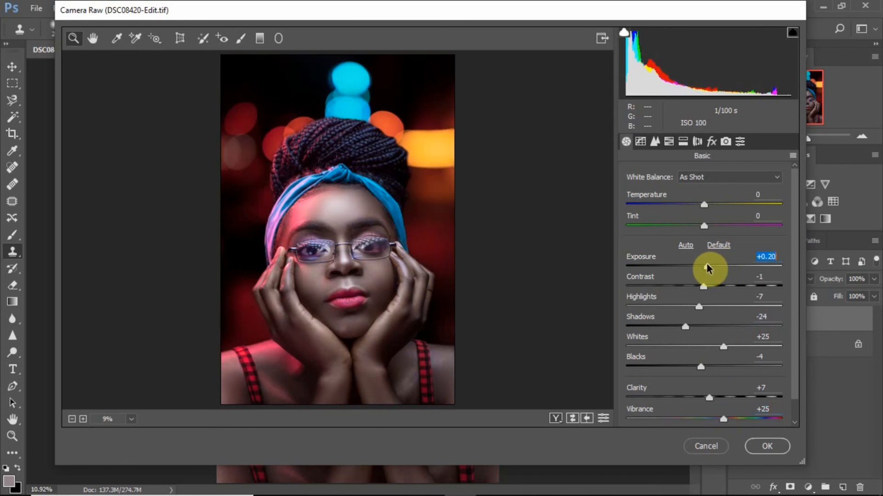
pyautogui.click(709, 398)
pyautogui.moveTo(710, 399); pyautogui.dragTo(713, 399)
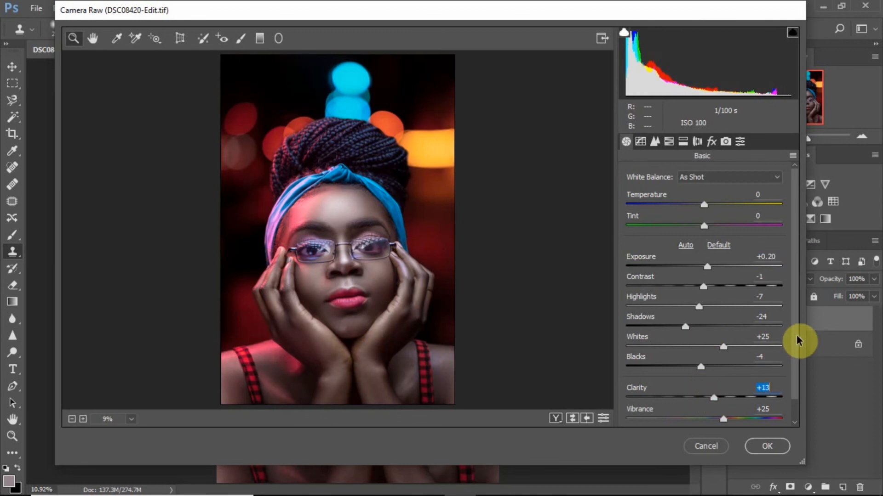
pyautogui.moveTo(796, 354); pyautogui.dragTo(795, 374)
pyautogui.click(702, 414)
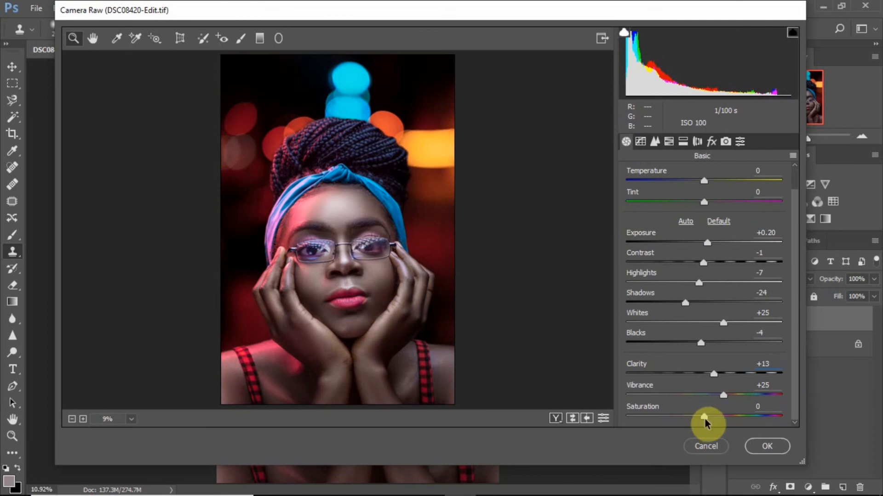
pyautogui.moveTo(705, 422); pyautogui.dragTo(703, 424)
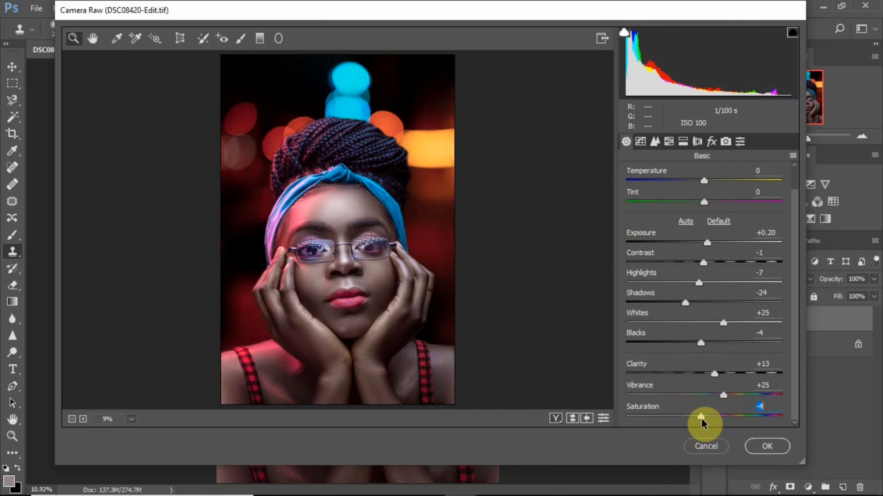
pyautogui.moveTo(703, 424); pyautogui.dragTo(701, 423)
# - Reduce the Purples saturation to -29 in the HSL adjustments
pyautogui.click(668, 140)
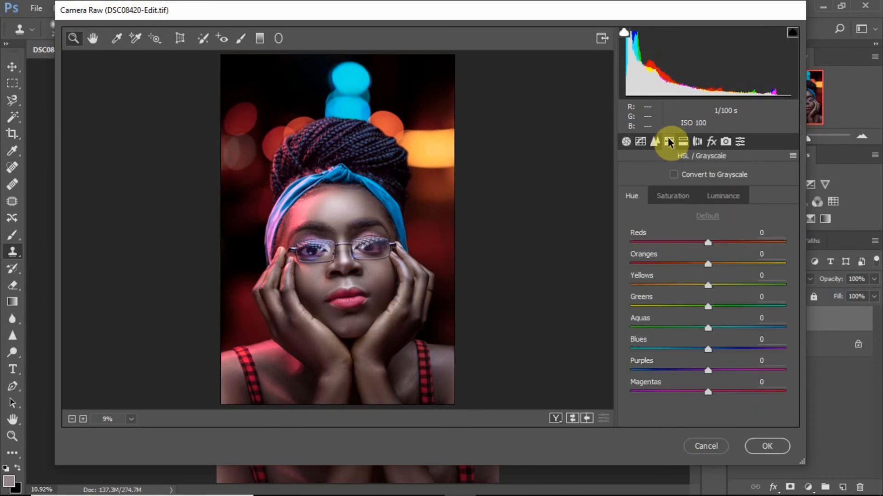
pyautogui.click(673, 196)
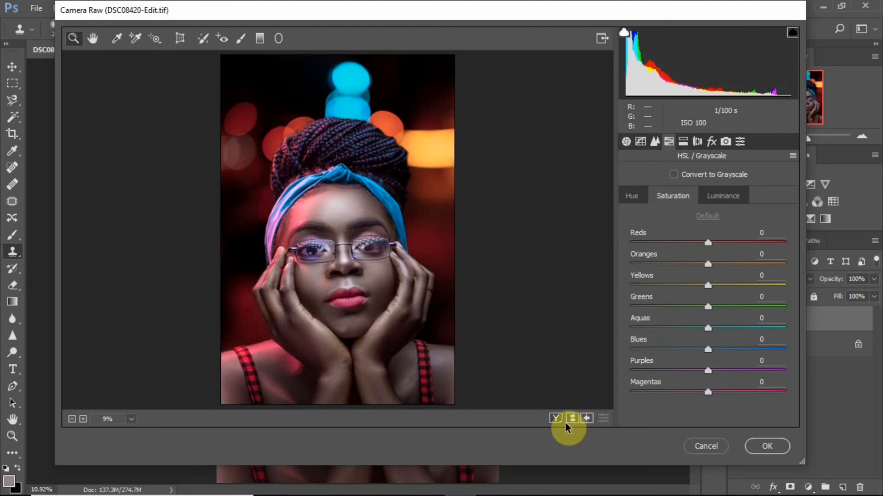
pyautogui.click(708, 370)
pyautogui.moveTo(709, 374); pyautogui.dragTo(685, 376)
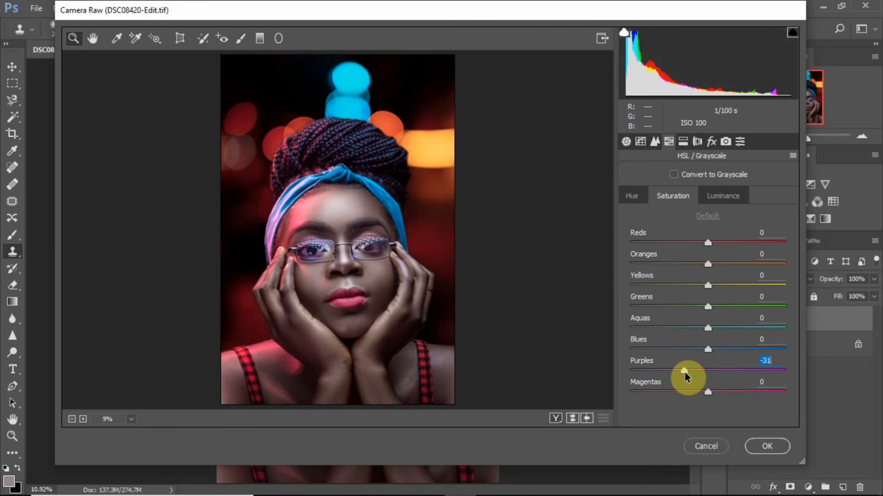
pyautogui.moveTo(685, 376)
pyautogui.mouseDown()
pyautogui.moveTo(720, 381)
pyautogui.moveTo(670, 380)
pyautogui.moveTo(785, 385)
pyautogui.moveTo(630, 382)
pyautogui.moveTo(686, 370)
pyautogui.mouseUp()
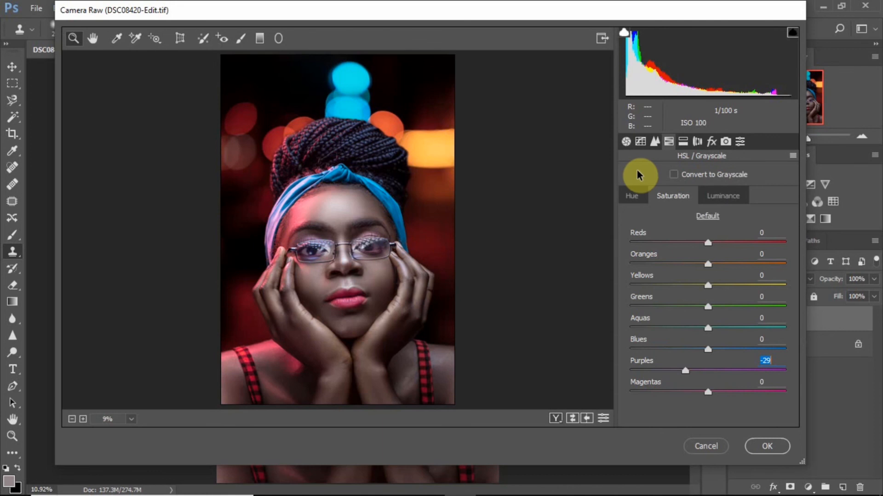
# - Shift the Purples hue toward magenta and set luminance to +13 for Purples and -34 for Magentas
pyautogui.click(633, 196)
pyautogui.moveTo(708, 373); pyautogui.dragTo(731, 372)
pyautogui.click(723, 196)
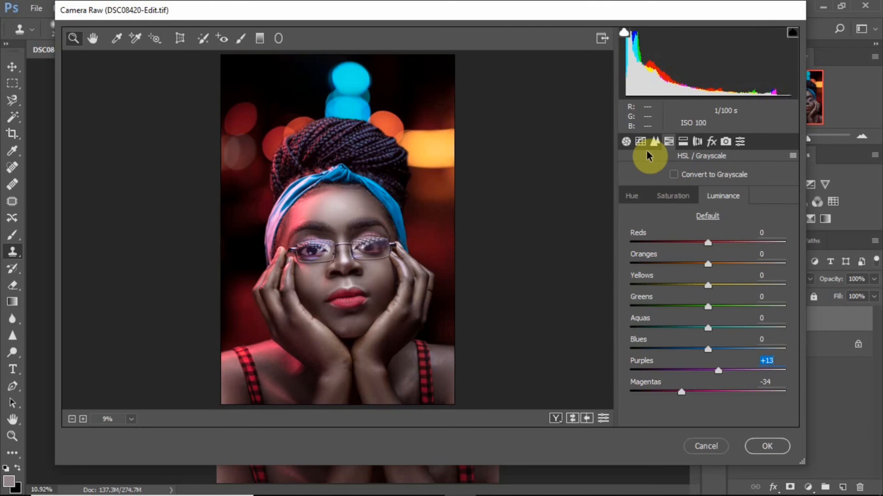
pyautogui.click(654, 142)
pyautogui.doubleClick(648, 194)
pyautogui.click(626, 139)
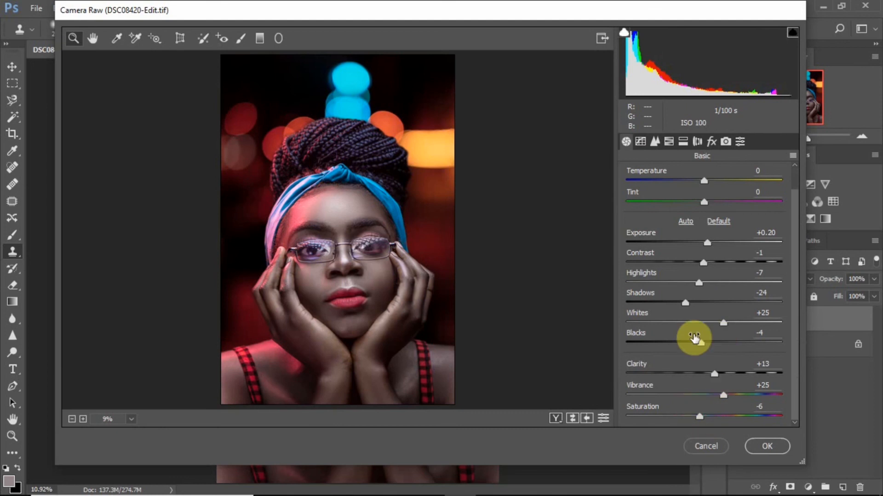
pyautogui.rightClick(428, 246)
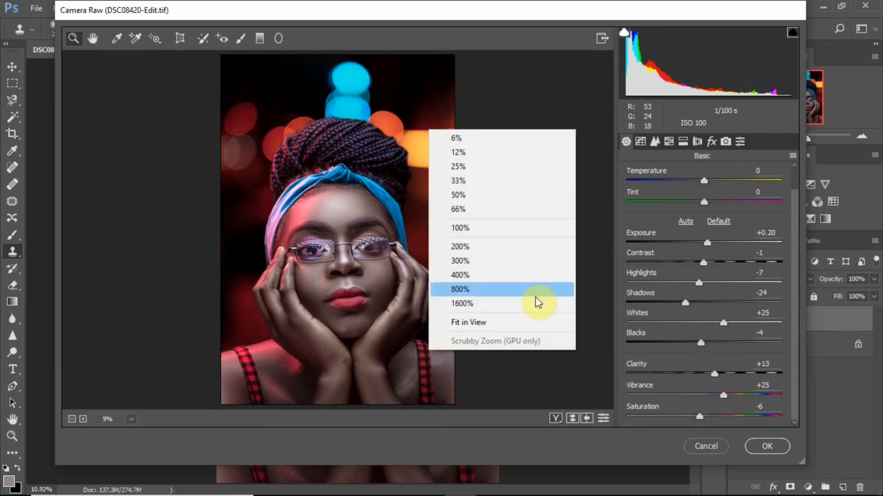
pyautogui.click(534, 298)
pyautogui.rightClick(477, 252)
pyautogui.click(522, 337)
pyautogui.click(711, 141)
# - Lower the Oranges saturation slightly in the HSL adjustments and apply the Camera Raw grade to the portrait
pyautogui.click(668, 141)
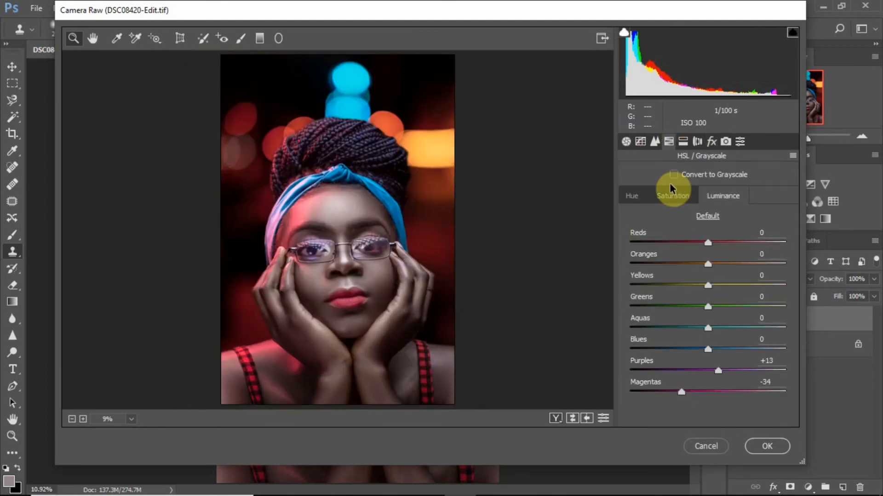
pyautogui.click(671, 196)
pyautogui.moveTo(709, 265)
pyautogui.mouseDown()
pyautogui.moveTo(784, 266)
pyautogui.moveTo(674, 276)
pyautogui.moveTo(694, 270)
pyautogui.mouseUp()
pyautogui.click(631, 196)
pyautogui.click(767, 446)
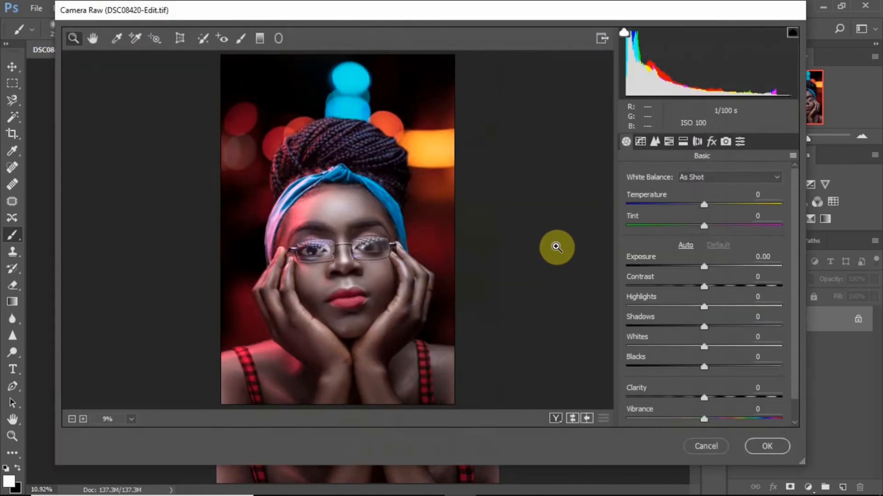
# - Split-tone the highlights with Hue 9 and Saturation 12, and set the Balance to -34
pyautogui.click(683, 142)
pyautogui.moveTo(631, 193); pyautogui.dragTo(634, 215)
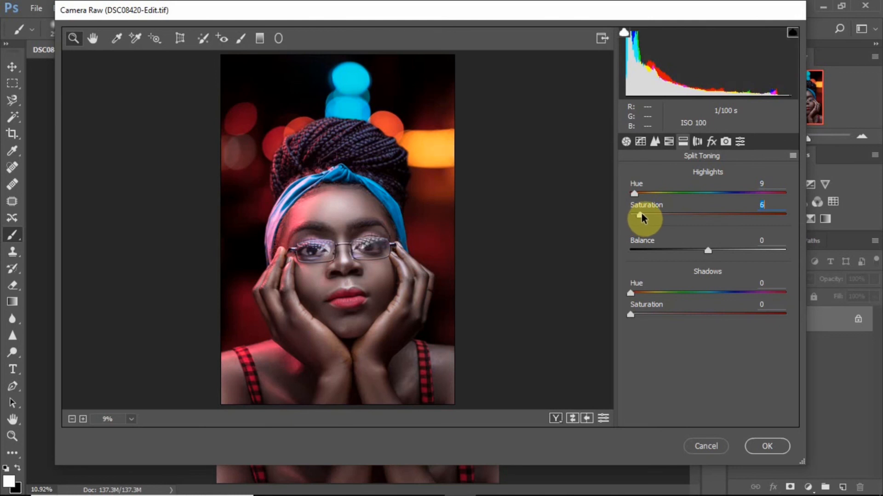
pyautogui.moveTo(641, 215); pyautogui.dragTo(648, 212)
pyautogui.moveTo(708, 251); pyautogui.dragTo(682, 256)
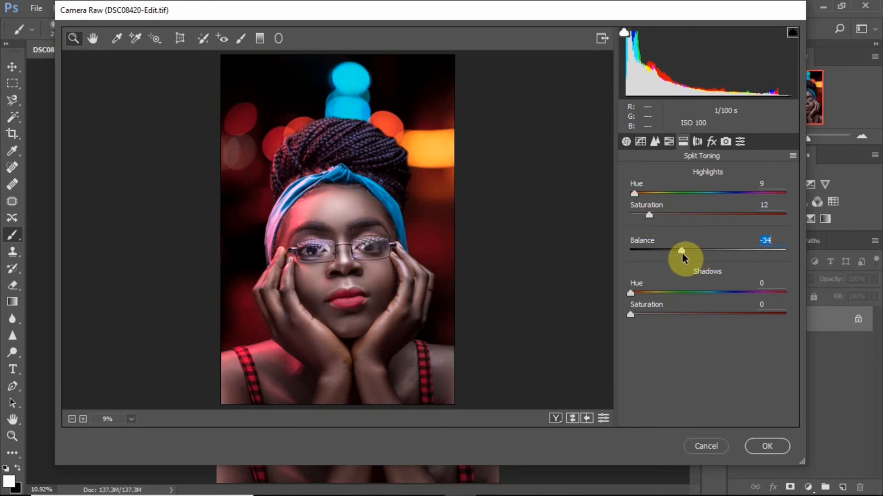
# - Tint the shadows in Split Toning with Hue 29 and Saturation 8
pyautogui.moveTo(630, 293); pyautogui.dragTo(644, 294)
pyautogui.moveTo(645, 298); pyautogui.dragTo(643, 295)
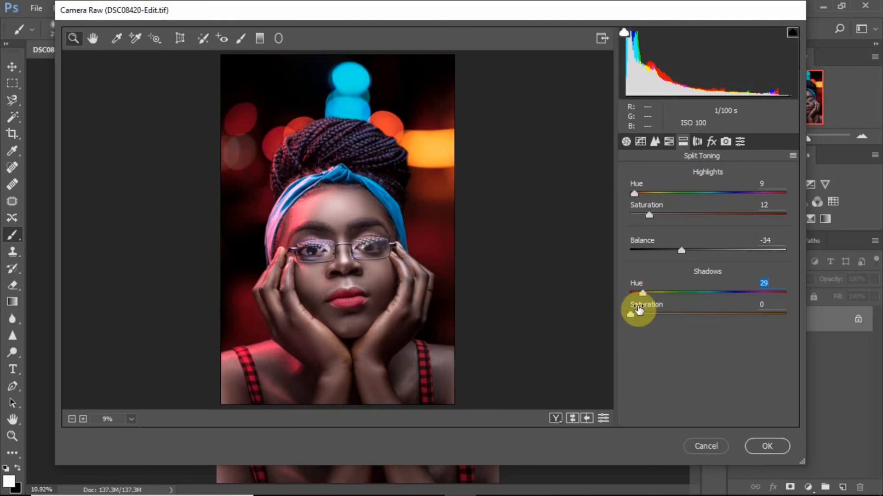
pyautogui.moveTo(631, 315); pyautogui.dragTo(645, 318)
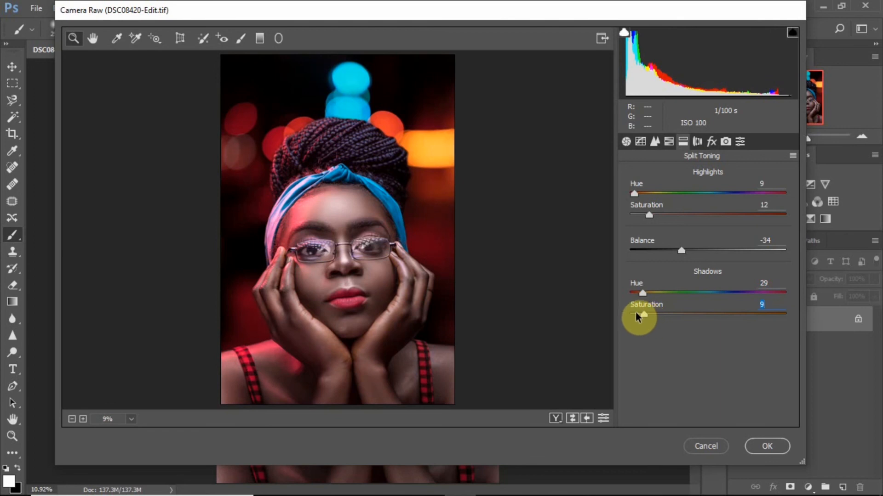
pyautogui.moveTo(644, 317)
pyautogui.mouseDown()
pyautogui.moveTo(657, 315)
pyautogui.moveTo(642, 317)
pyautogui.mouseUp()
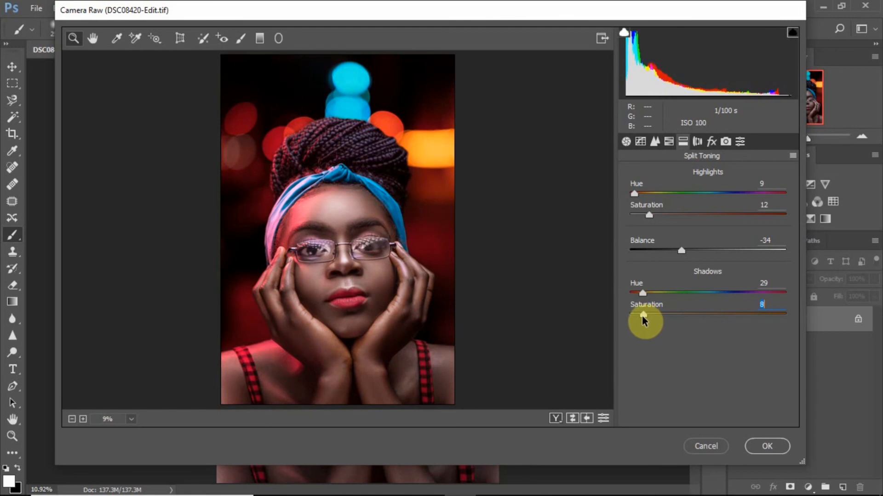
# - Readjust the split-toning Balance to -23 and the shadow Saturation to 11, and apply the Camera Raw changes
pyautogui.moveTo(680, 251)
pyautogui.mouseDown()
pyautogui.moveTo(705, 252)
pyautogui.moveTo(622, 249)
pyautogui.moveTo(735, 250)
pyautogui.moveTo(678, 257)
pyautogui.moveTo(690, 257)
pyautogui.mouseUp()
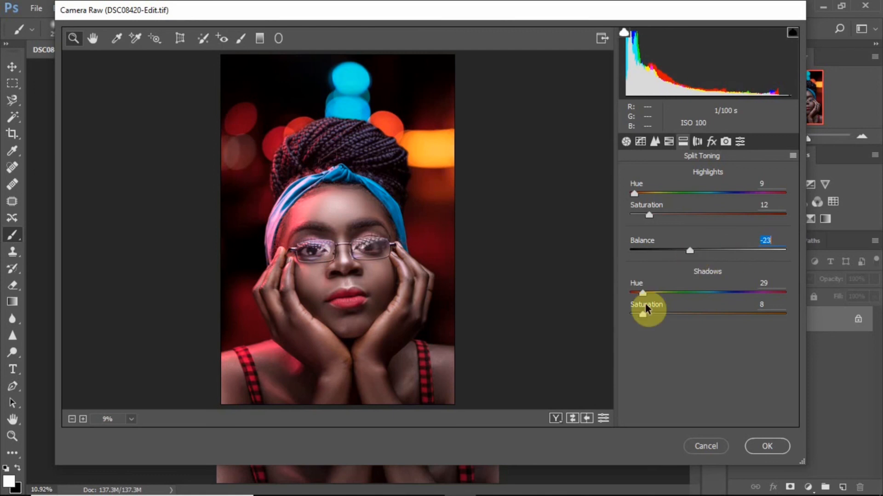
pyautogui.moveTo(642, 314)
pyautogui.mouseDown()
pyautogui.moveTo(658, 317)
pyautogui.moveTo(647, 316)
pyautogui.mouseUp()
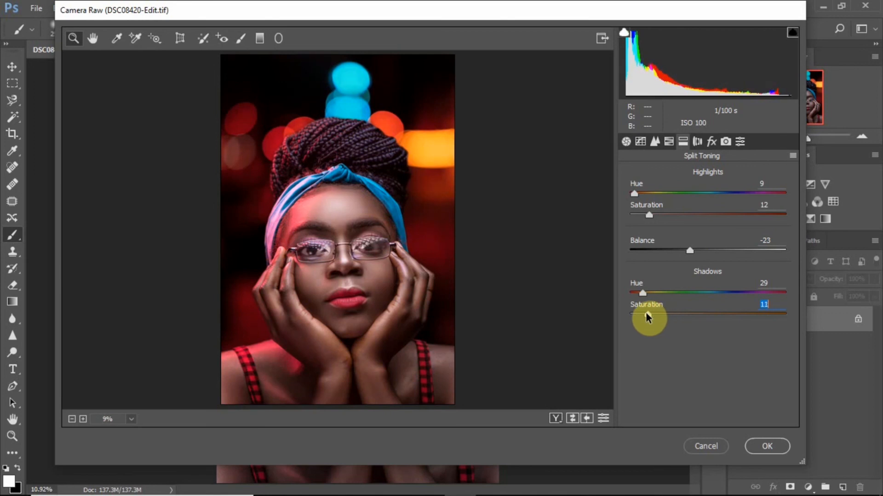
pyautogui.click(765, 446)
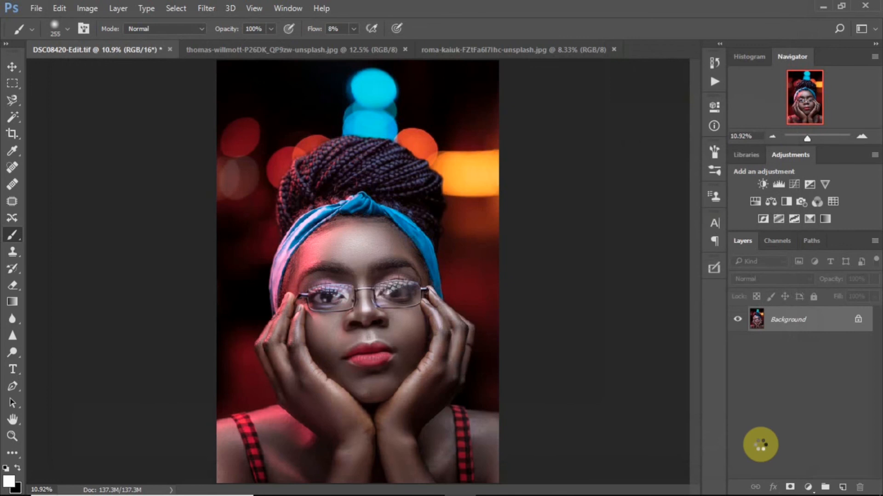